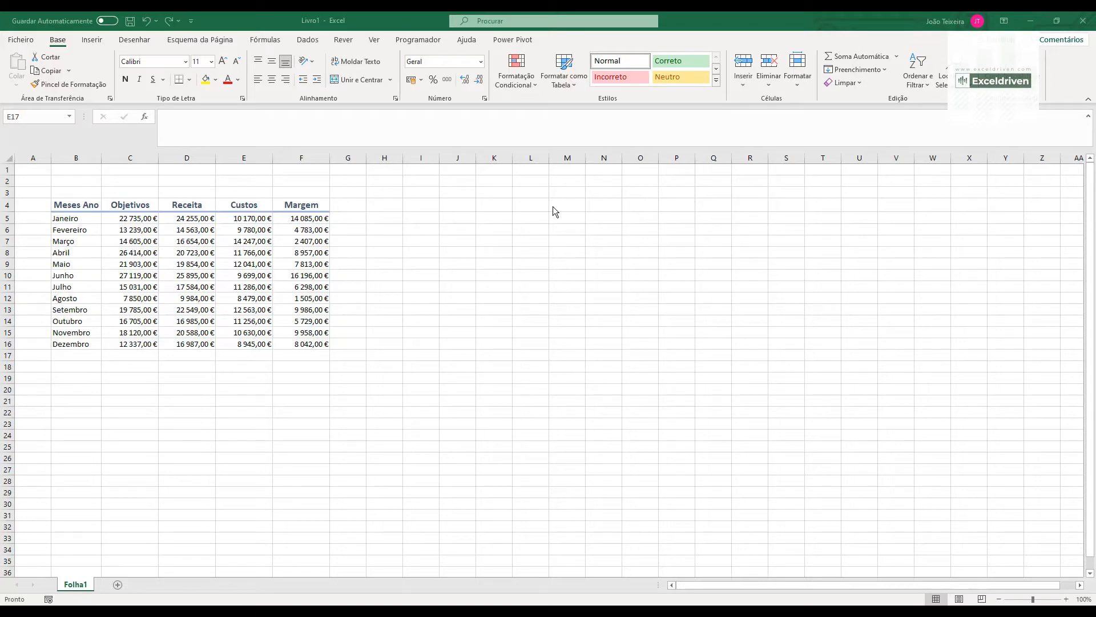
- Enter the labels "Objetivos", "vs" and "Margem" in cells K4, L4 and M4
left_click(502, 206)
type("Objetivos")
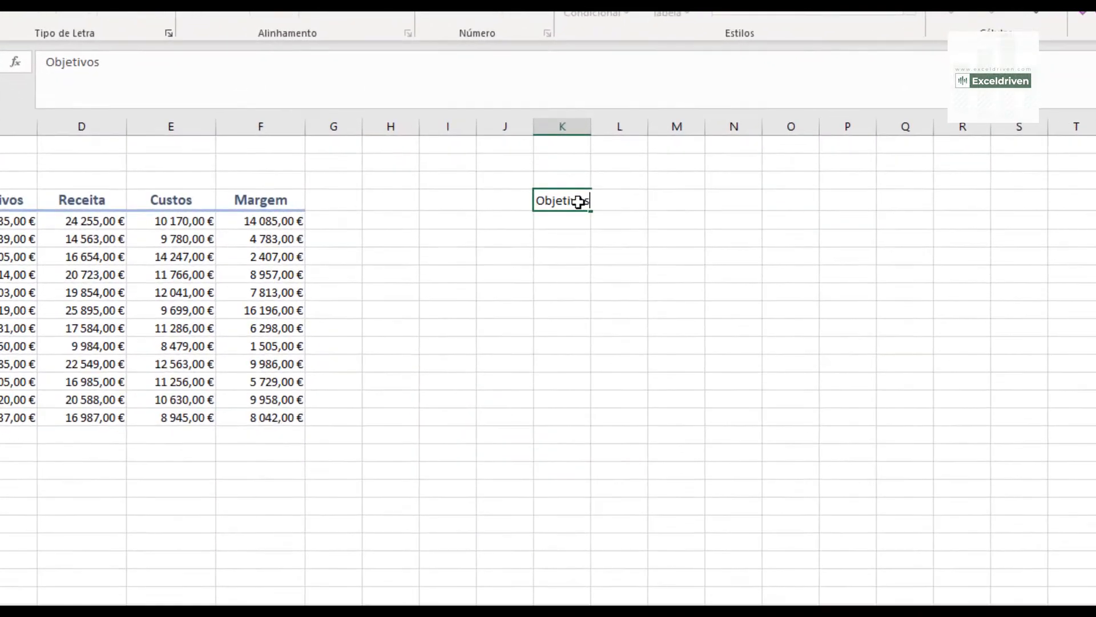
key("Return")
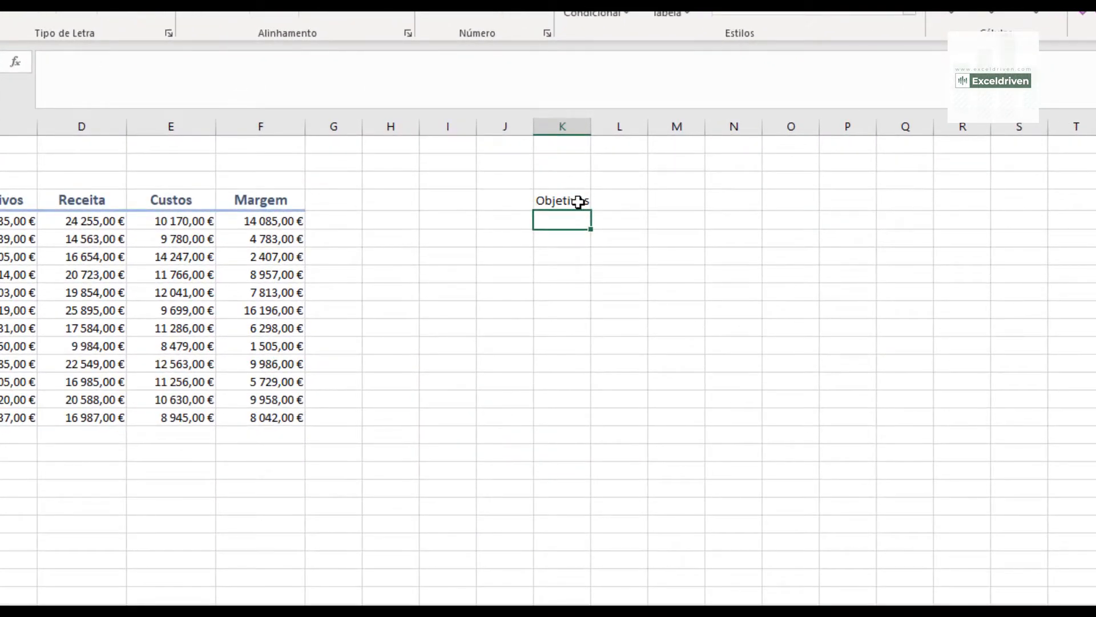
key("Up")
key("Right")
type("vs")
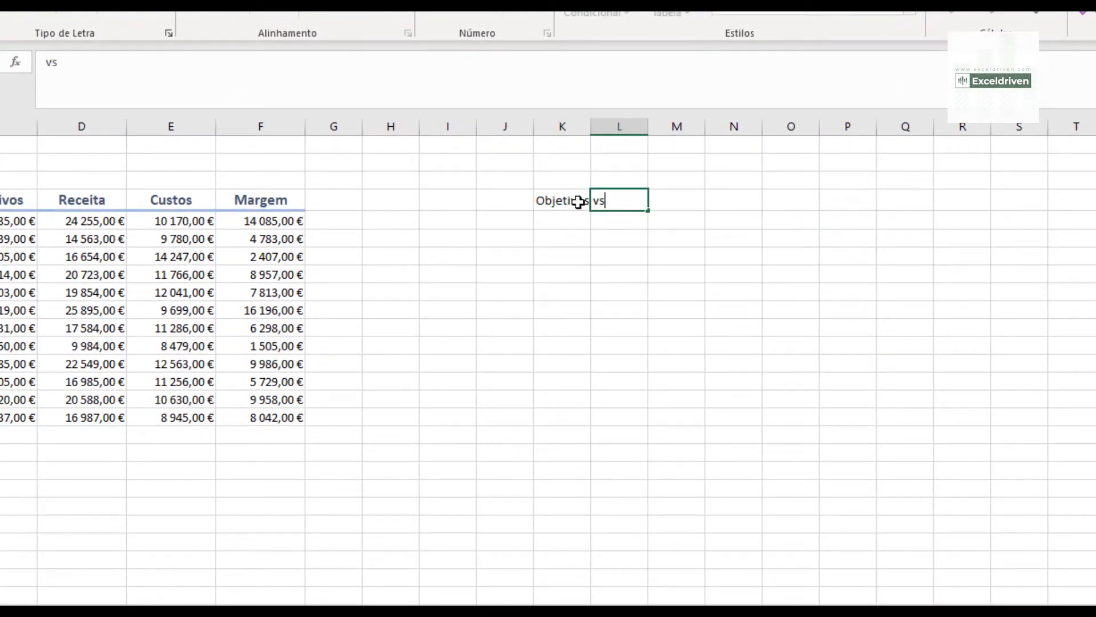
key("Right")
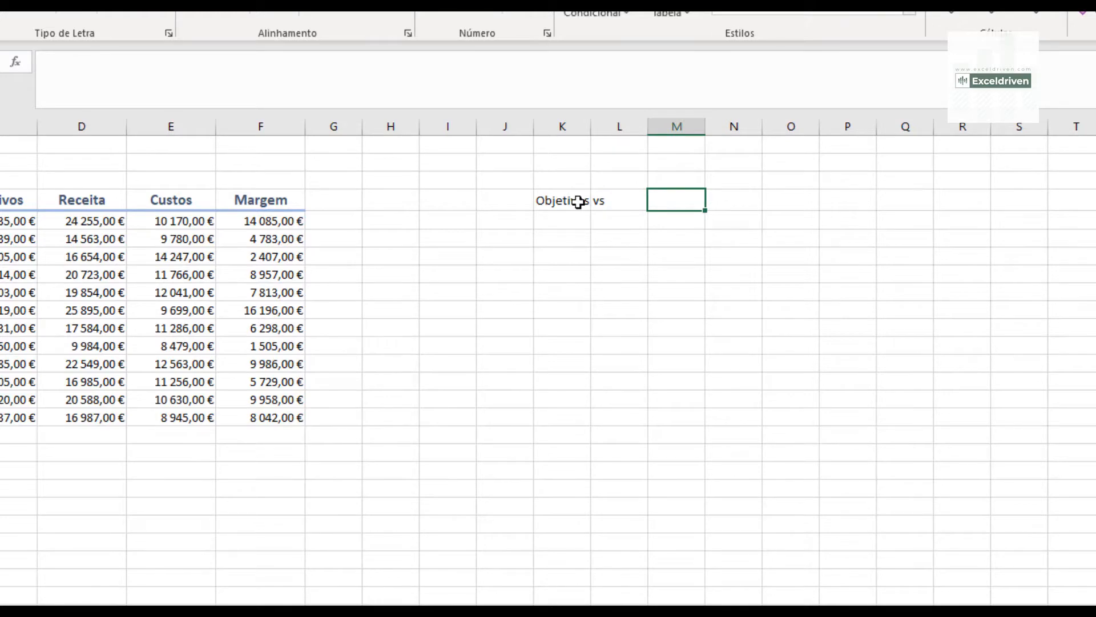
type("Mar gem")
key("Return")
- Widen columns K to M slightly, and fit column L to its content
left_click_drag(564, 125, 662, 122)
left_click(630, 201)
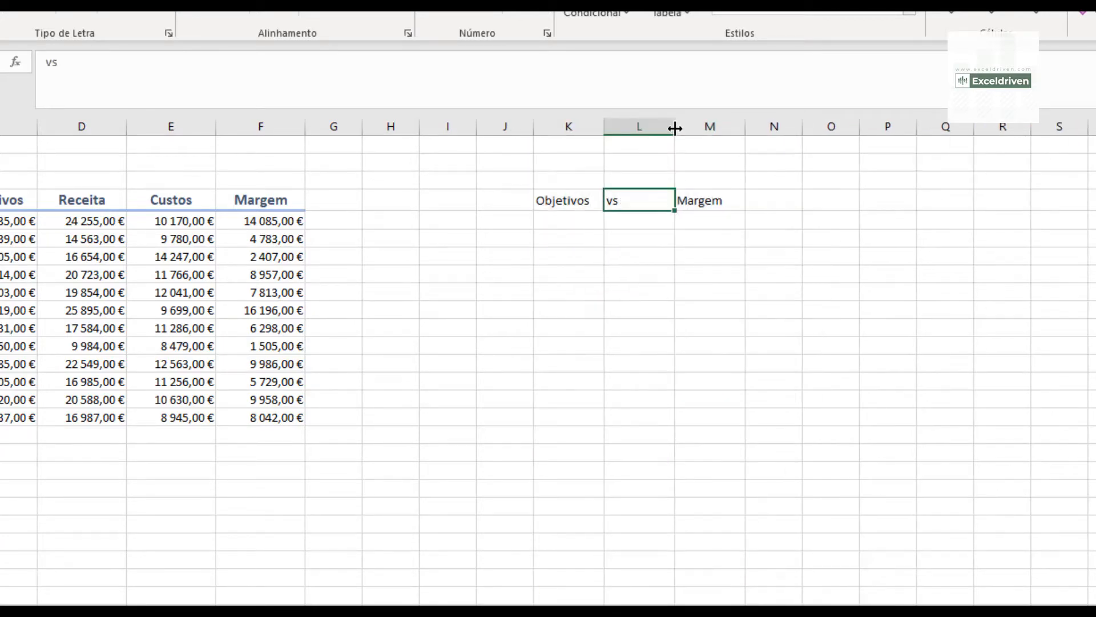
double_click(674, 130)
- Centre the "Objetivos" label in K4 and the "Margem" label in M4
left_click(555, 199)
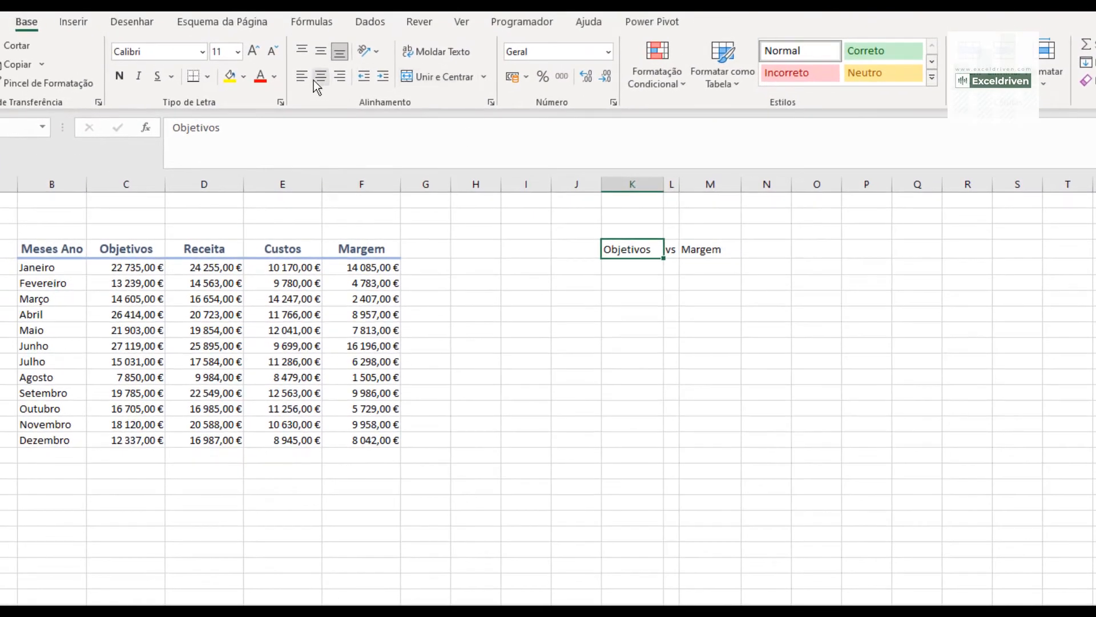
left_click(229, 15)
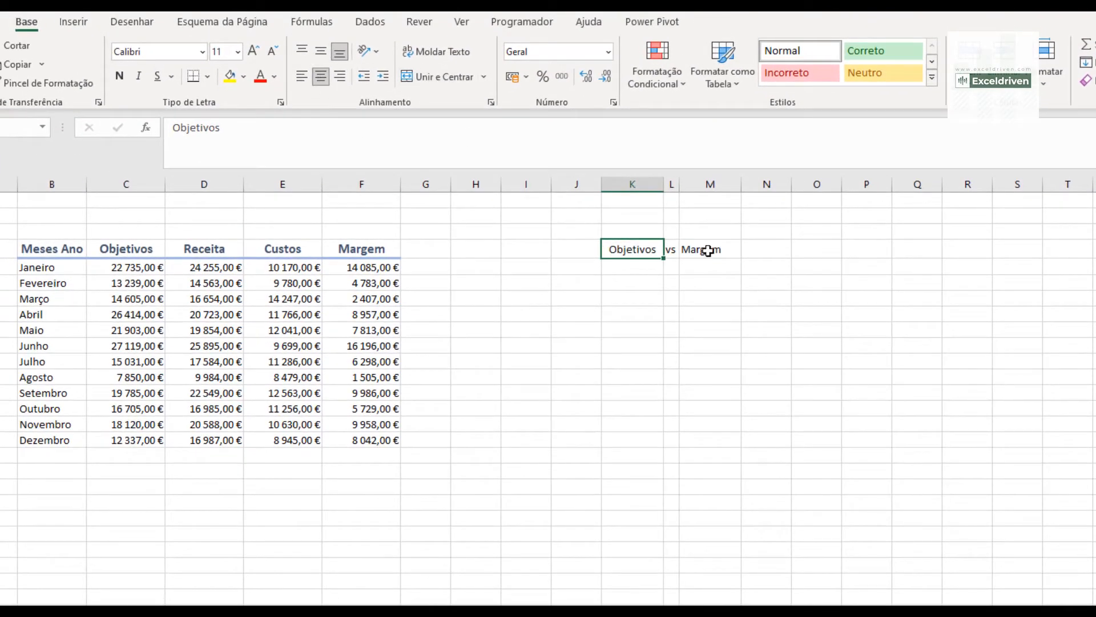
left_click(708, 250)
left_click(321, 79)
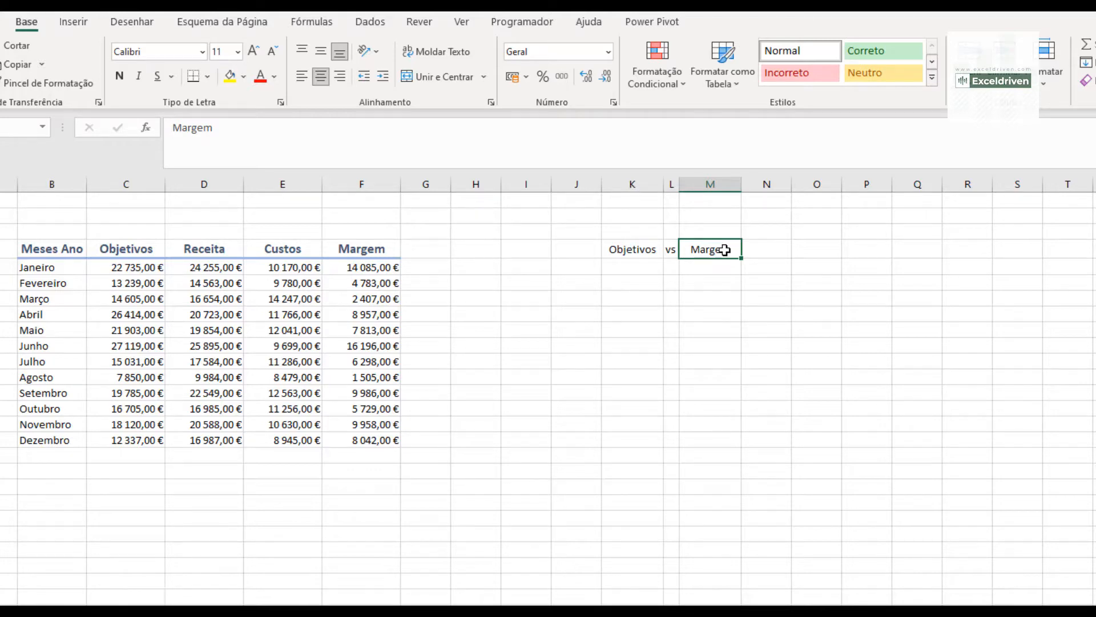
- Add list data validation to cell M4 with the table headers =$D$4:$F$4 as its source
left_click(376, 24)
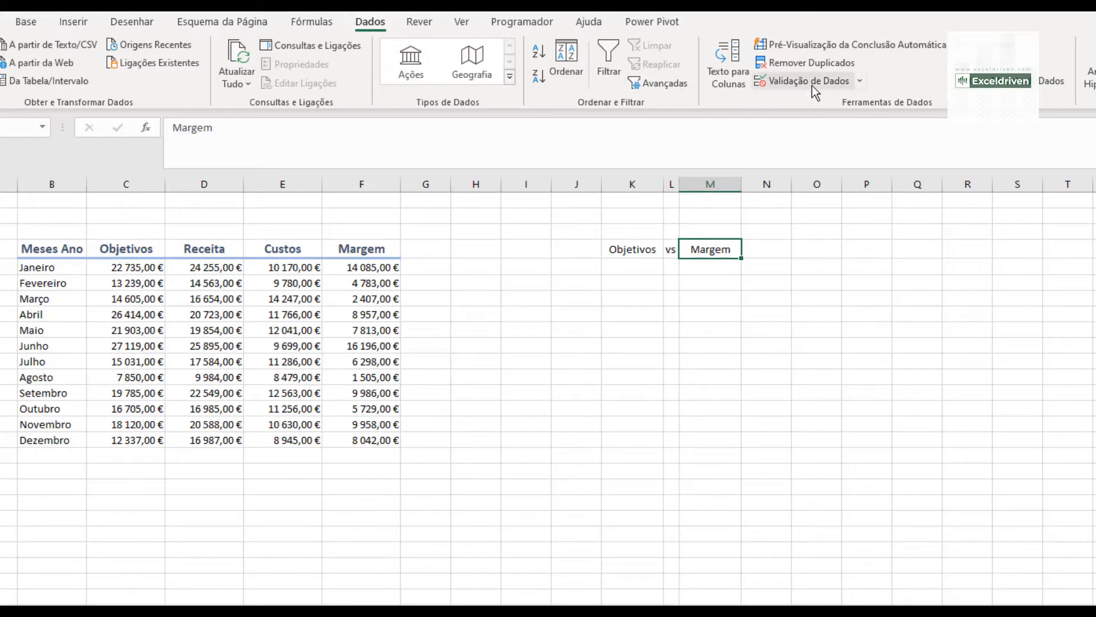
left_click(859, 81)
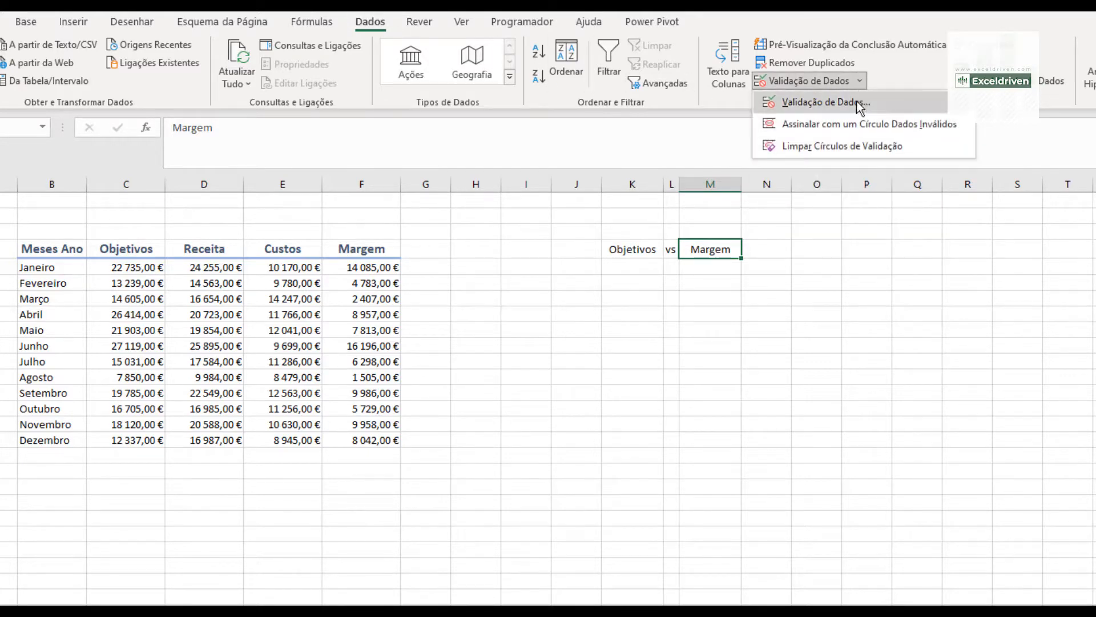
left_click(856, 101)
left_click(730, 358)
left_click(657, 404)
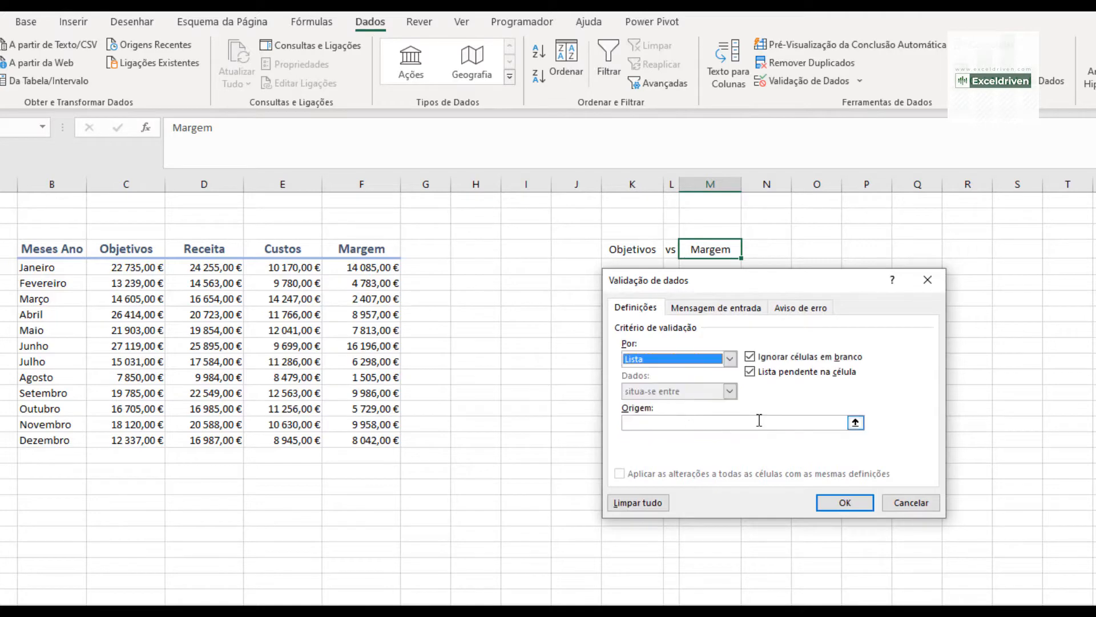
left_click(858, 423)
left_click_drag(206, 248, 359, 247)
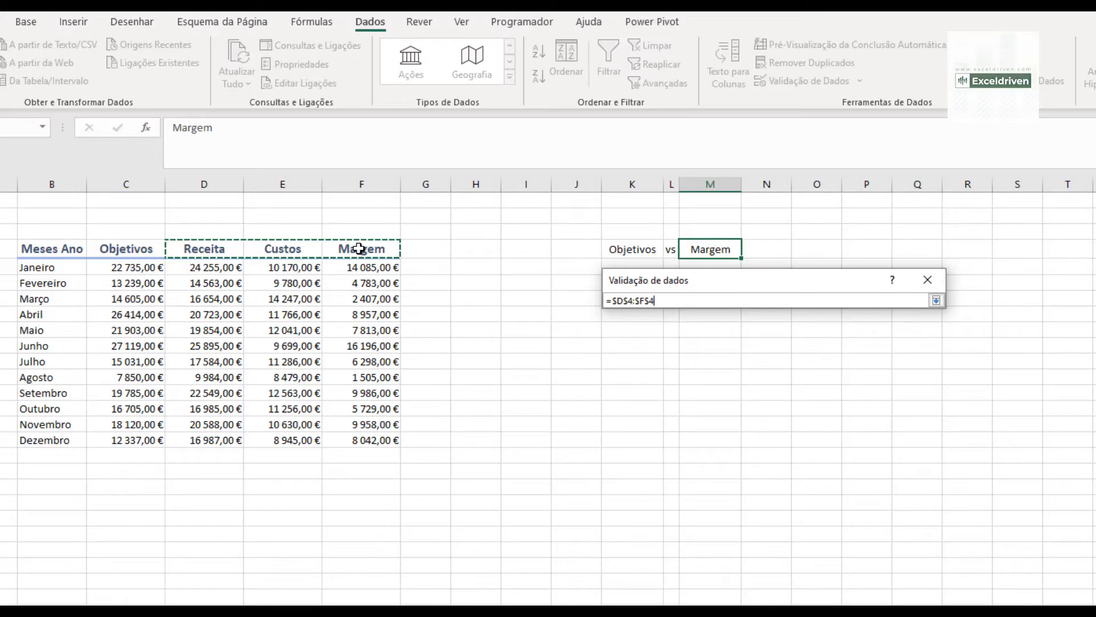
left_click(936, 301)
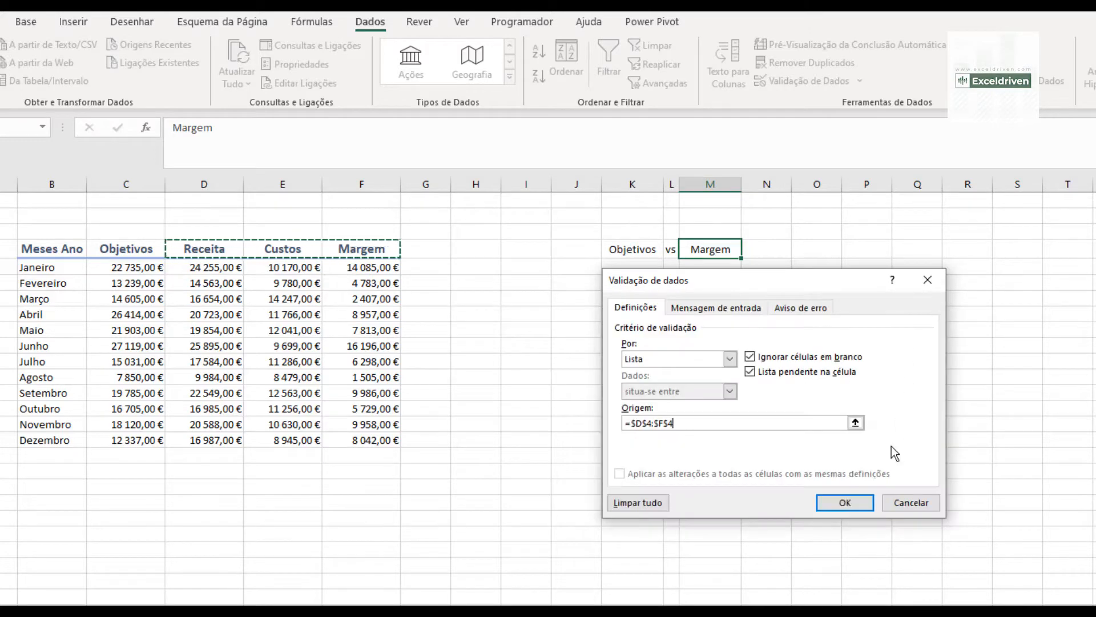
left_click(863, 505)
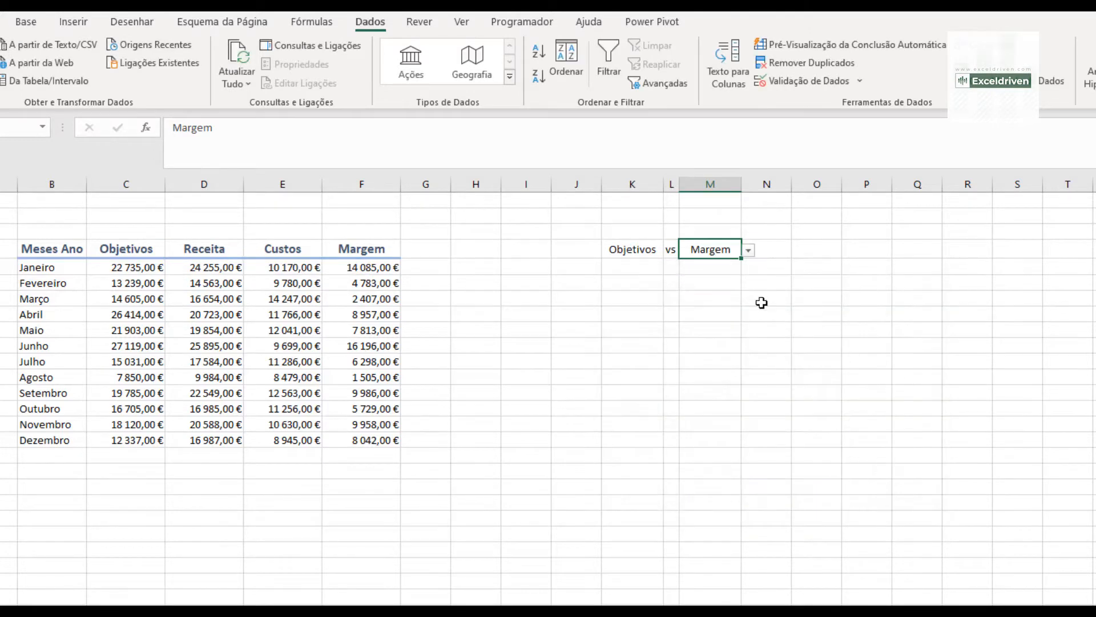
- Test the M4 drop-down list by choosing Receita, Custos and finally Margem
left_click(748, 250)
left_click(728, 266)
left_click(748, 250)
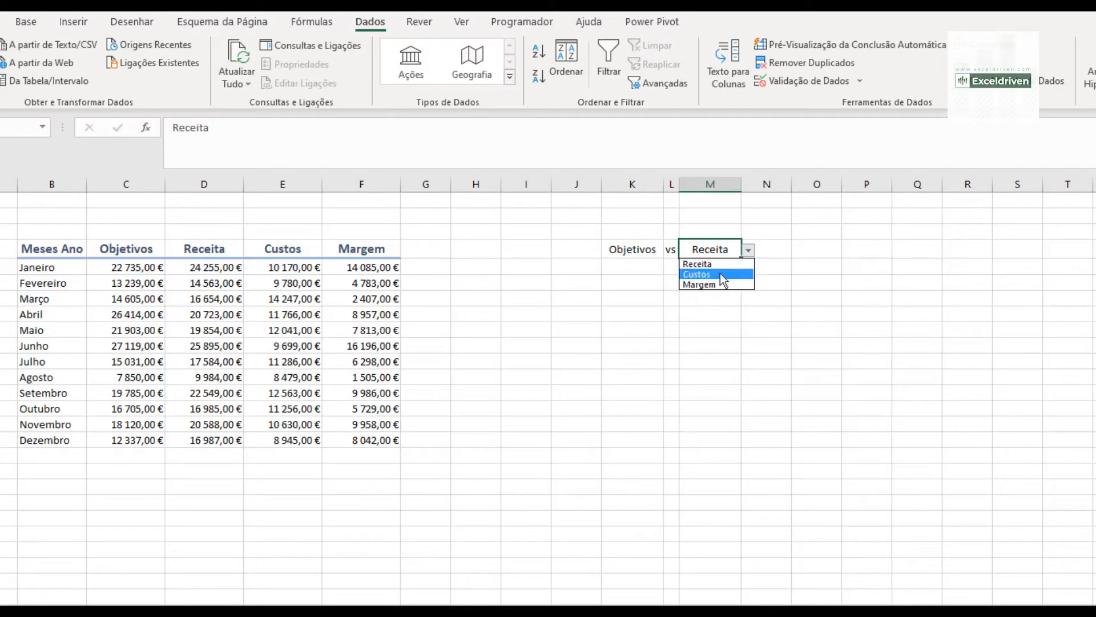
left_click(720, 274)
left_click(748, 250)
left_click(723, 282)
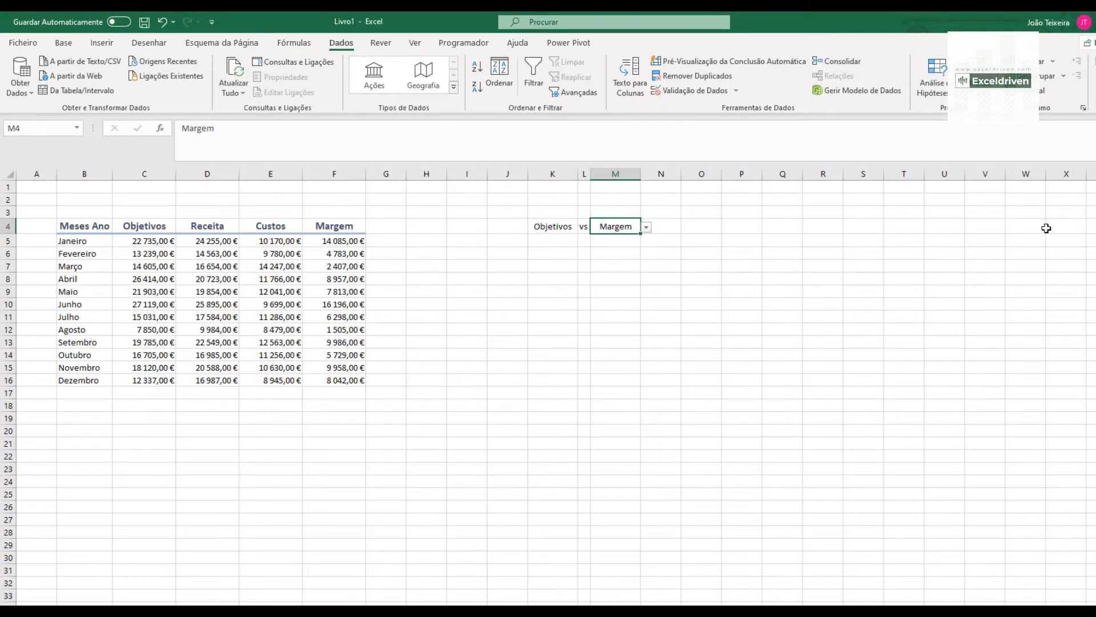
- Link cell W4 to the selected measure with the formula =M4
left_click(1032, 224)
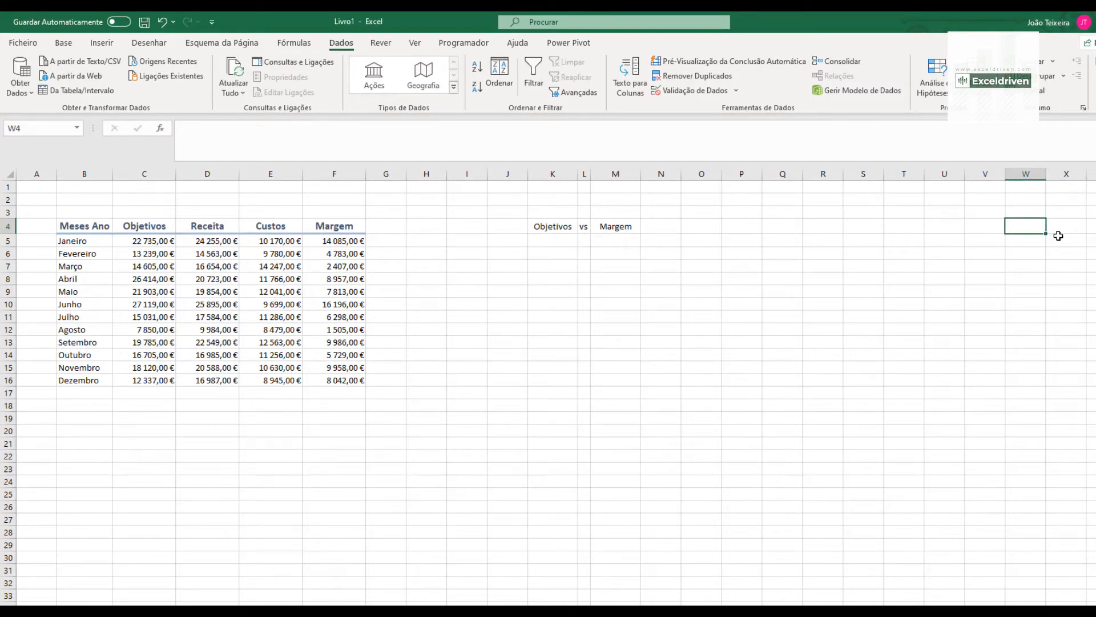
type("=")
left_click(611, 227)
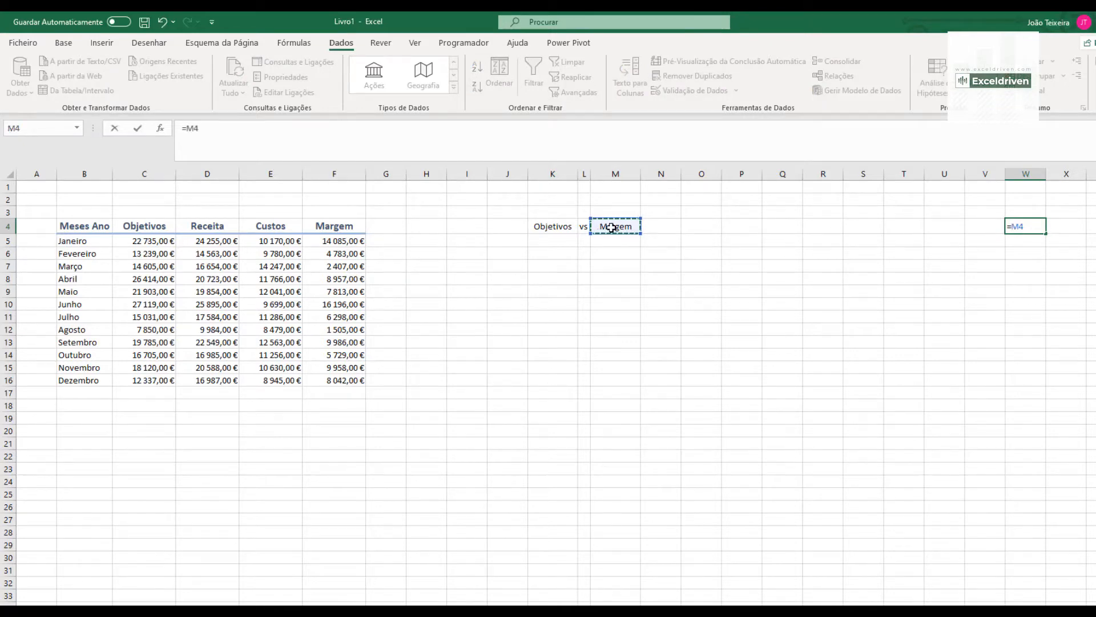
key("Return")
- Test the linked header by choosing Receita and finally Custos in the M4 list
left_click(614, 226)
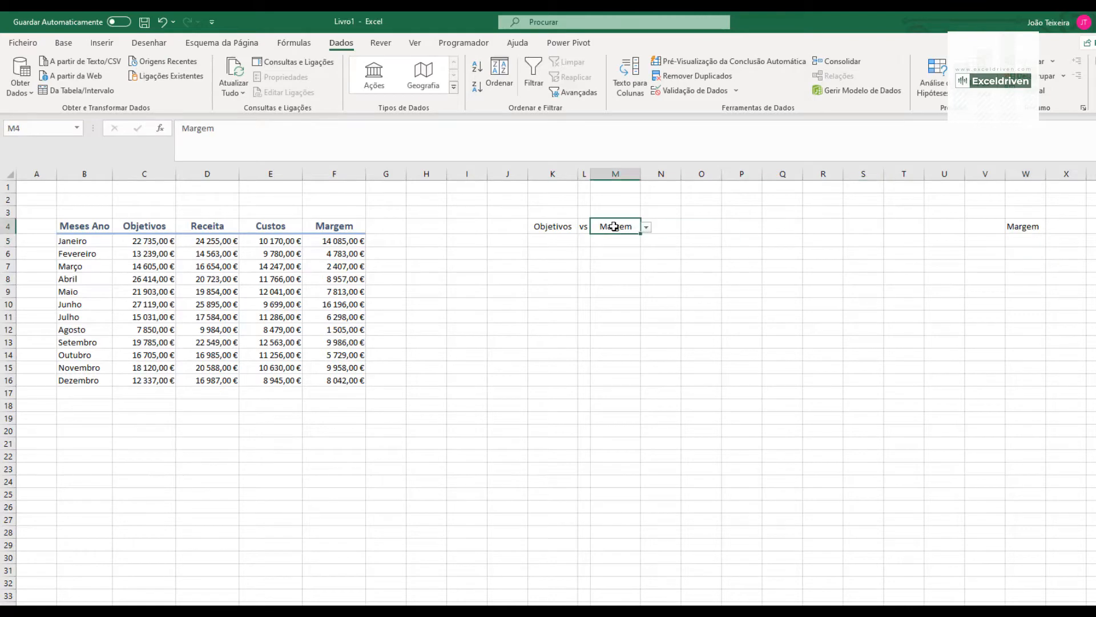
left_click(647, 227)
left_click(622, 239)
left_click(646, 227)
left_click(620, 245)
left_click(623, 243)
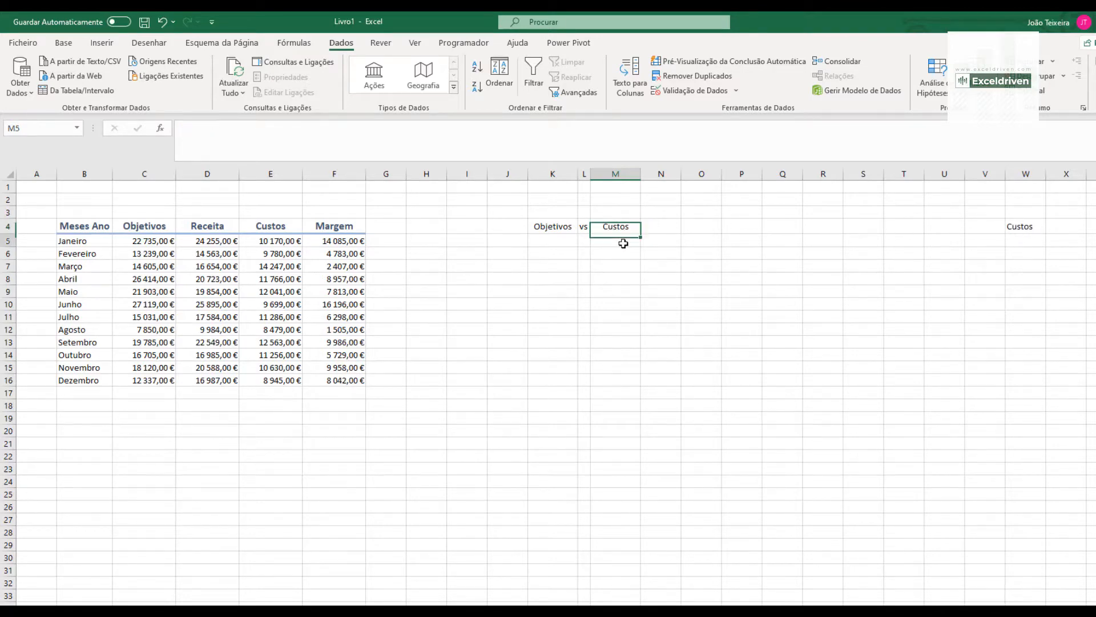
- Copy the Meses Ano column with its header (B4:B16) to U4
left_click_drag(222, 238, 206, 375)
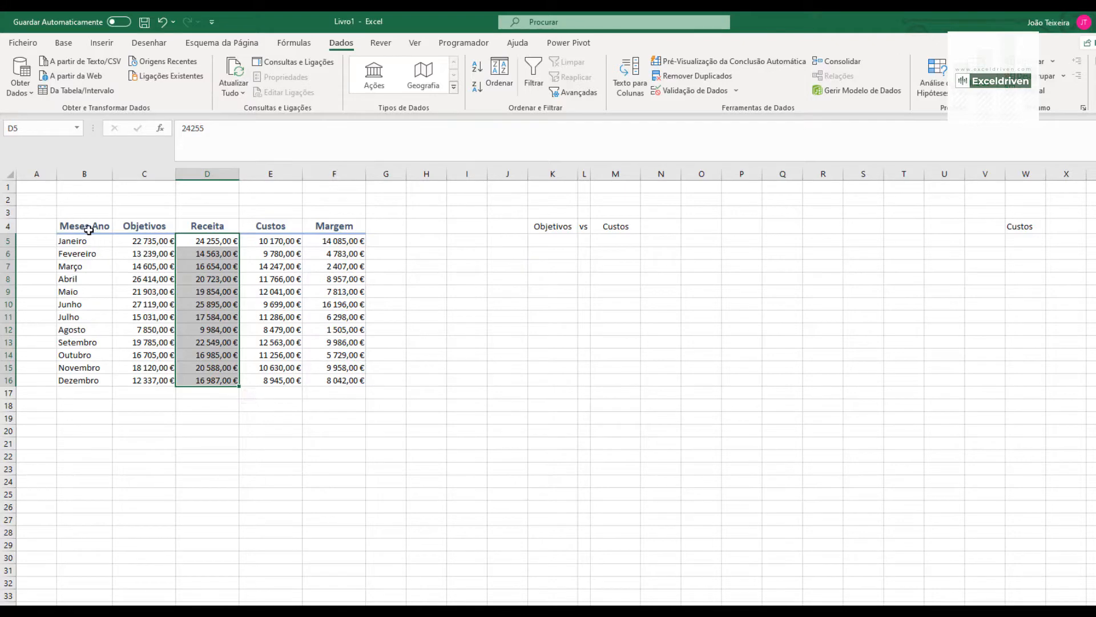
left_click(947, 226)
left_click_drag(83, 228, 86, 378)
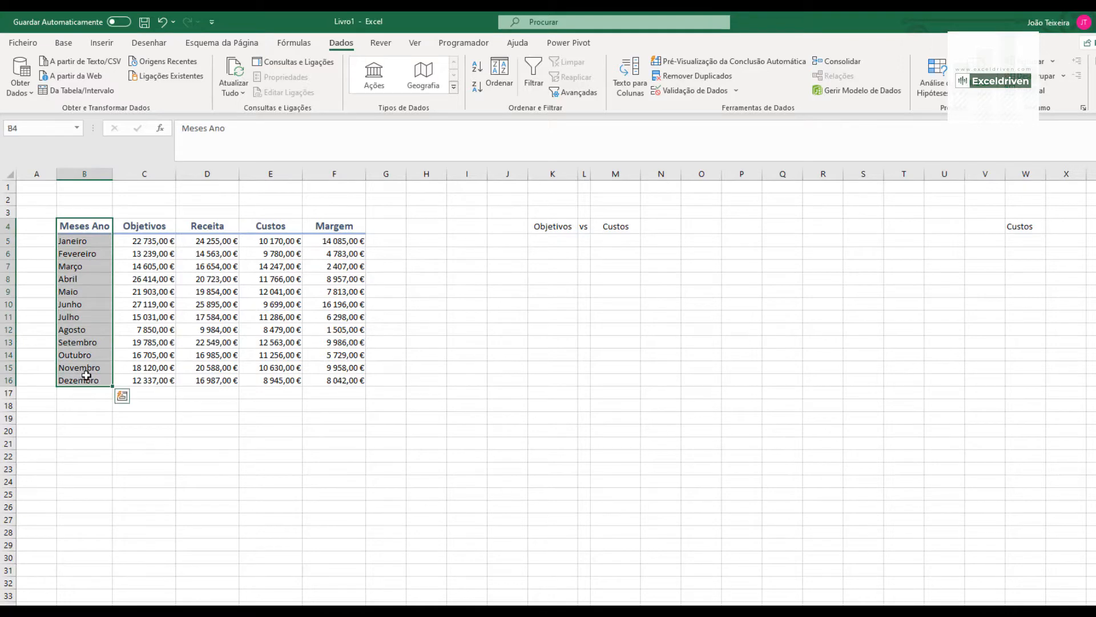
key("ctrl+c")
left_click(958, 224)
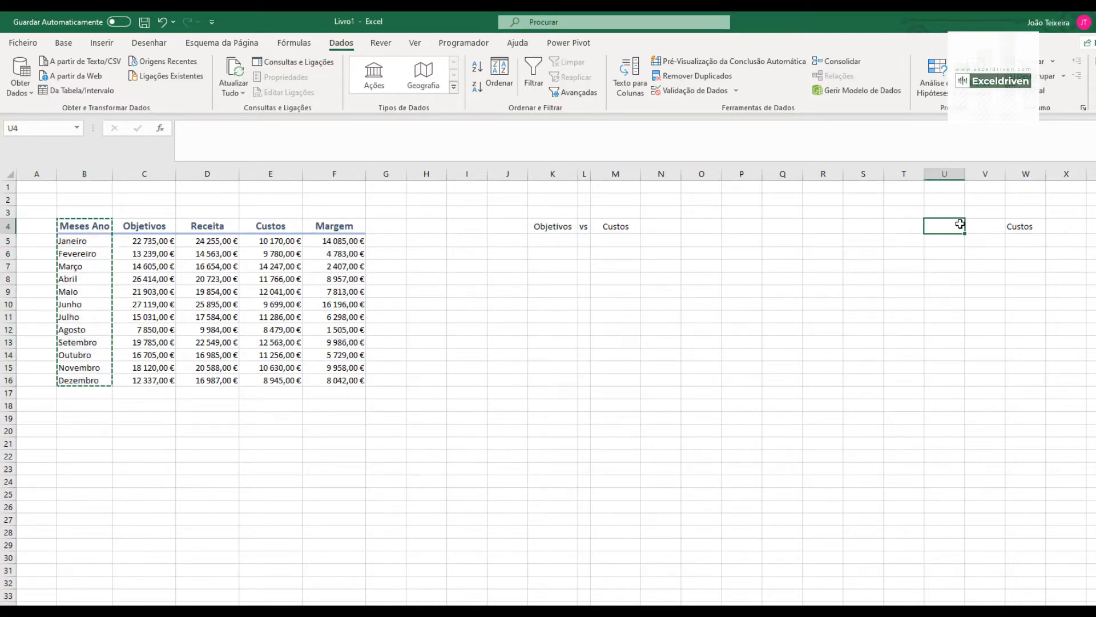
key("ctrl+v")
- Copy the Objetivos column with its header (C4:C16) to V4
left_click_drag(163, 226, 146, 378)
key("ctrl+c")
left_click(982, 226)
key("ctrl+v")
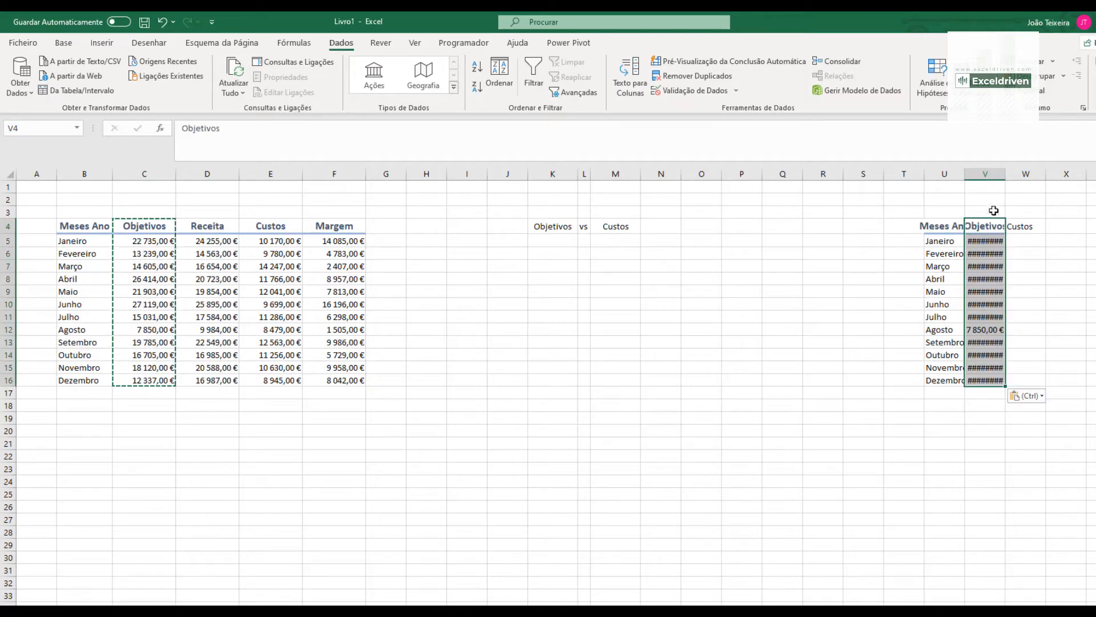
- Fit columns V and U to their contents, and widen the empty column T beside the helper table
double_click(1005, 173)
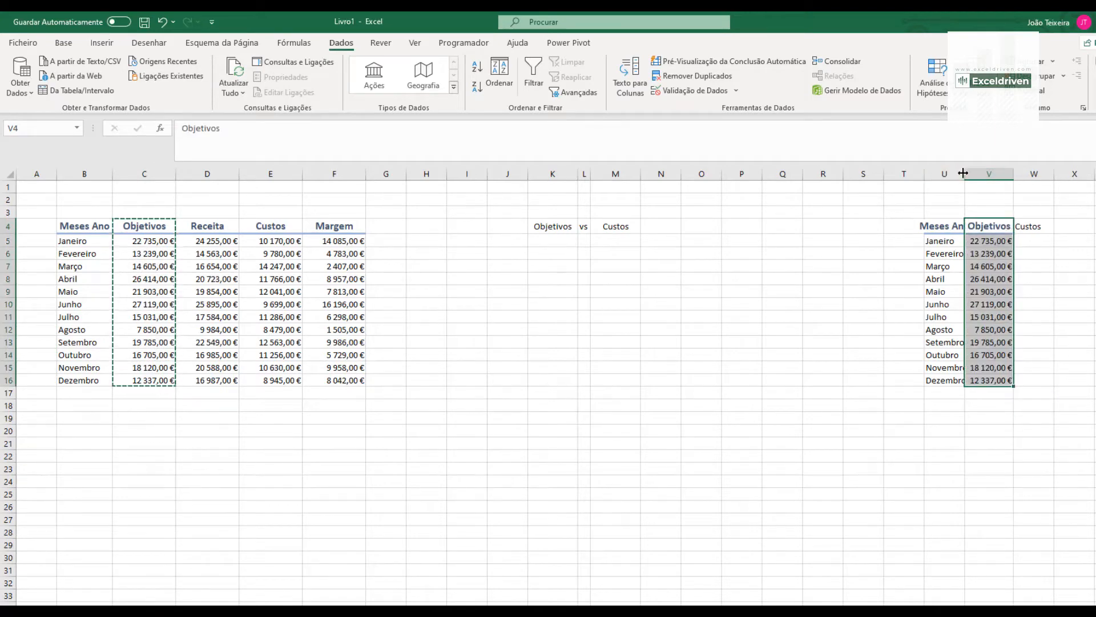
double_click(965, 173)
left_click(916, 174)
left_click_drag(924, 173, 990, 173)
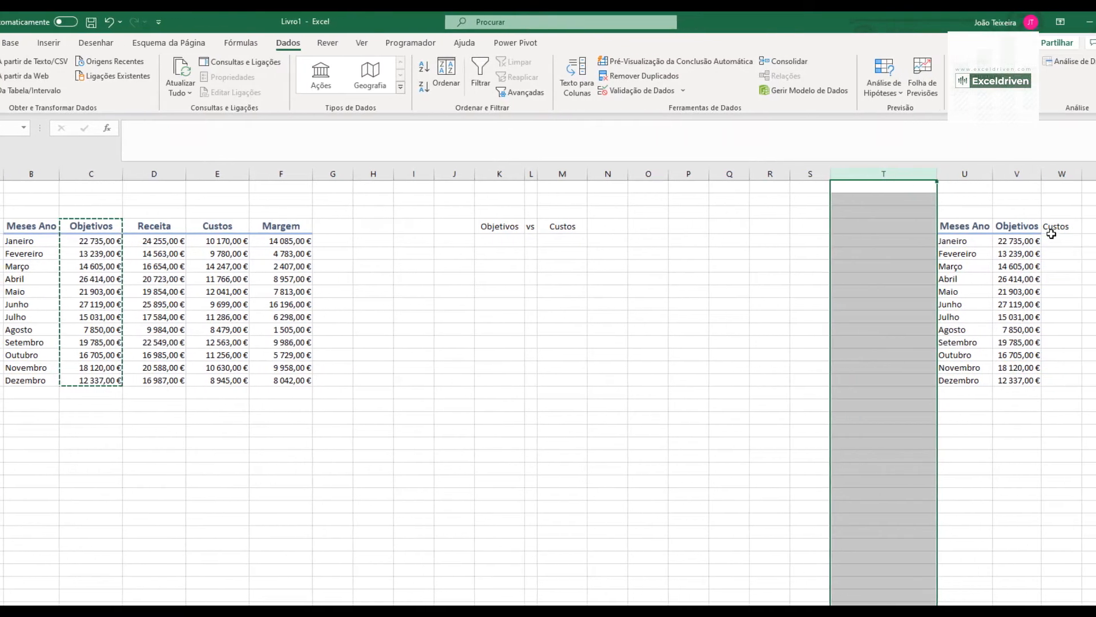
left_click(1091, 226)
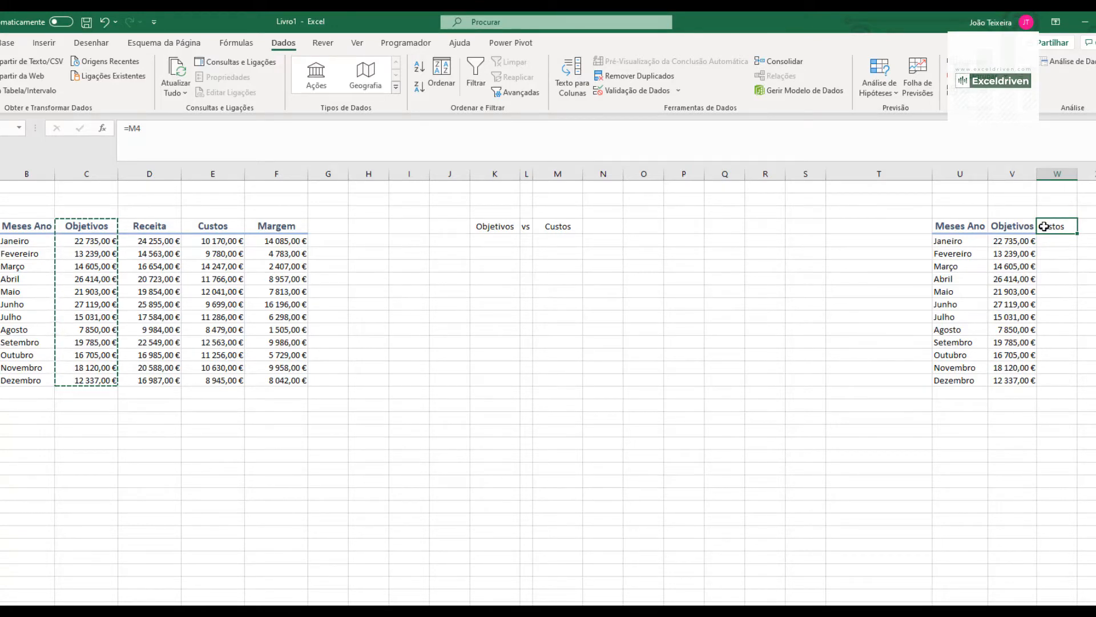
left_click(1054, 243)
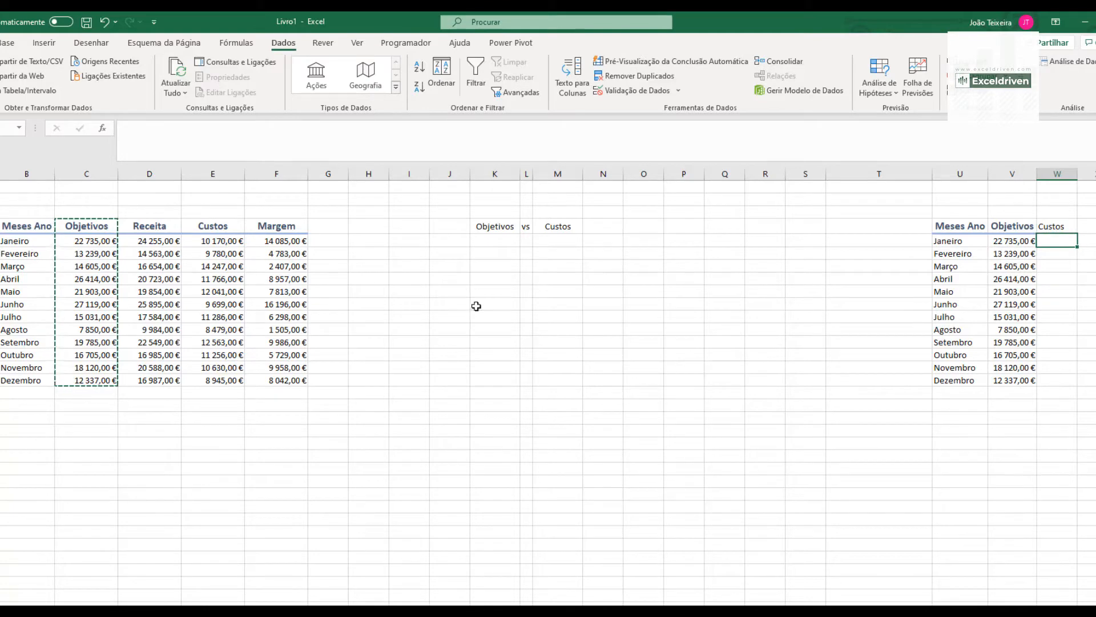
key("Escape")
- Create named ranges for Receita, Custos and Margem from D4:F16 using the top row, and list the defined names
left_click_drag(166, 241, 166, 375)
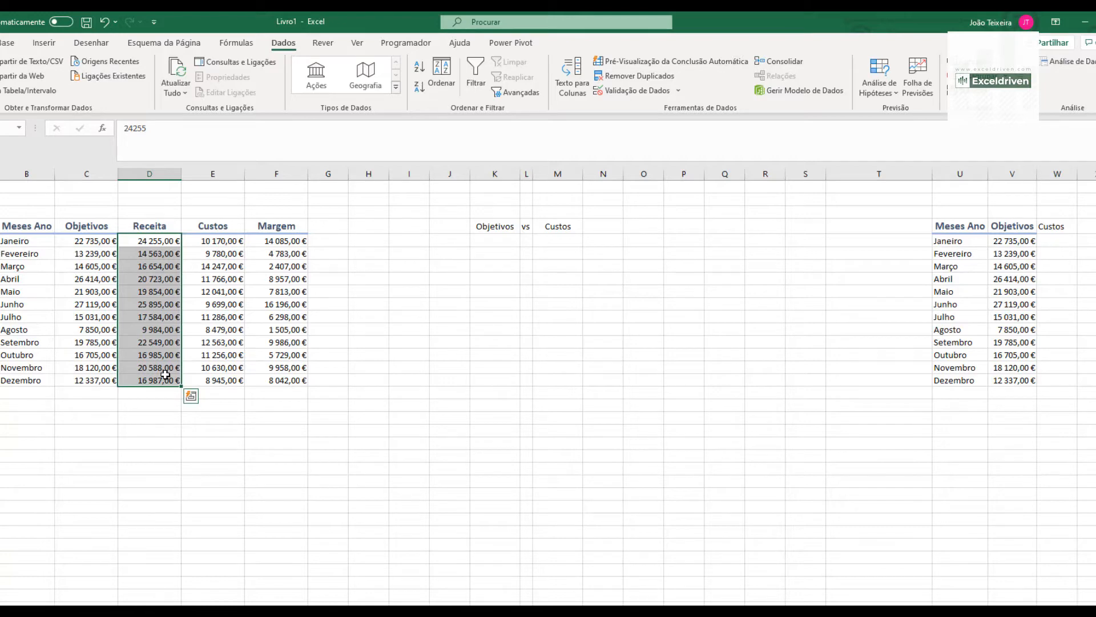
left_click(158, 226)
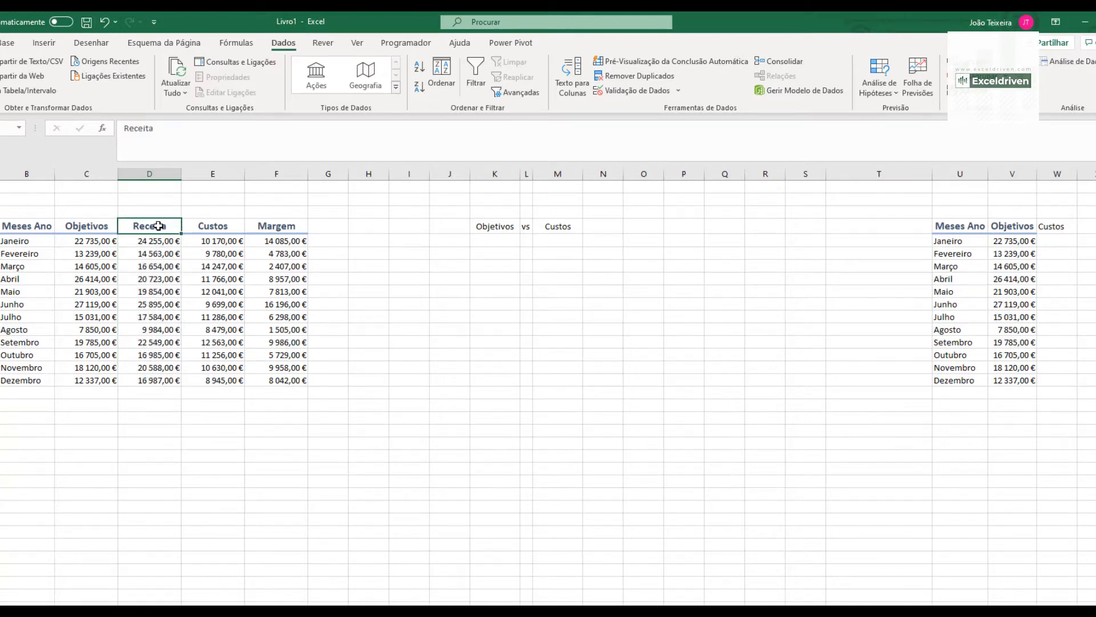
left_click_drag(158, 226, 283, 376)
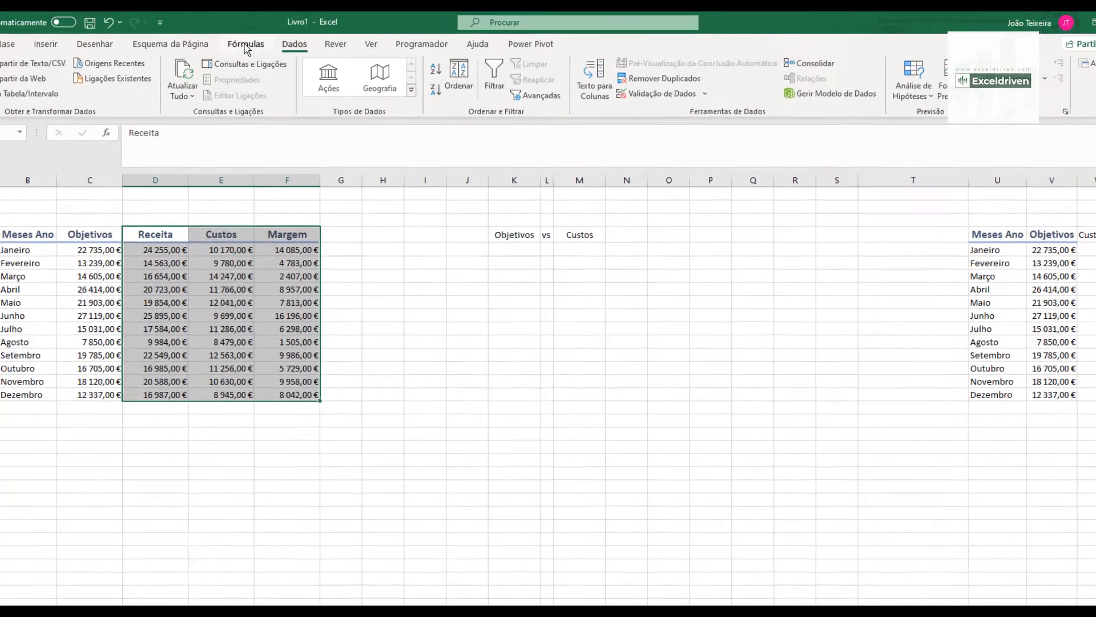
left_click(235, 42)
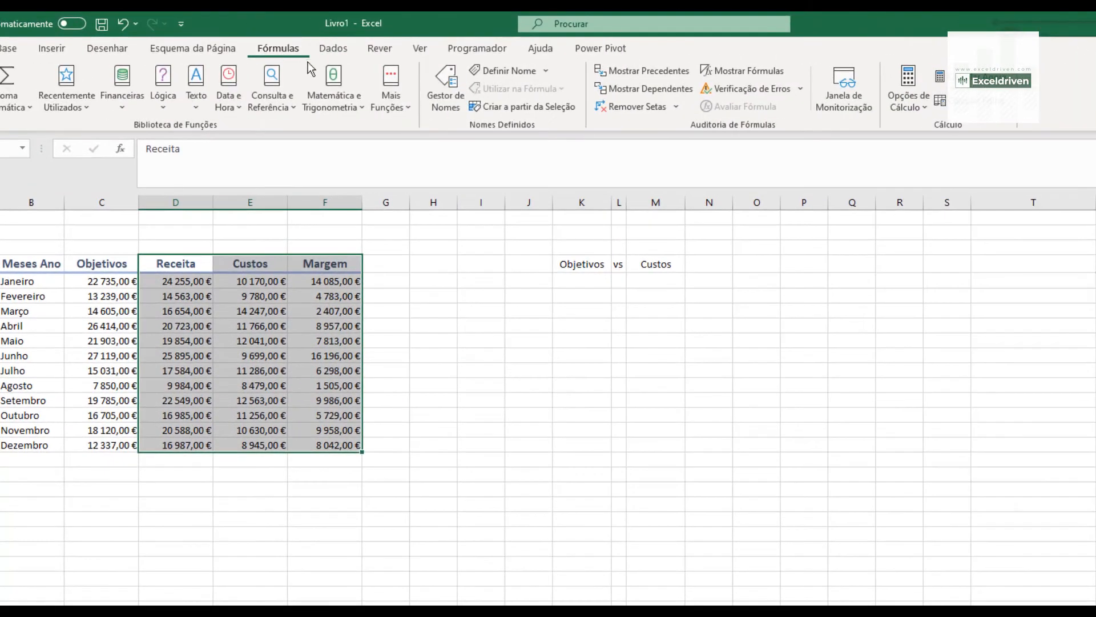
left_click(509, 109)
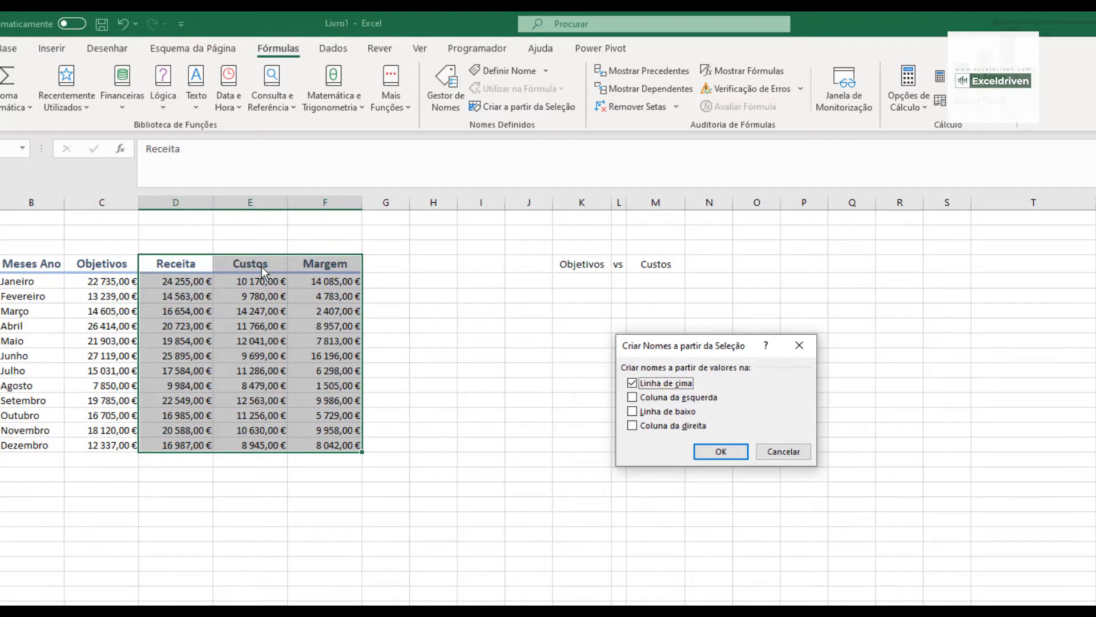
left_click(703, 454)
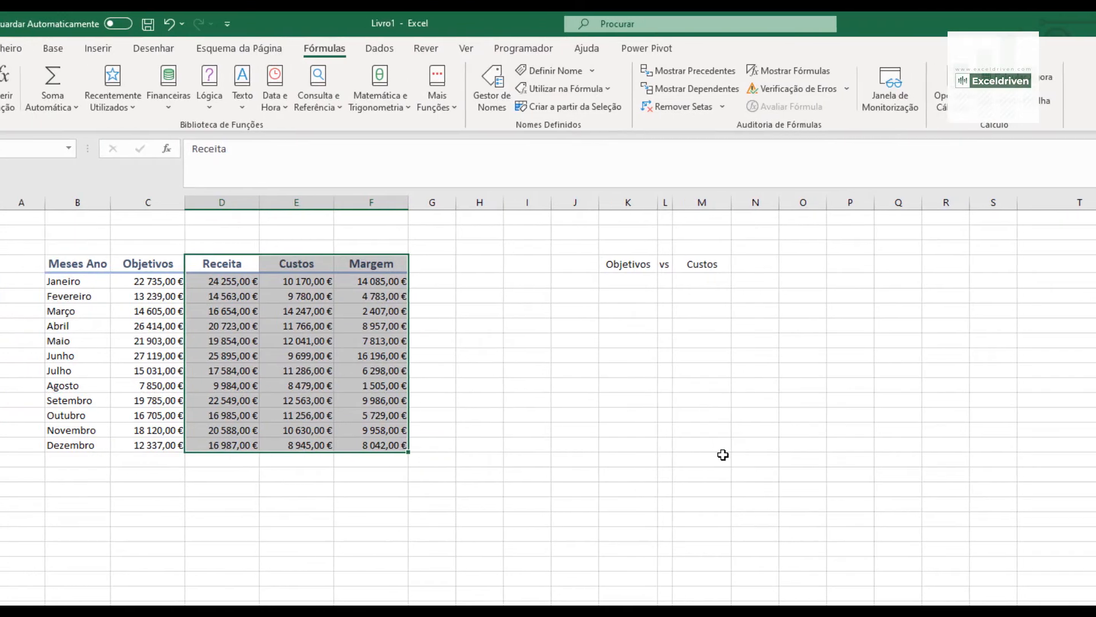
left_click(68, 148)
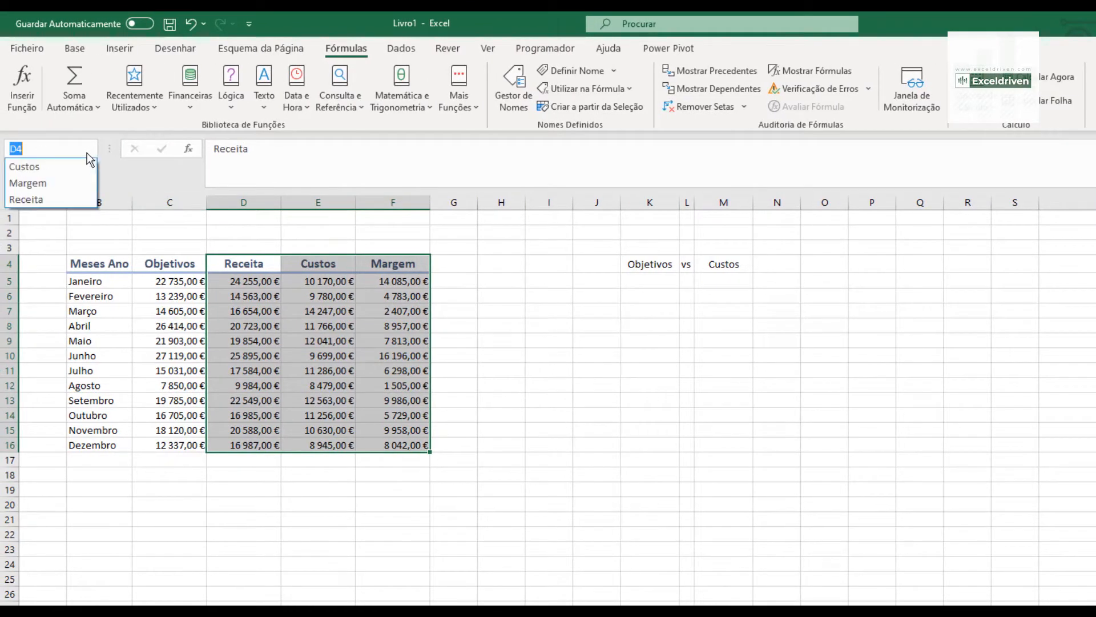
- Go to the Margem named range to check it, and enter =INDIRETO("Custos") in W5 of the helper table
left_click(68, 186)
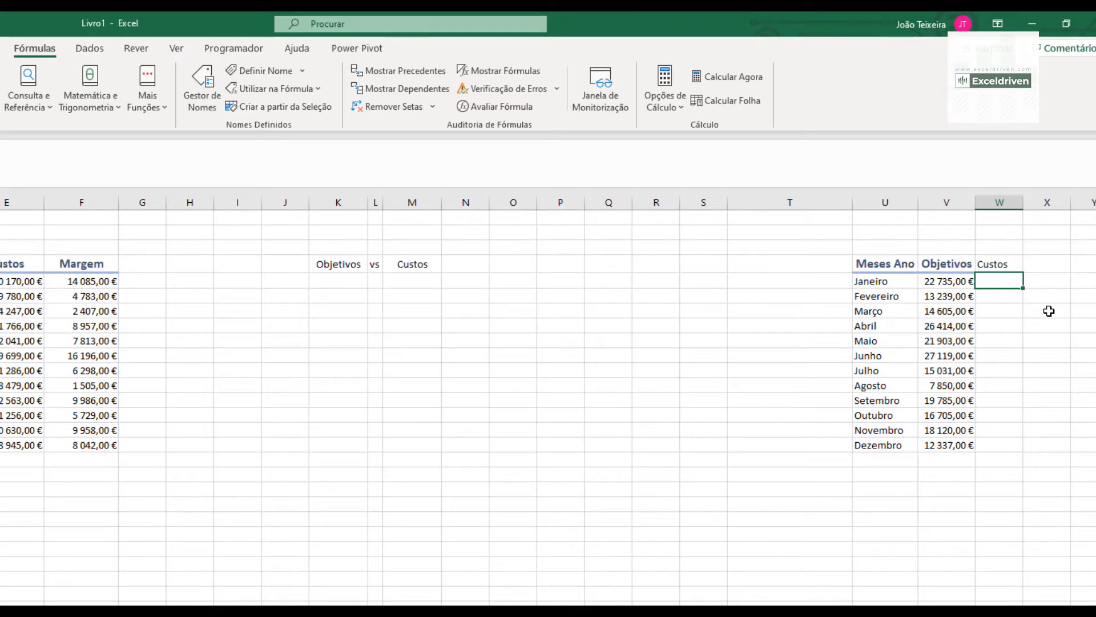
type("=IN")
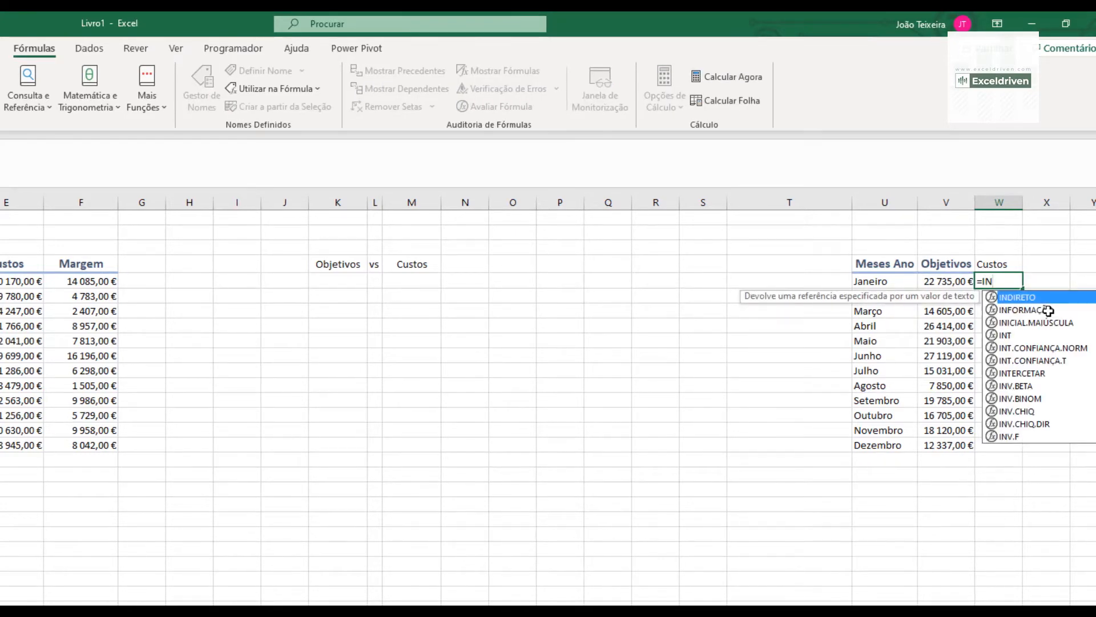
key("Tab")
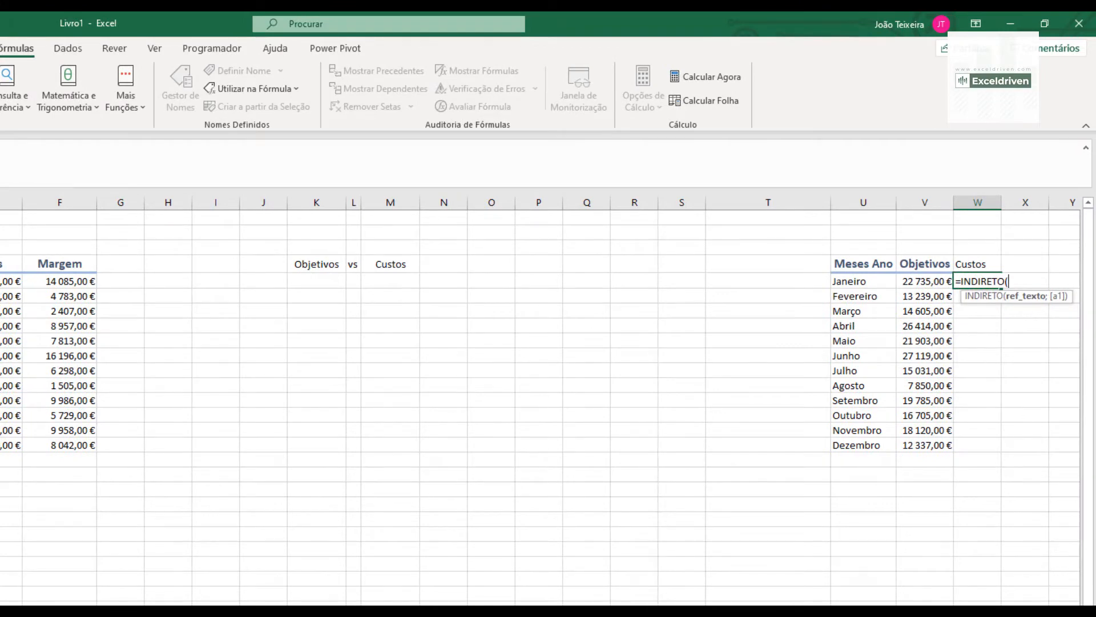
scroll(540, 400, "right", 2)
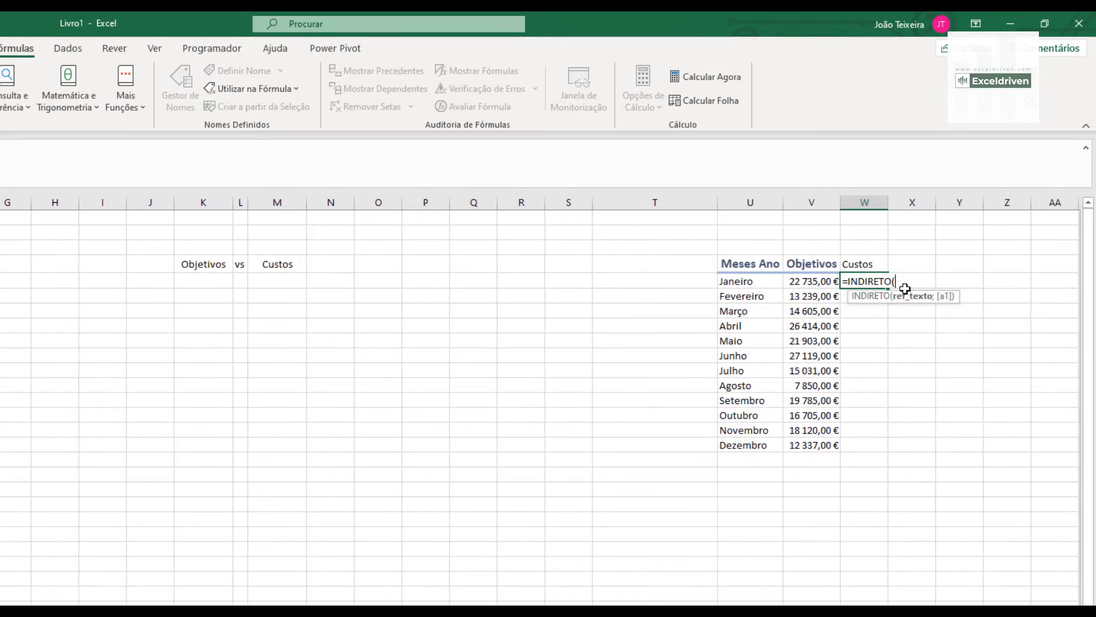
type("\"Custos")
key("Return")
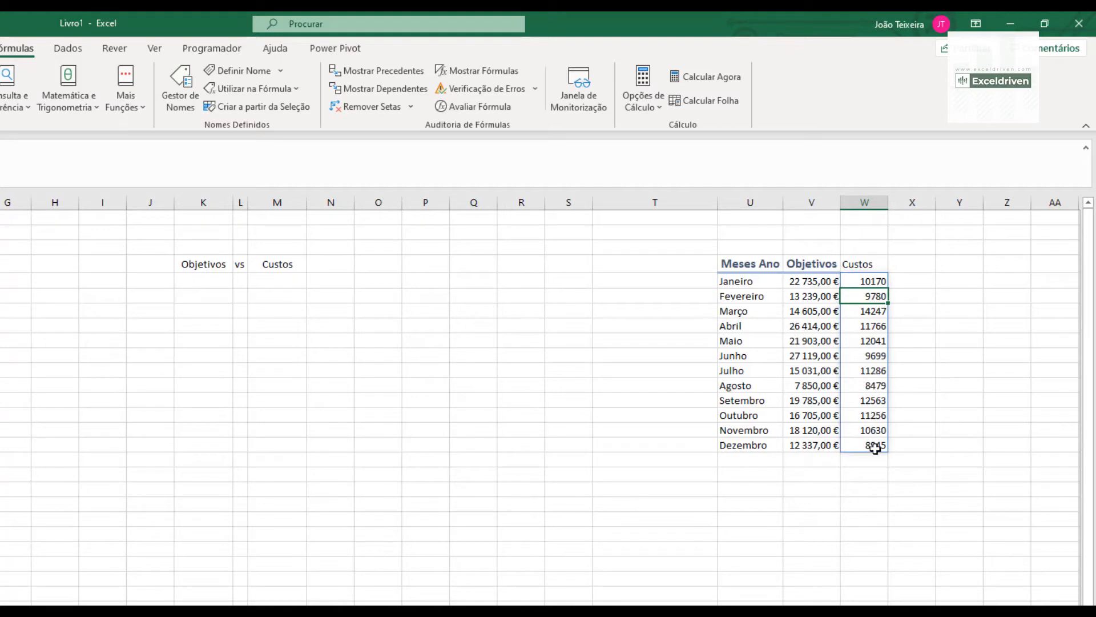
- Edit the W5 formula to reference the header cell instead of the fixed text, making it =INDIRETO(W4)
left_click(873, 282)
key("F2")
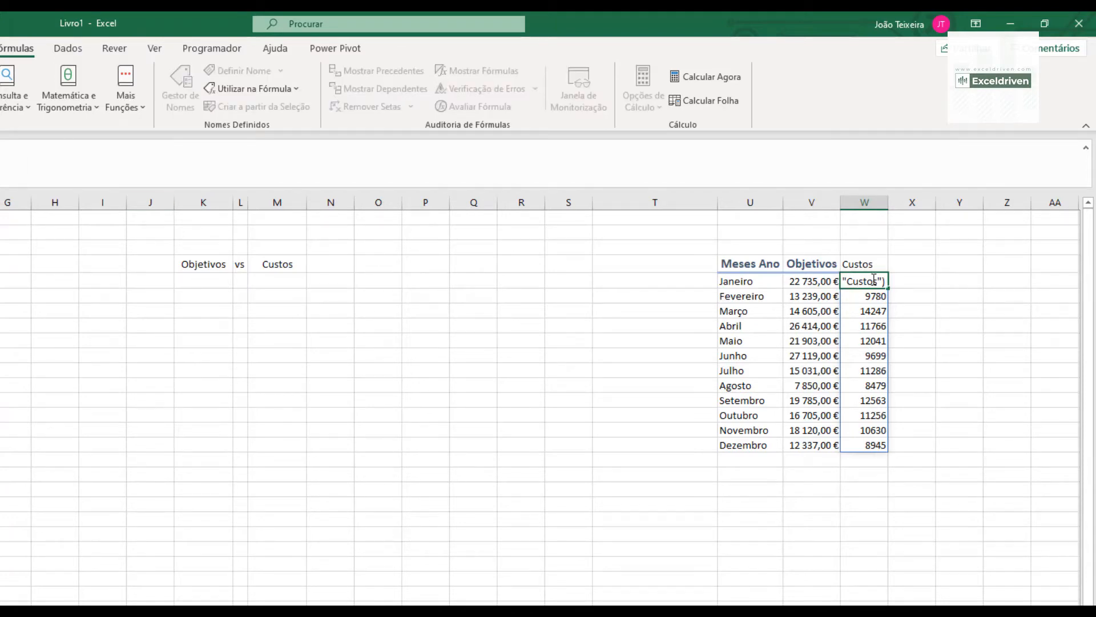
left_click(865, 263)
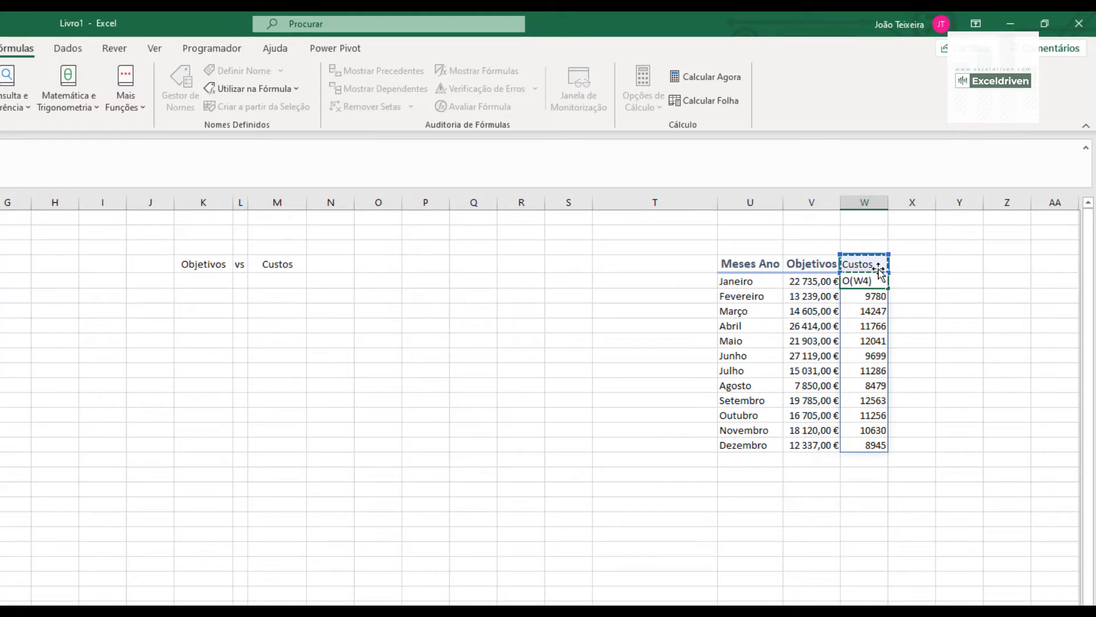
key("Return")
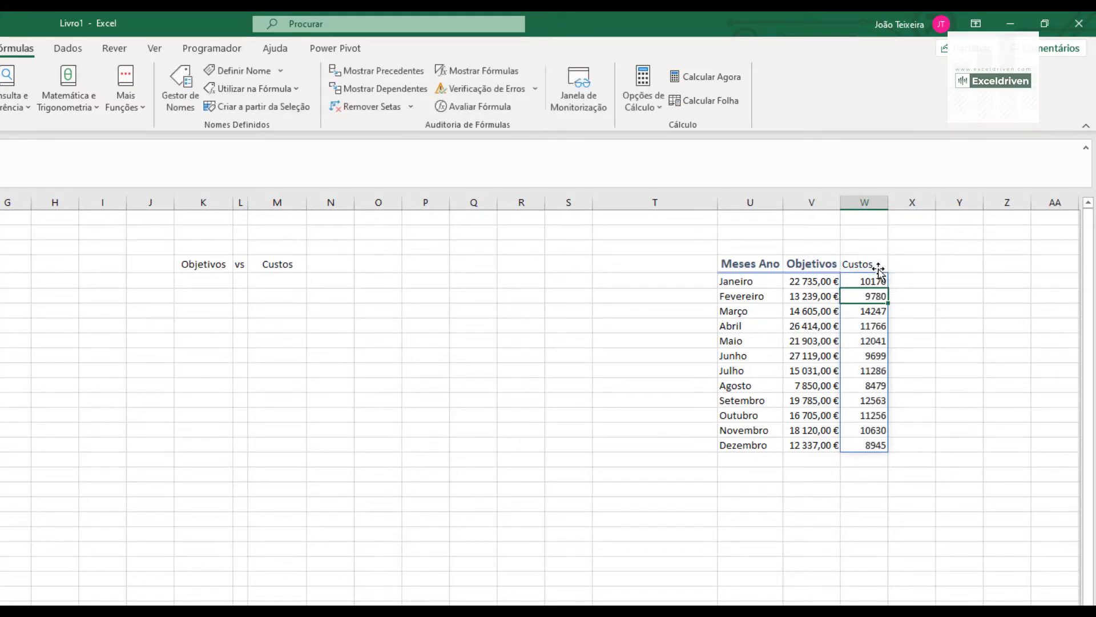
- Choose Receita in the M4 drop-down and check the linked header in W4
left_click(866, 261)
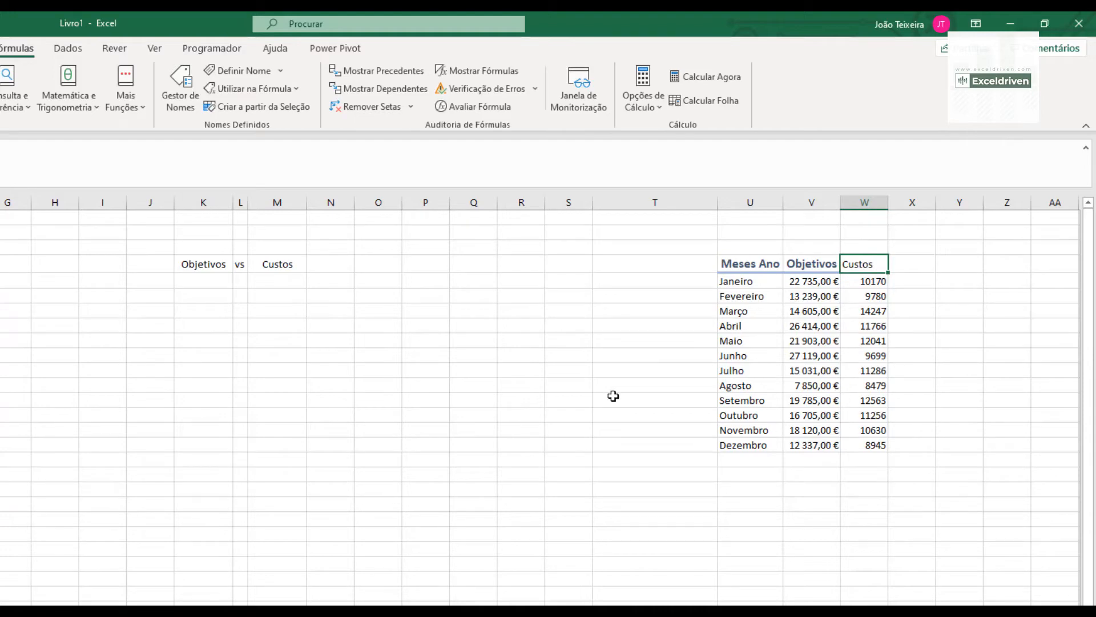
left_click(286, 265)
type("Custos")
left_click(313, 266)
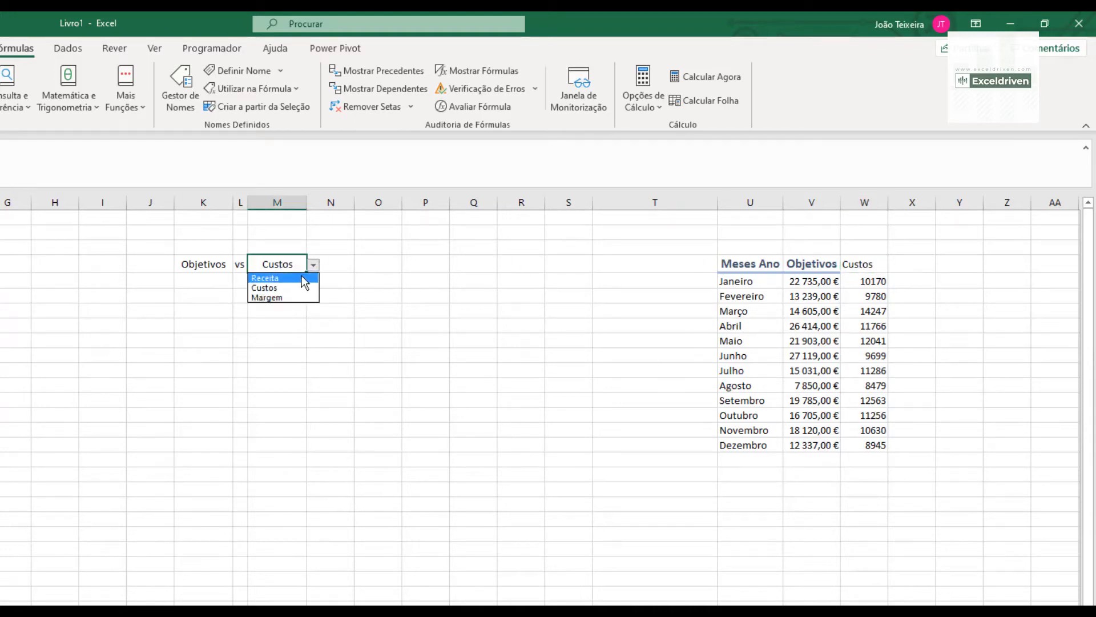
left_click(289, 276)
left_click(868, 263)
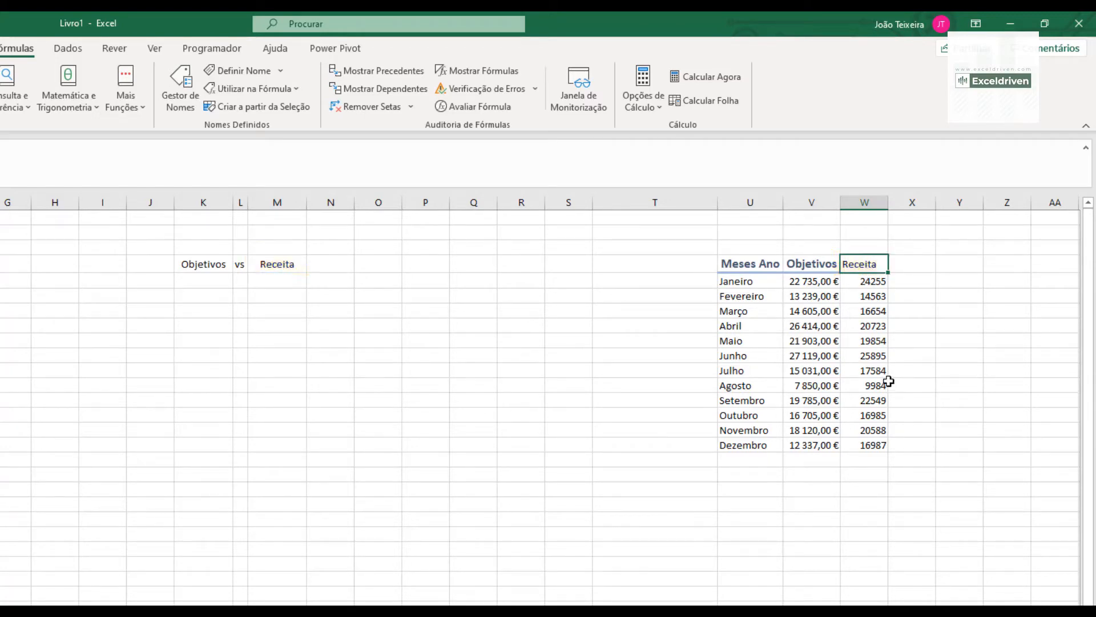
- Copy the formatting of the Objetivos column (V4:V16) to W4:W16 with the Format Painter and fit column W to its contents
left_click_drag(806, 266, 811, 446)
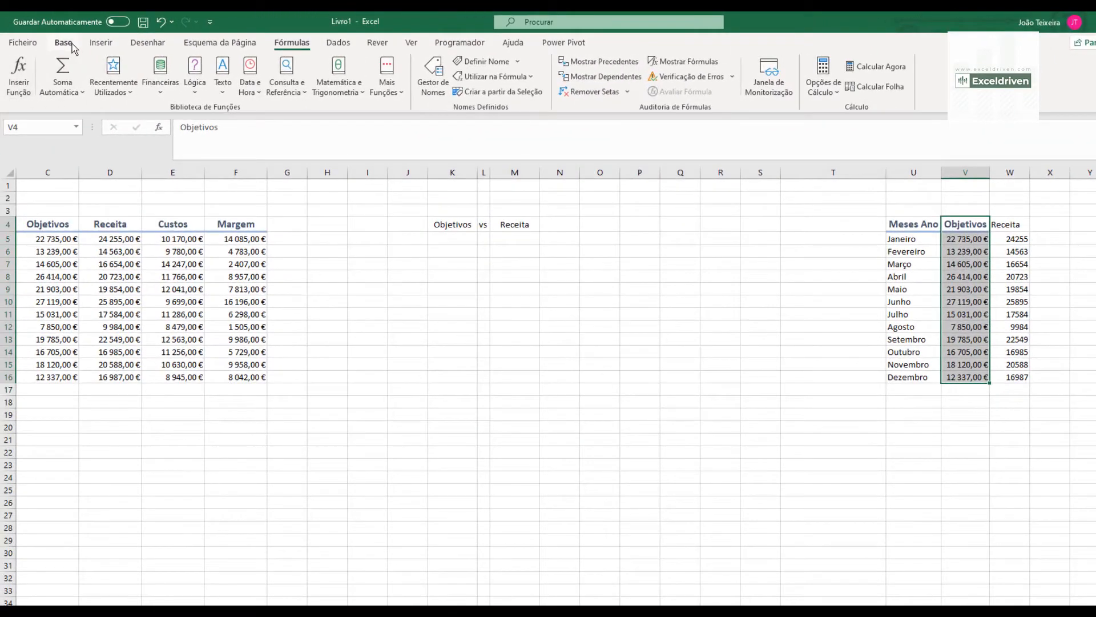
left_click(72, 45)
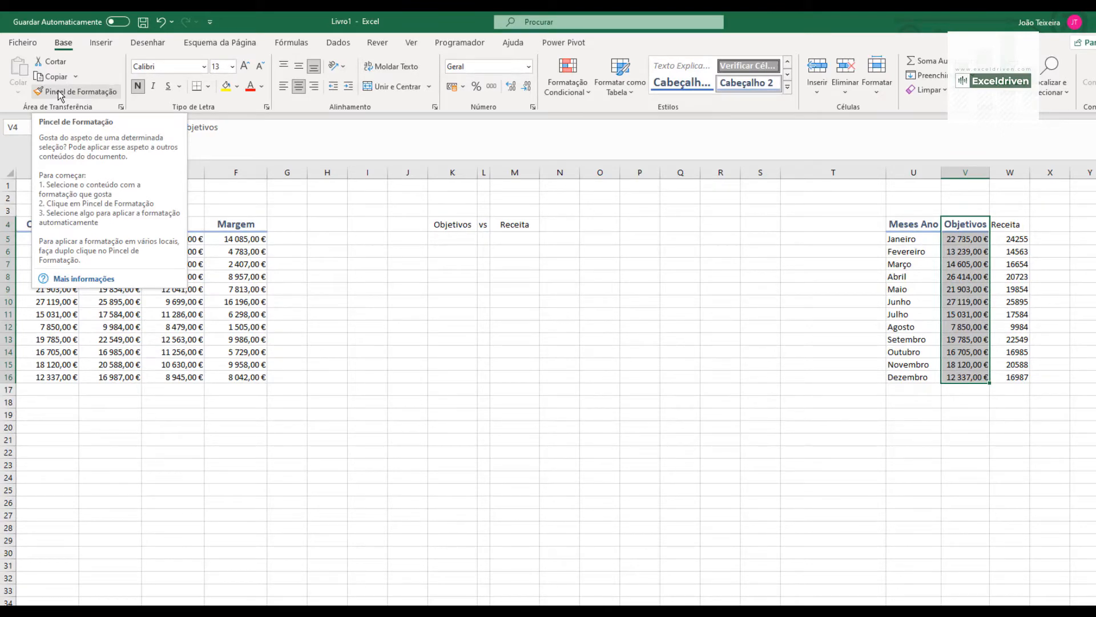
left_click(59, 92)
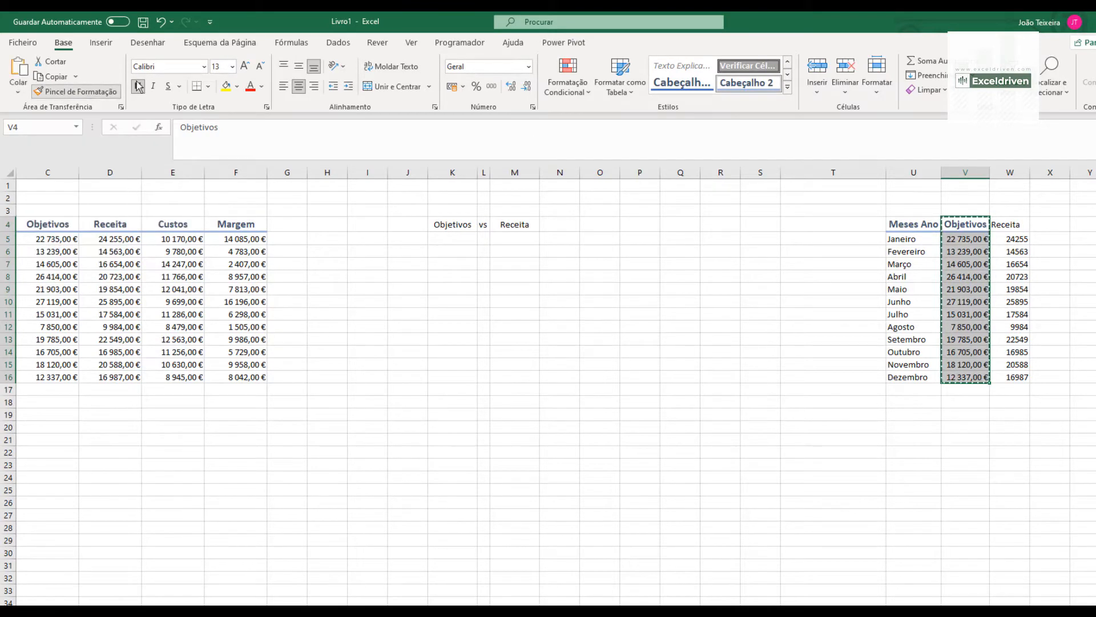
left_click(1018, 224)
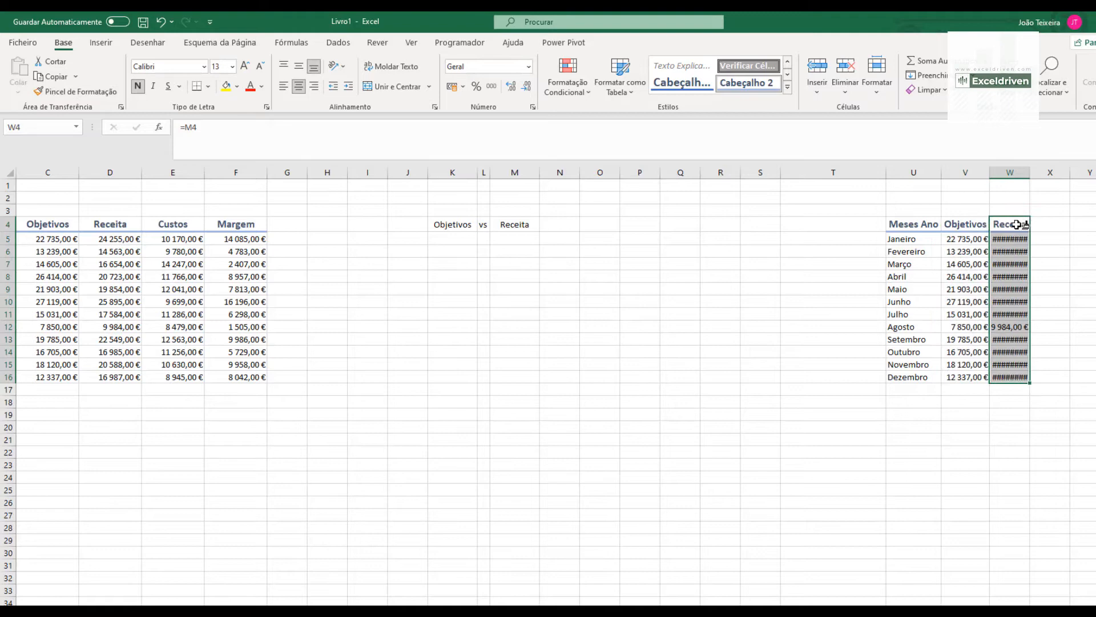
double_click(1030, 172)
left_click(1095, 339)
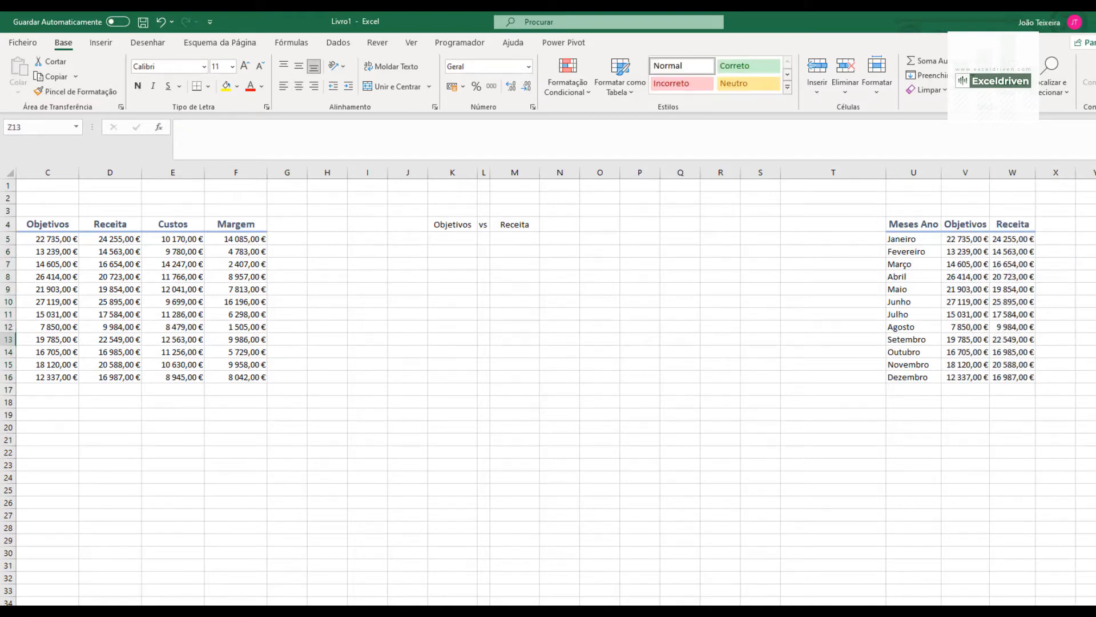
- Insert a 2D clustered column chart from the helper table U4:W16
scroll(346, 290, "left", 3)
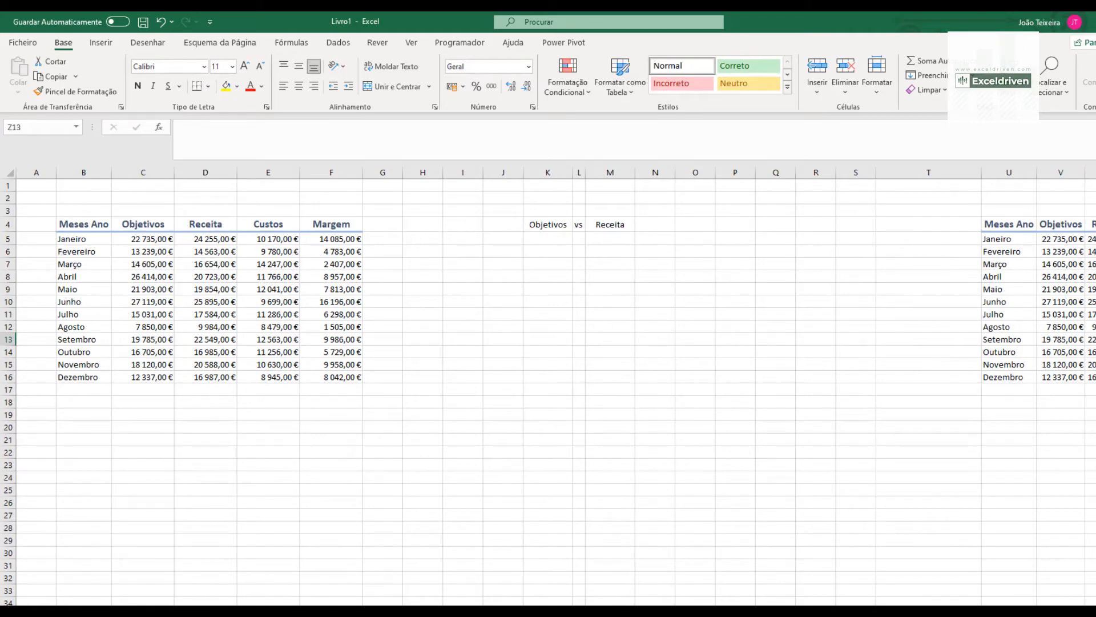
mouse_move(995, 224)
left_mouse_down()
mouse_move(1044, 251)
mouse_move(1044, 377)
left_mouse_up()
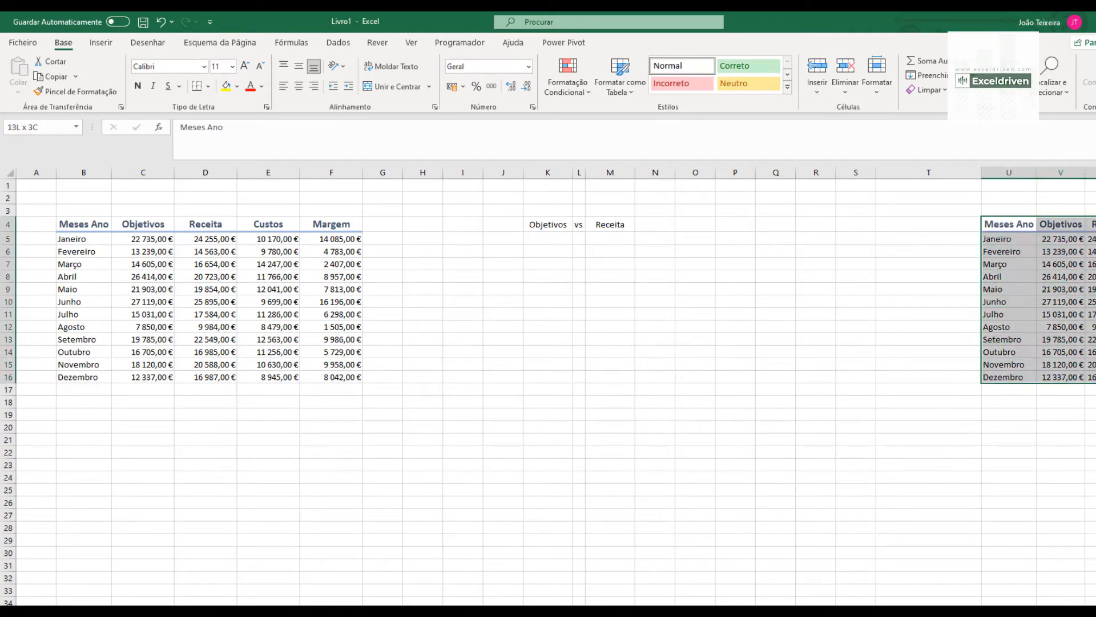
left_click(107, 45)
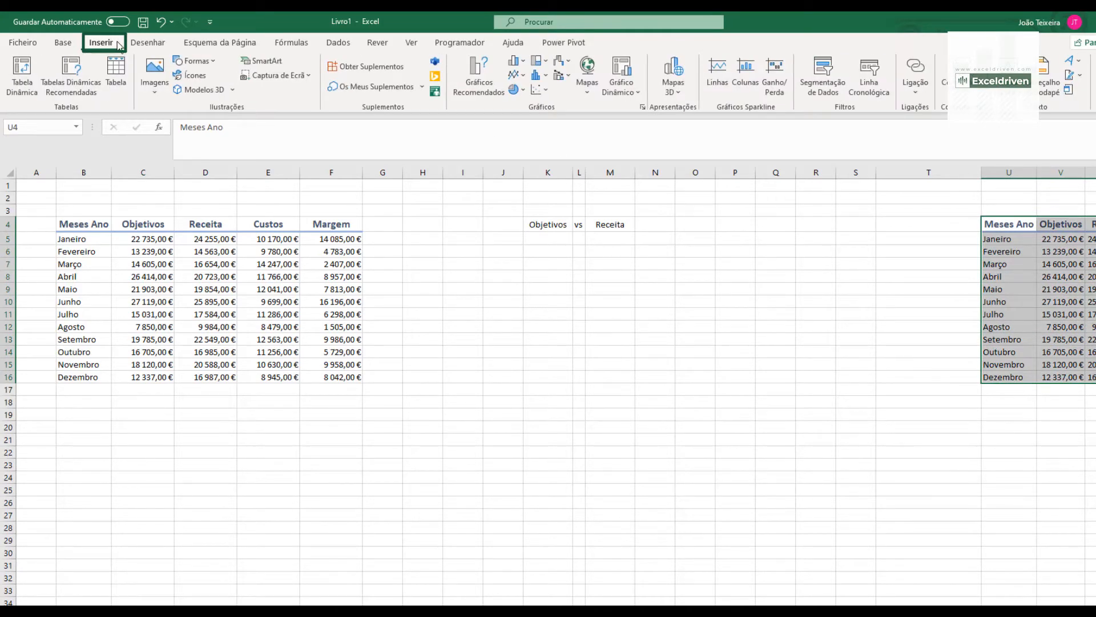
left_click(518, 62)
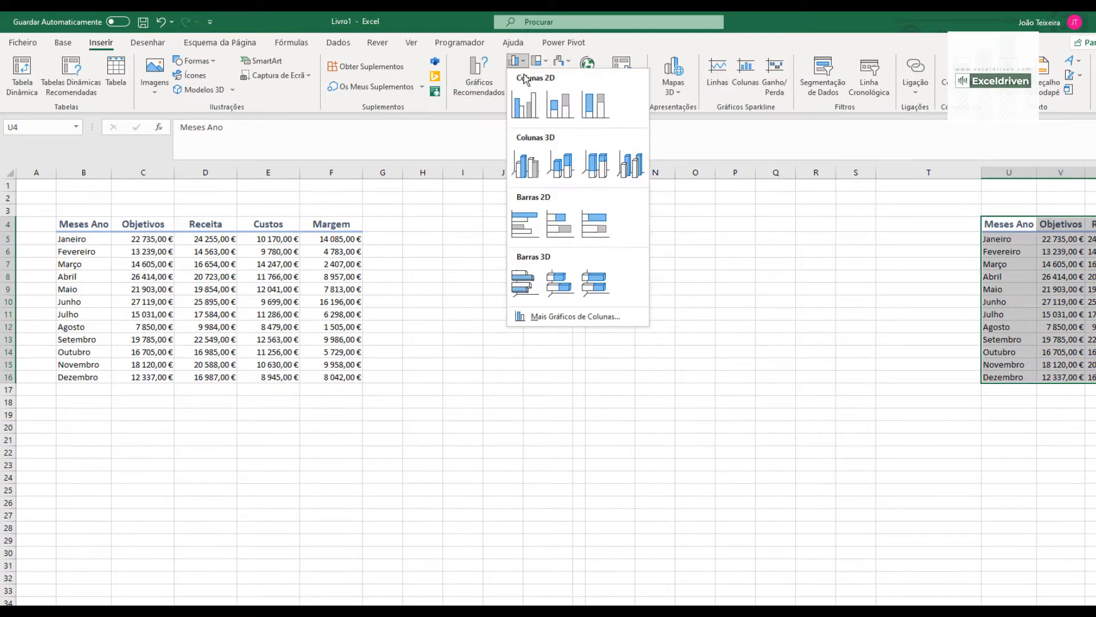
left_click(524, 104)
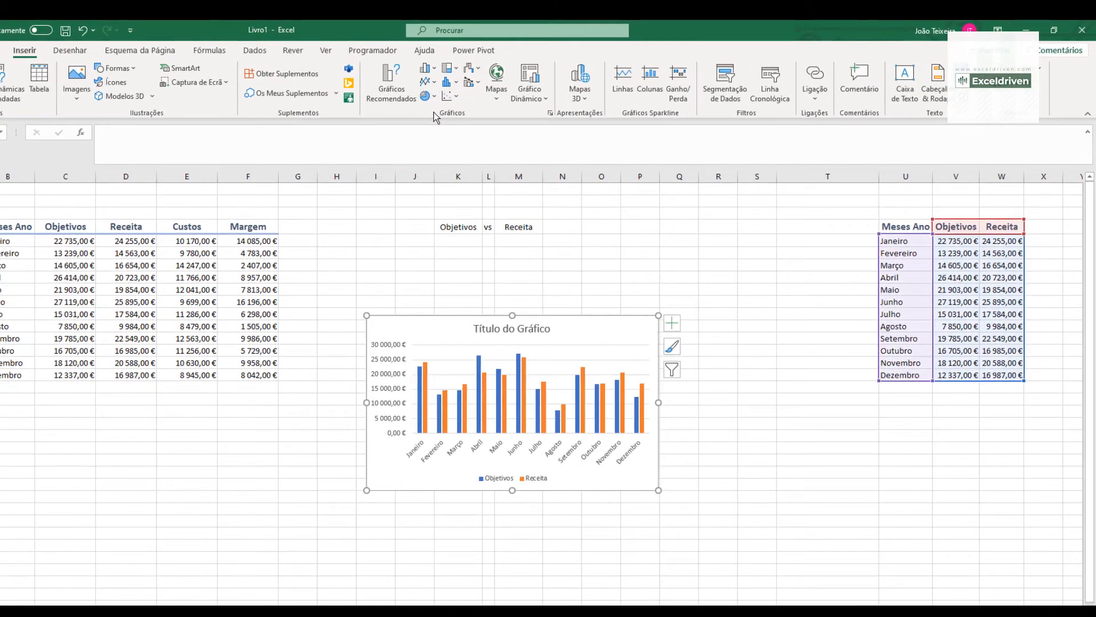
- Move the chart directly below the Objetivos vs Receita heading and resize it, snapped to the cell grid, to cover H5:P19
left_click_drag(395, 321, 344, 238)
key("alt")
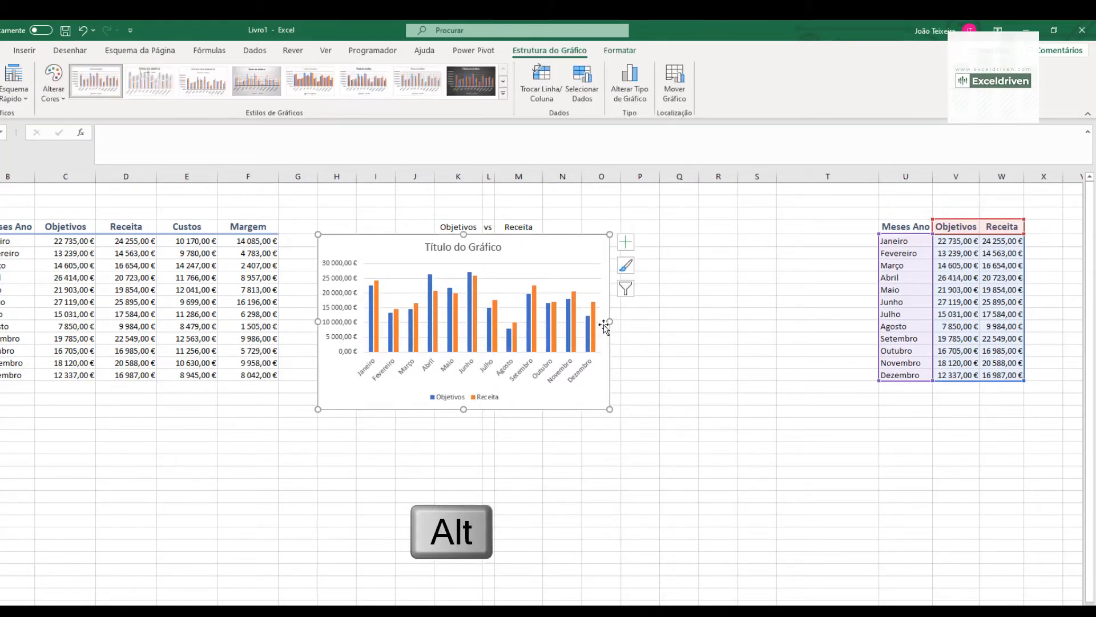
left_click_drag(610, 322, 659, 322)
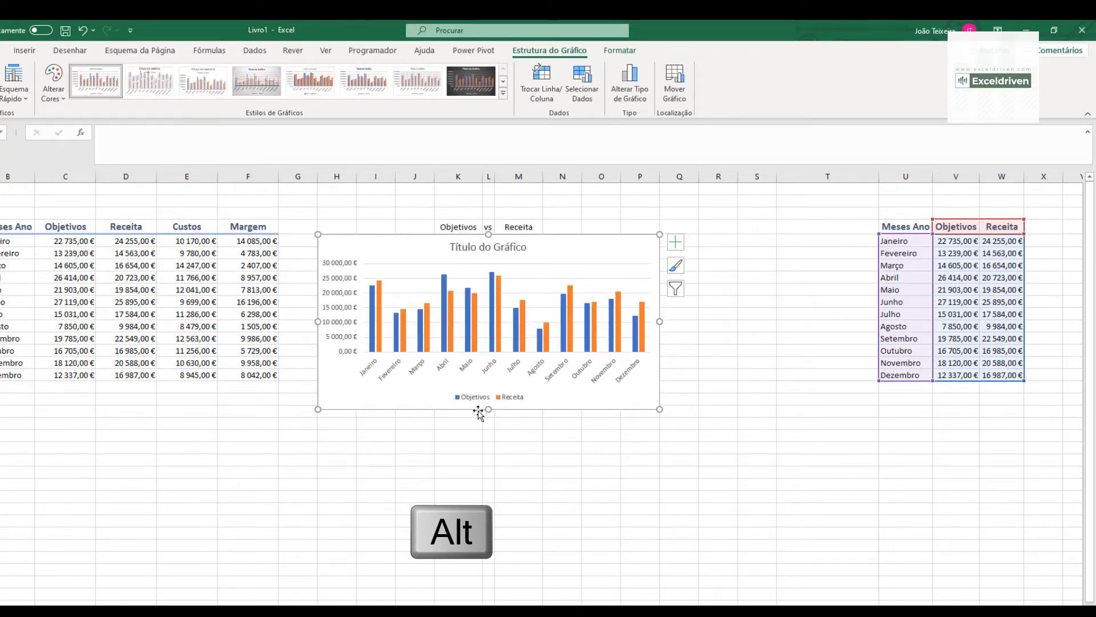
left_click_drag(488, 409, 489, 417)
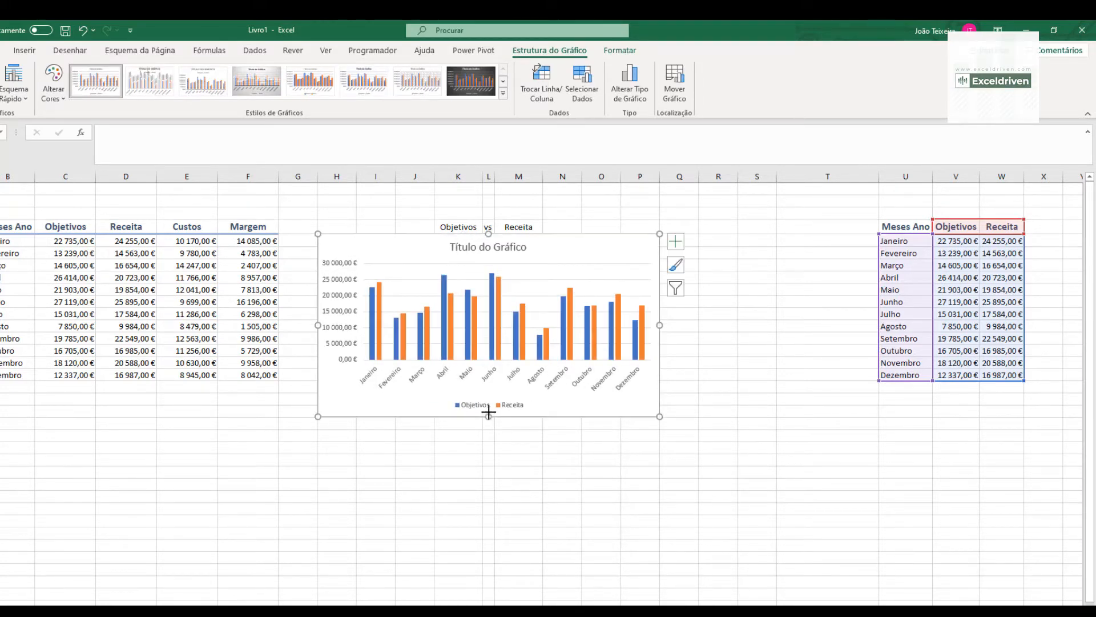
left_click(740, 421)
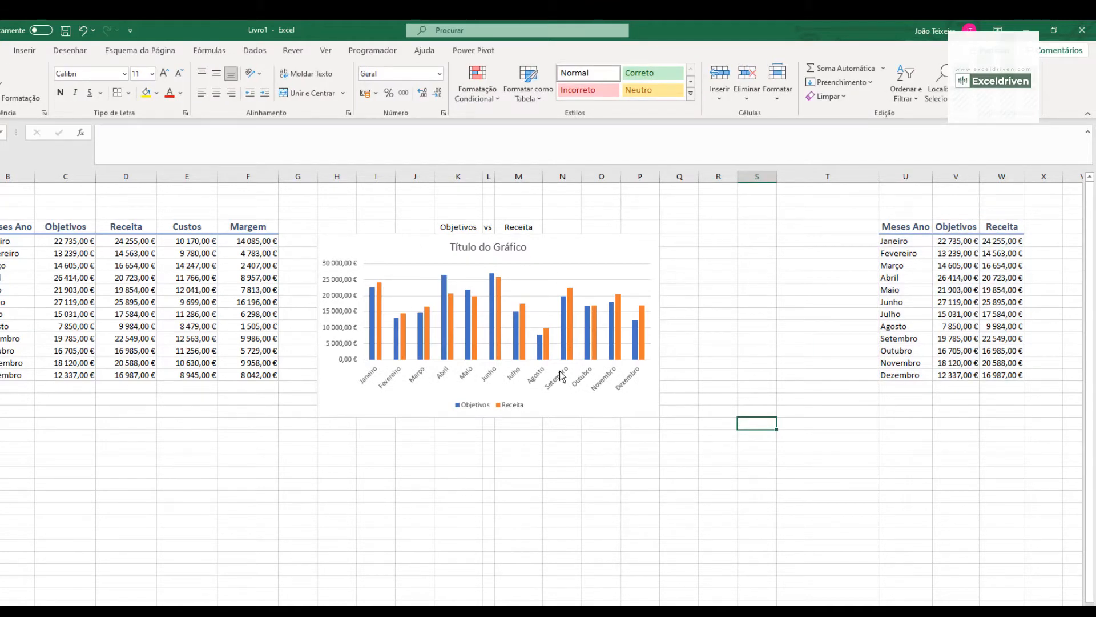
- Delete the chart title, and select the K4:M4 heading above the chart
left_click(463, 252)
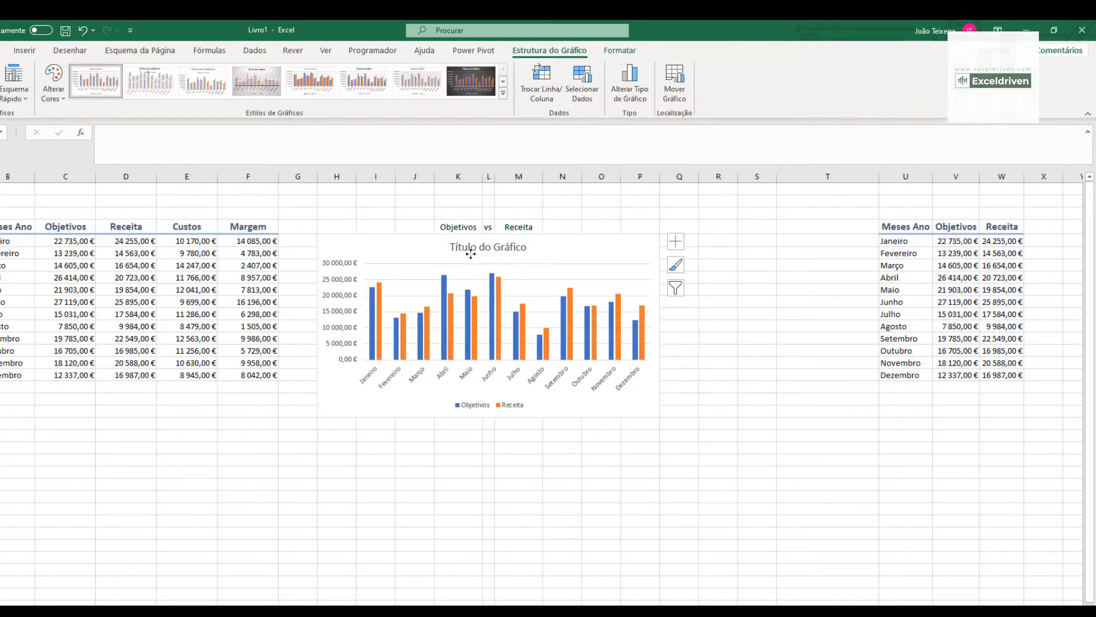
key("Delete")
left_click_drag(453, 228, 513, 227)
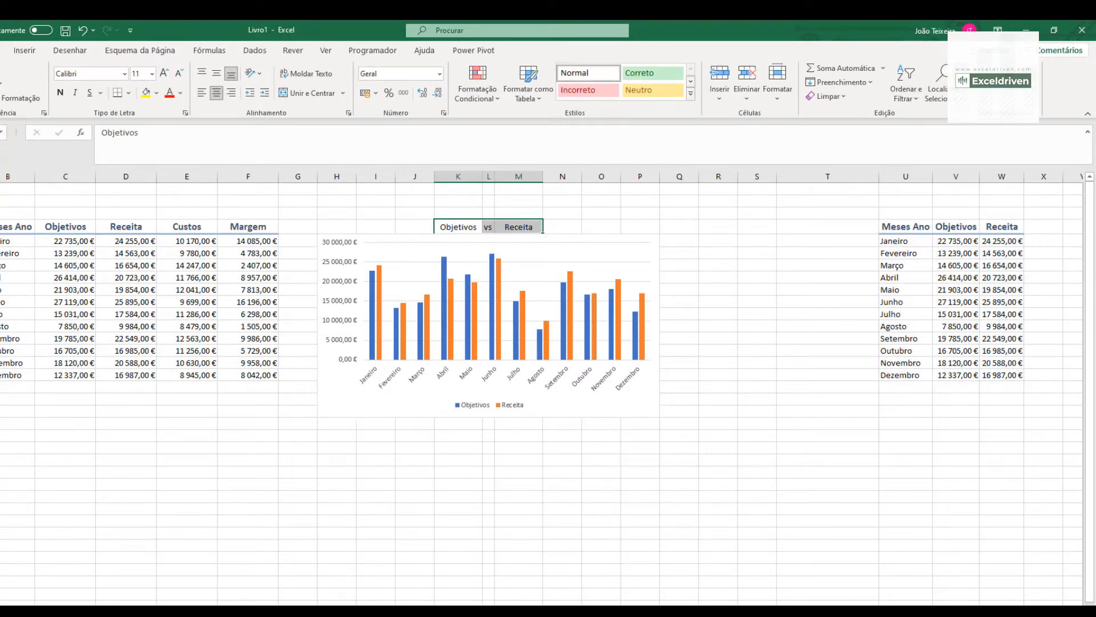
- Nudge the chart down slightly to leave a small gap below the row 4 heading
left_click(0, 241)
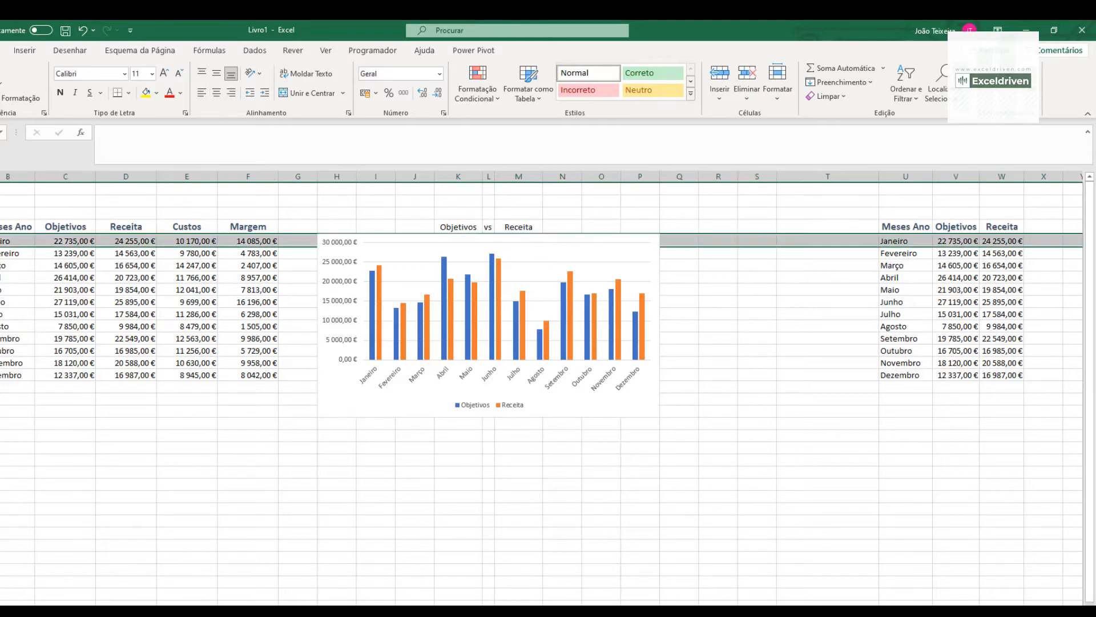
left_click(389, 240)
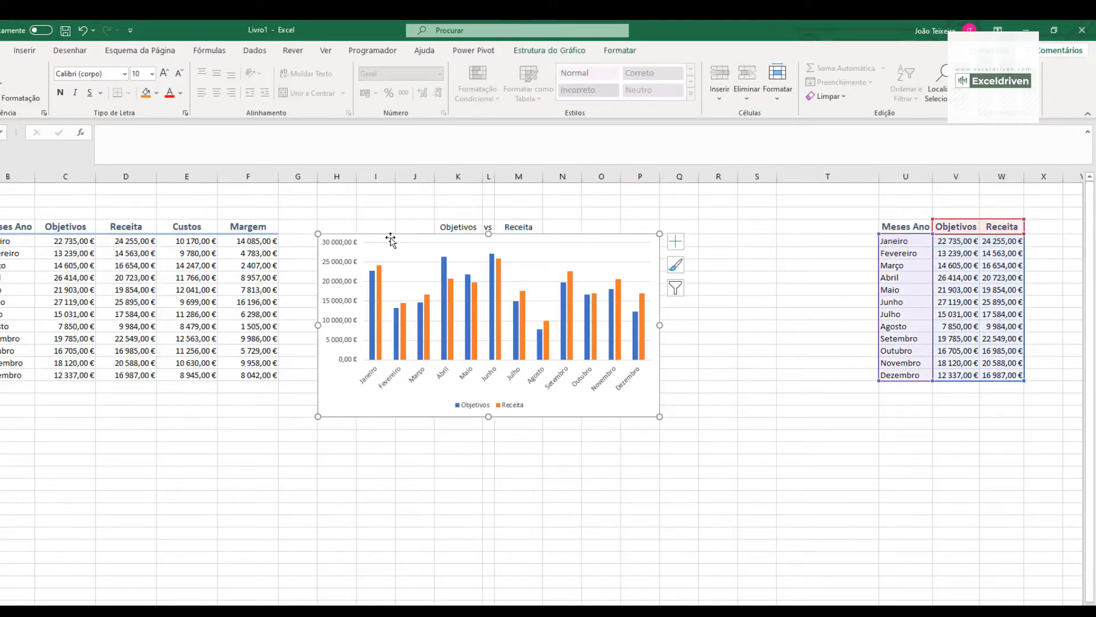
key("Down")
key("Down")
key("Down")
key("Down")
key("Down")
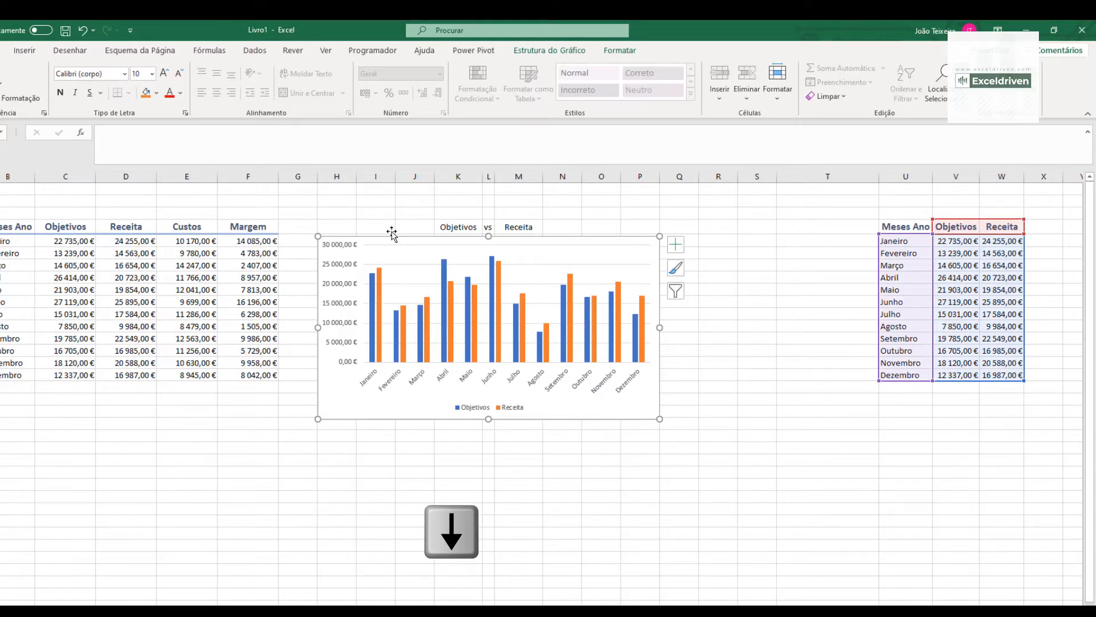
left_click(809, 347)
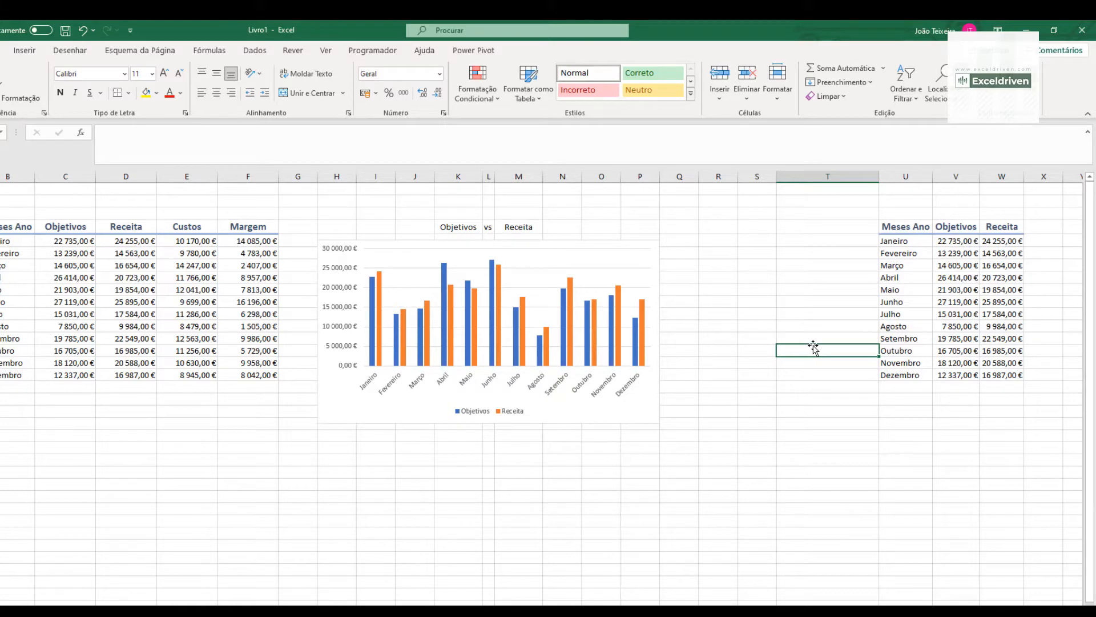
- Switch the M4 drop-down to Custos to test that the chart updates
left_click(528, 227)
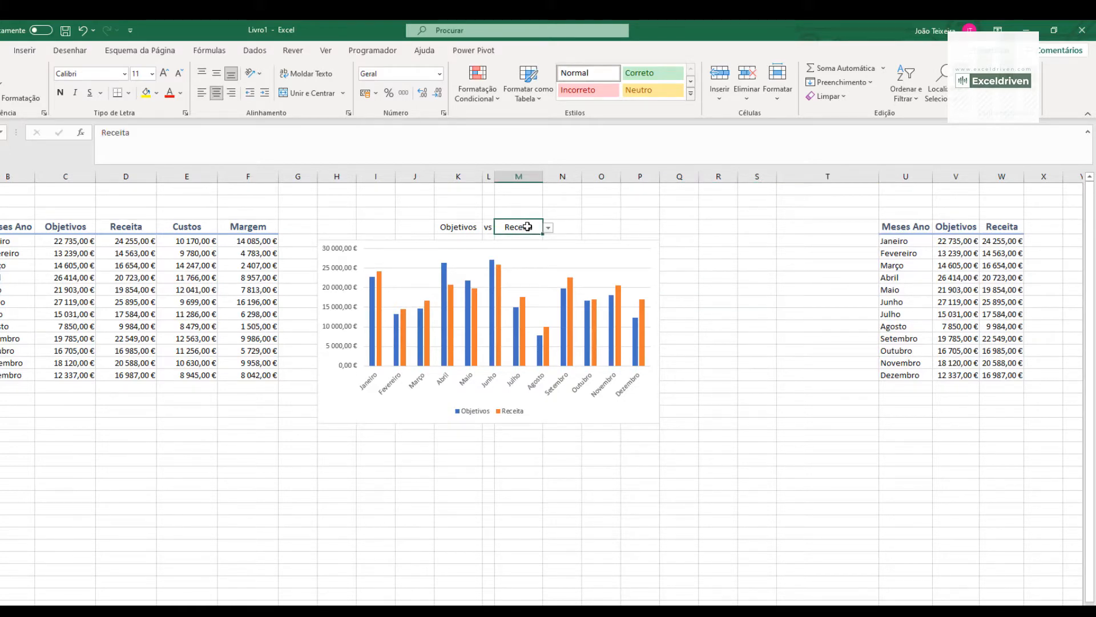
left_click(548, 227)
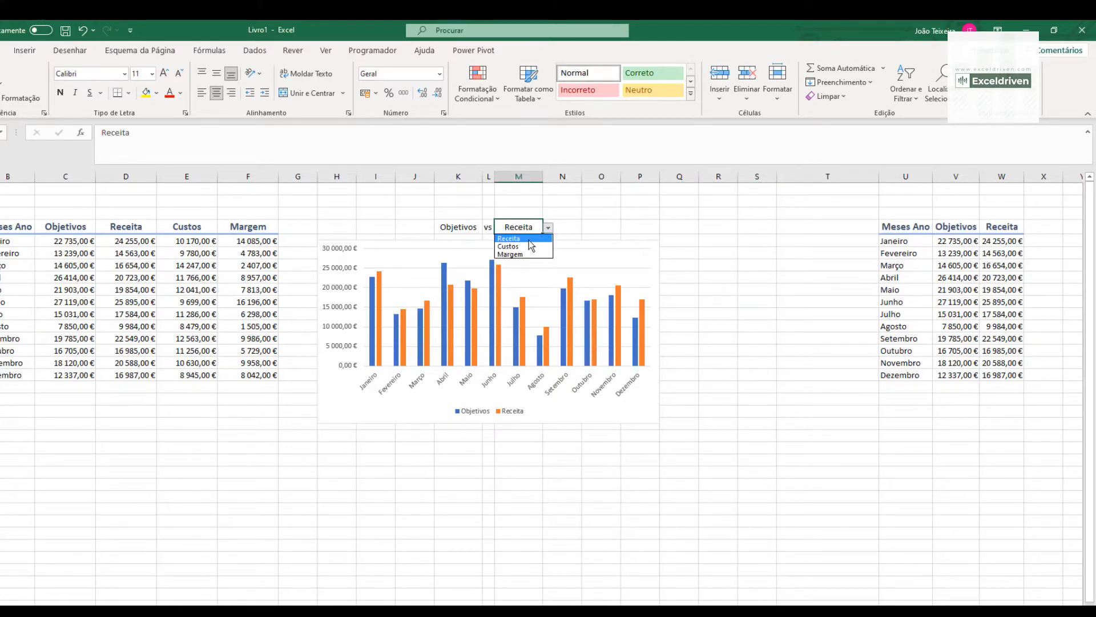
left_click(523, 246)
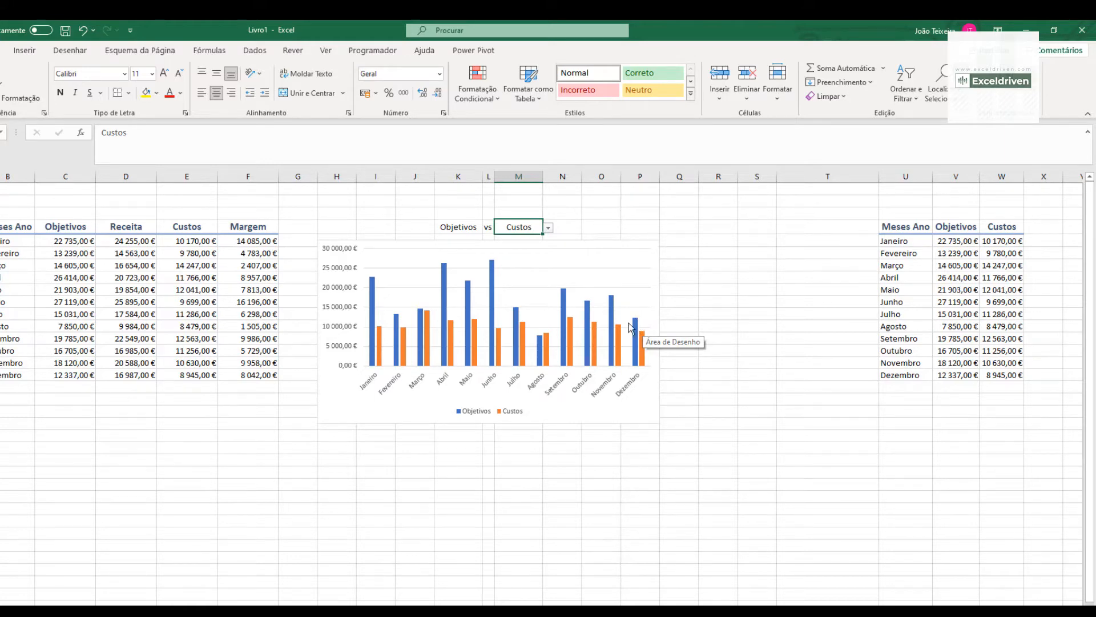
- Change the chart type of the Custos series to Linhas, keeping Objetivos as clustered columns
left_click(525, 334)
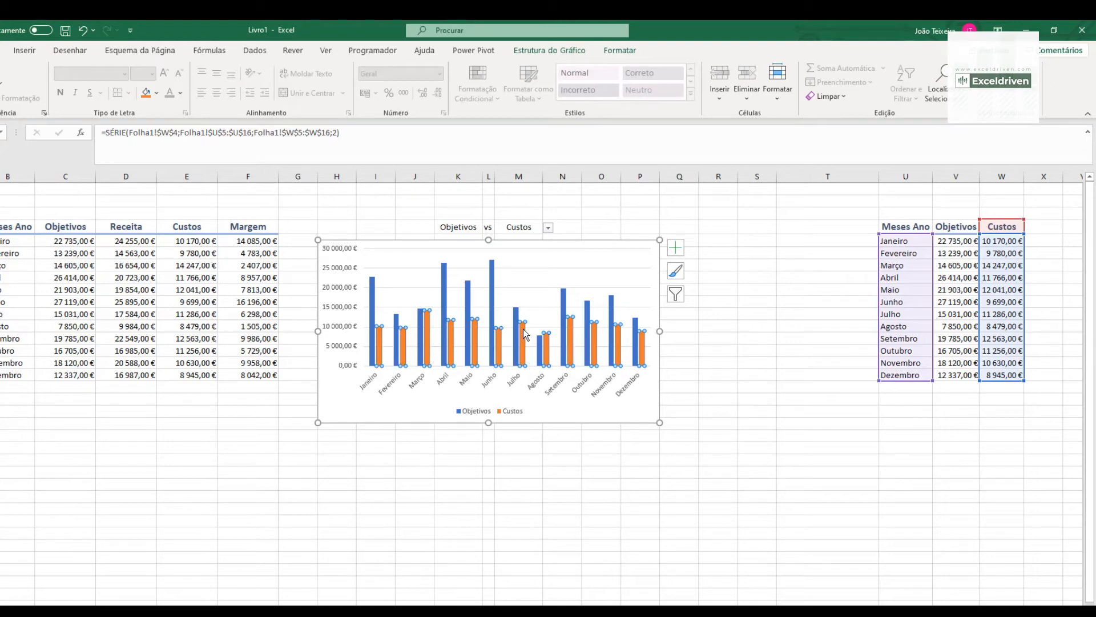
right_click(525, 334)
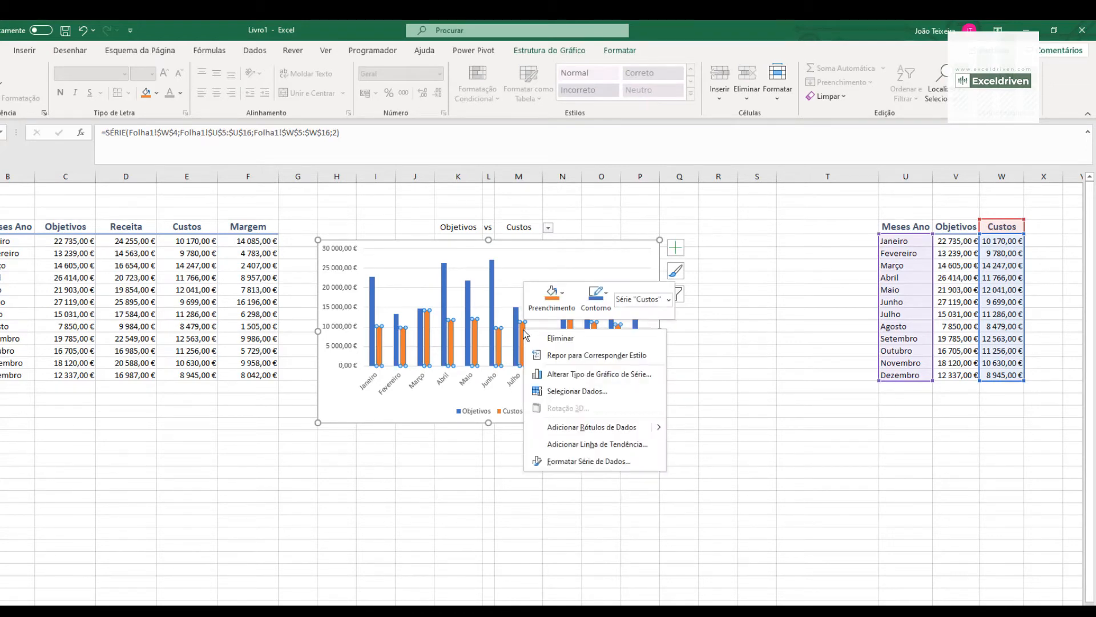
left_click(580, 375)
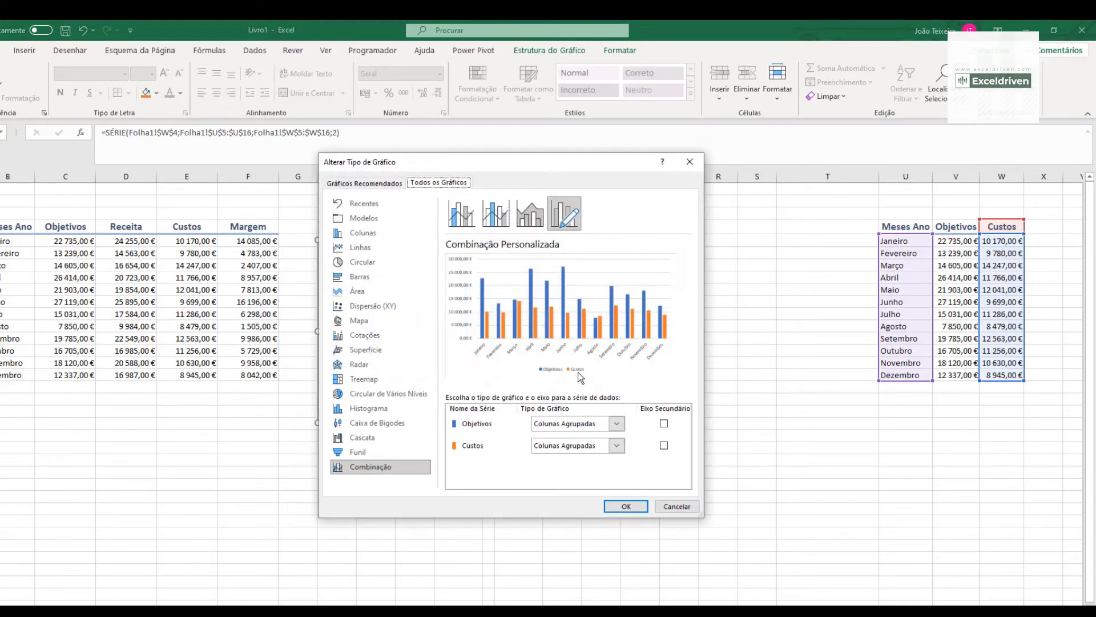
left_click_drag(541, 164, 622, 146)
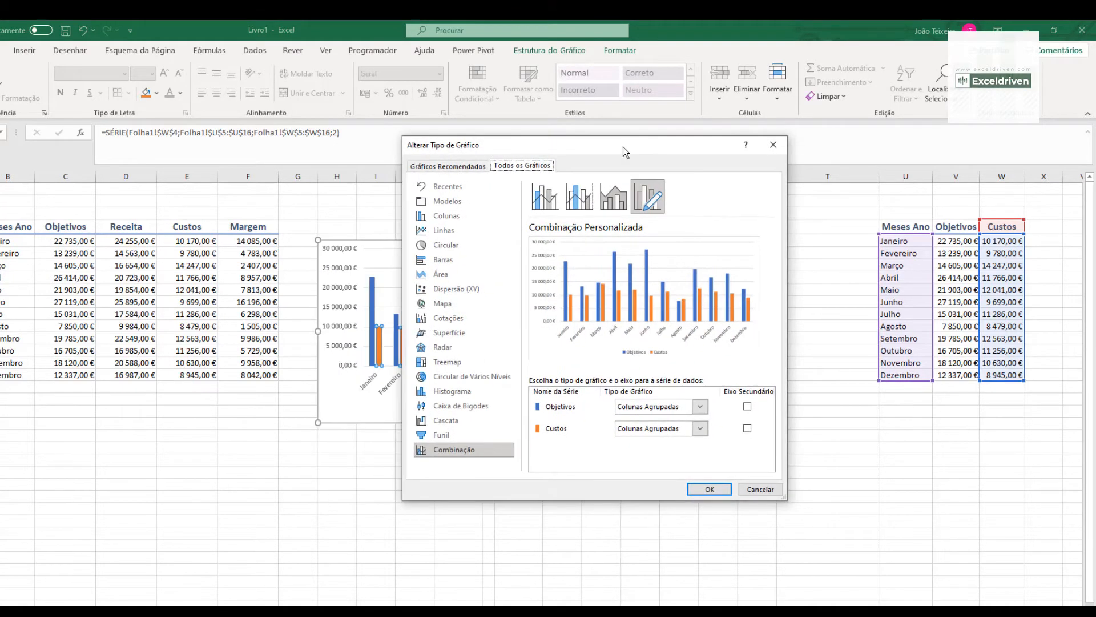
left_click(697, 429)
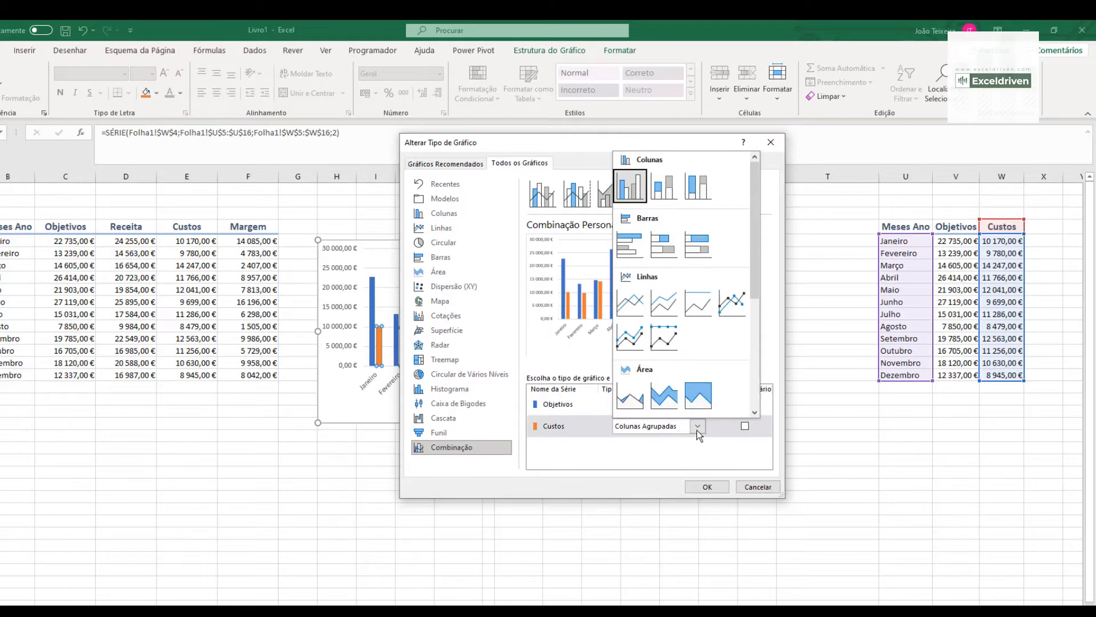
left_click(632, 311)
left_click(701, 486)
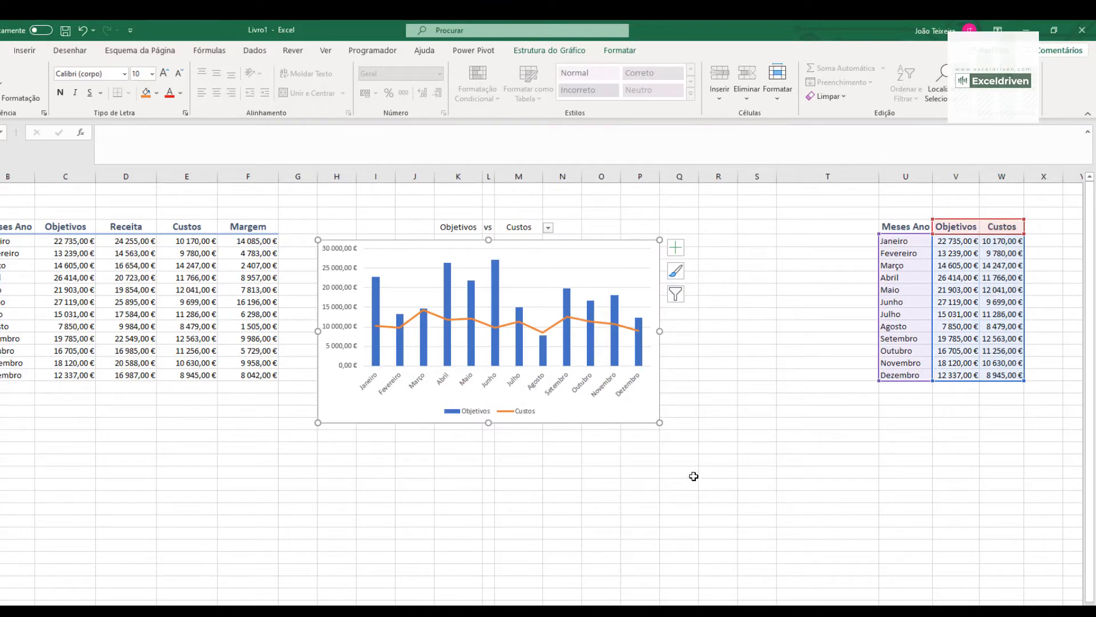
- Widen the Objetivos columns in the chart by setting the series gap width to 100%
mouse_move(496, 278)
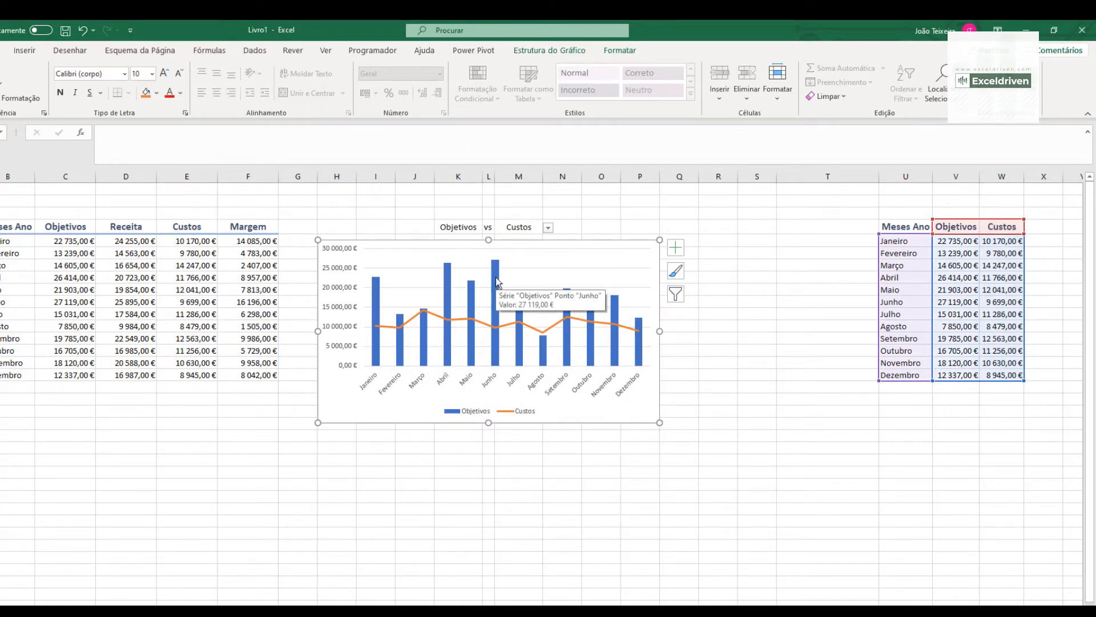
left_click(496, 279)
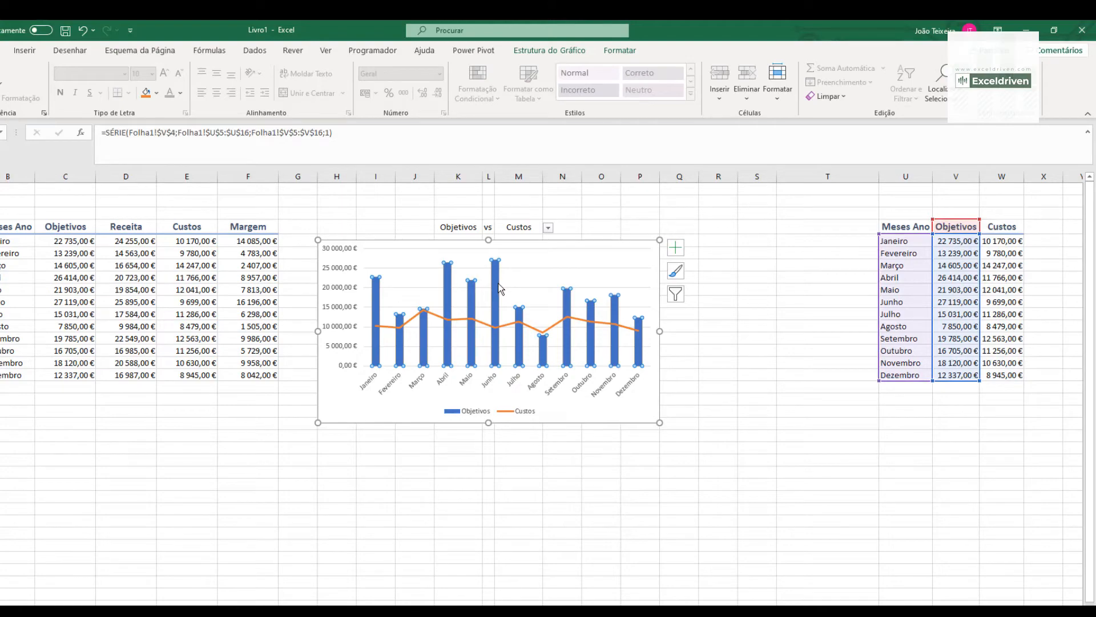
left_click(616, 54)
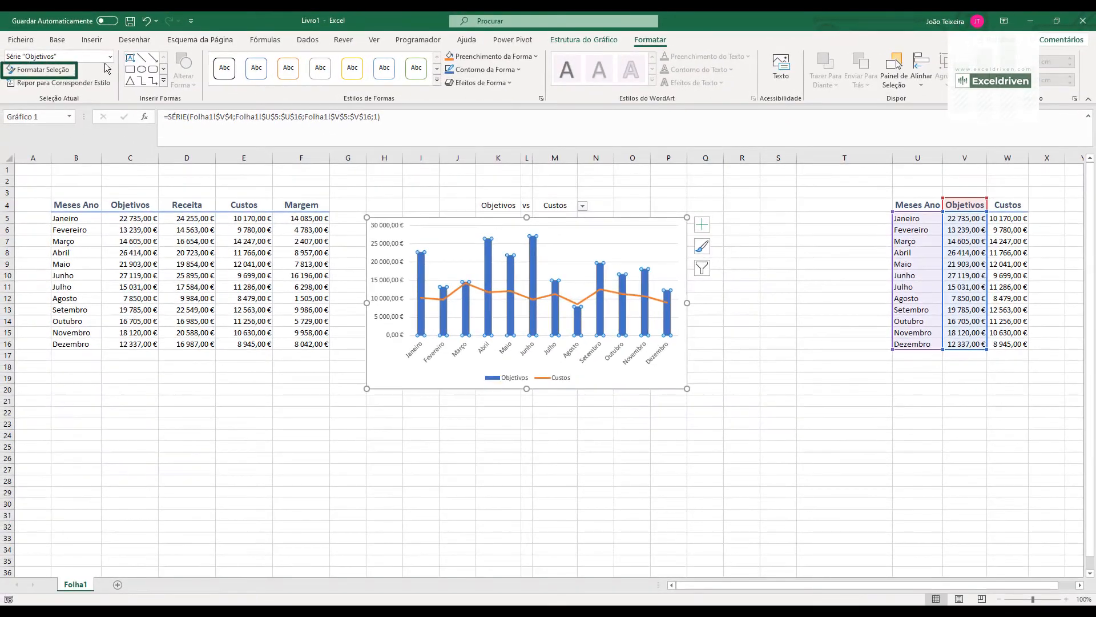
left_click(69, 72)
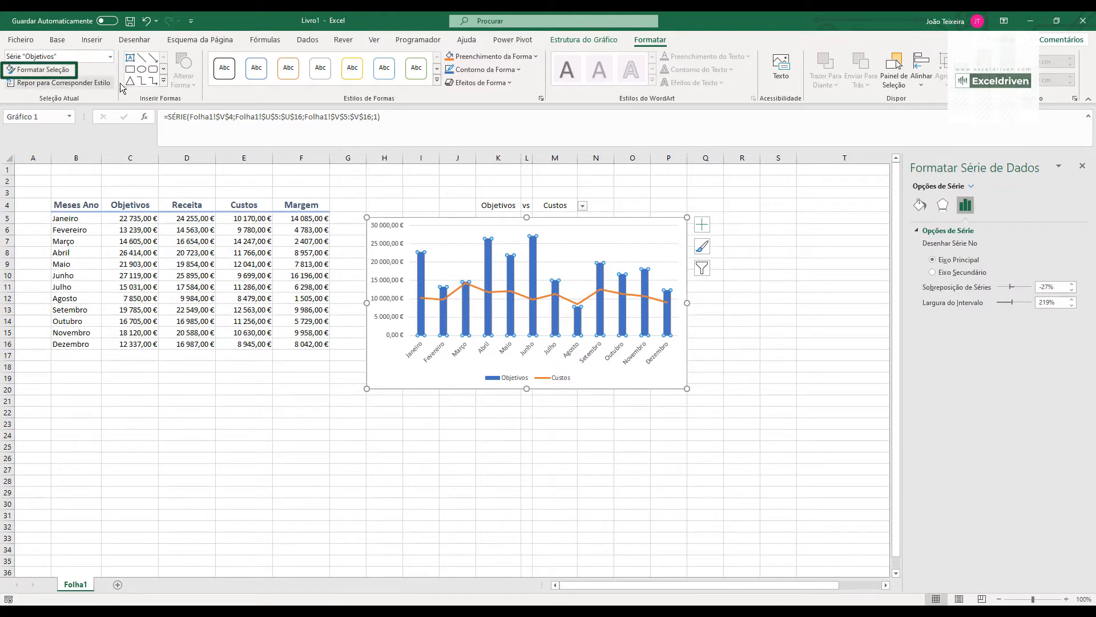
double_click(1057, 302)
type("150")
key("Return")
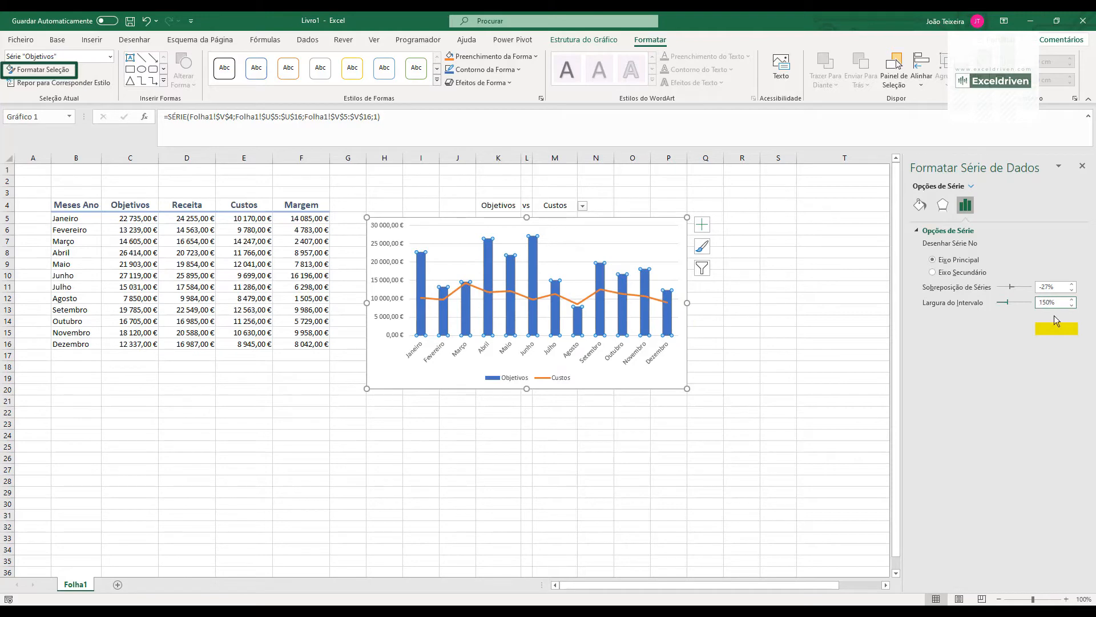
type("100")
key("Return")
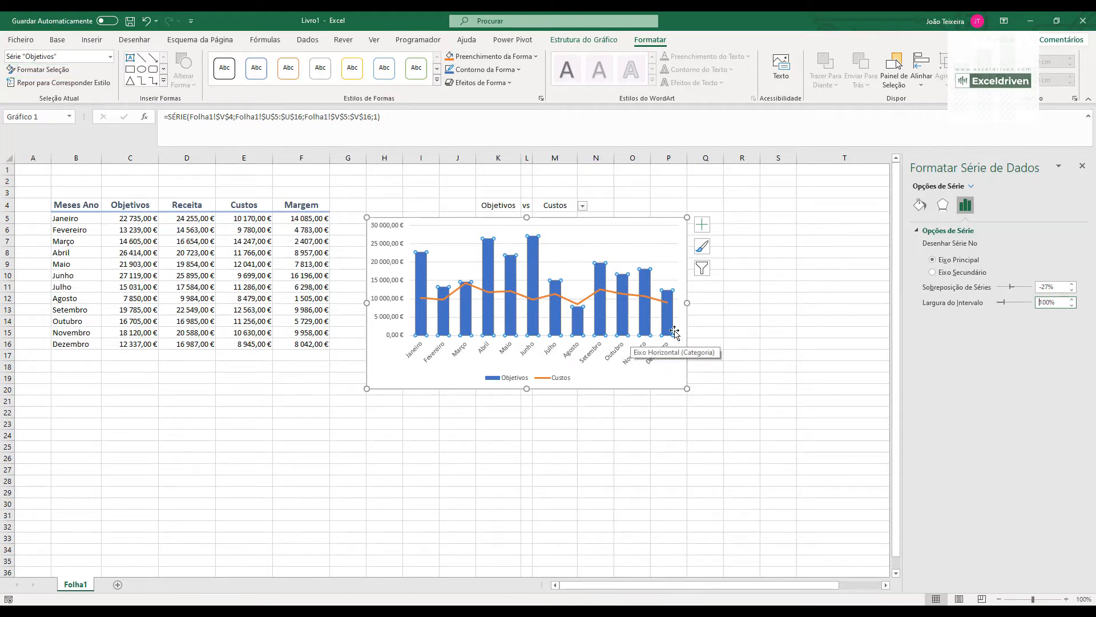
- Format the whole Custos series as a smoothed line with a width of 2,75 pt
left_click(593, 296)
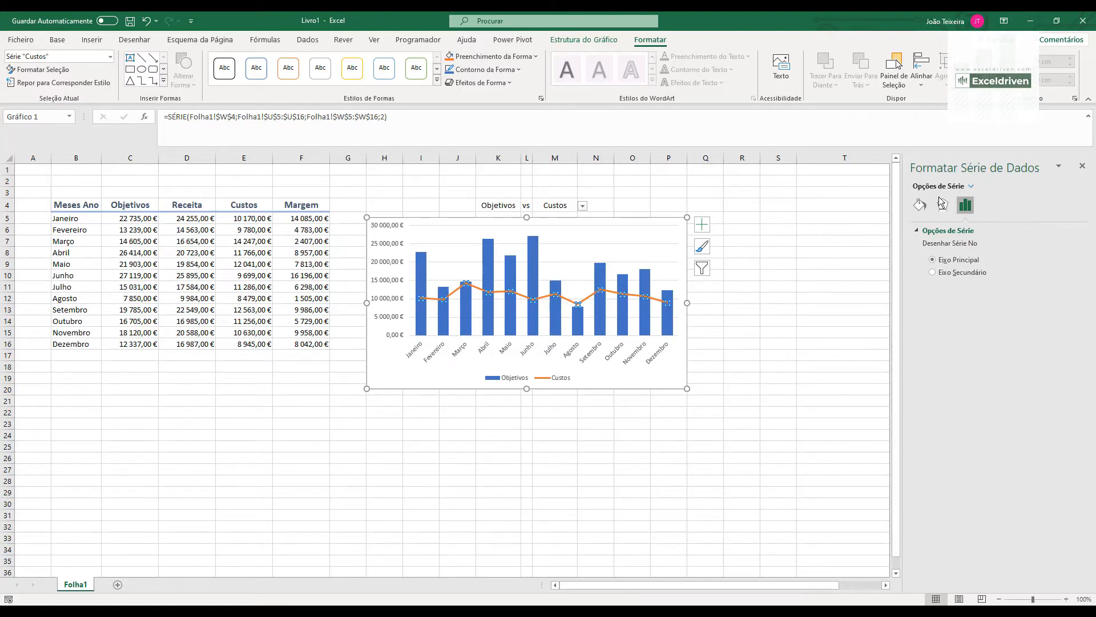
left_click(565, 299)
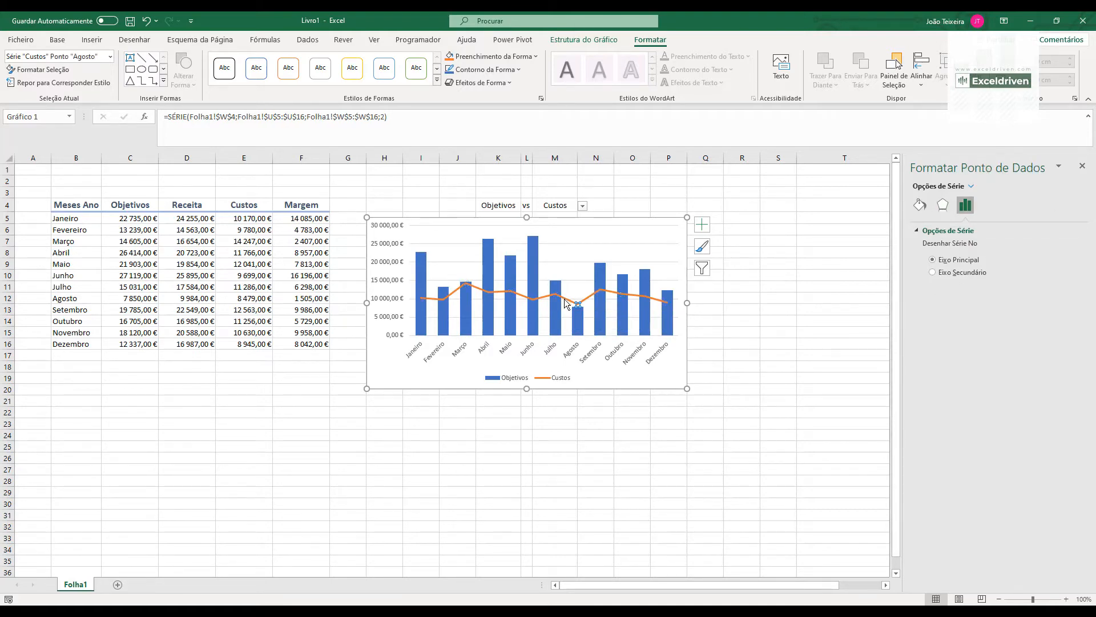
left_click(677, 370)
left_click(595, 298)
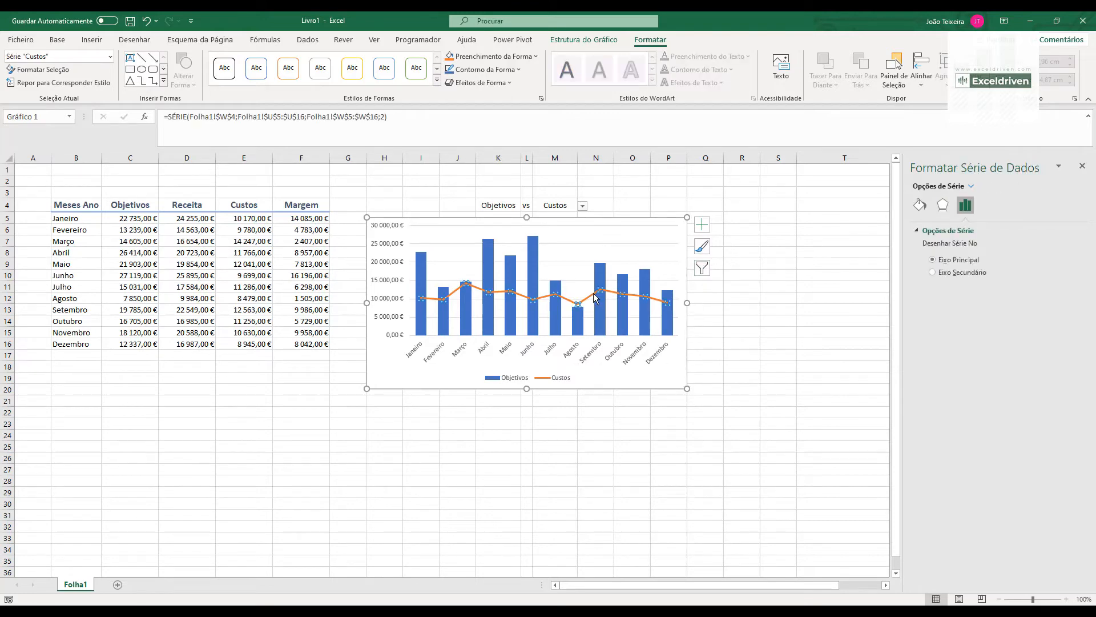
left_click(922, 209)
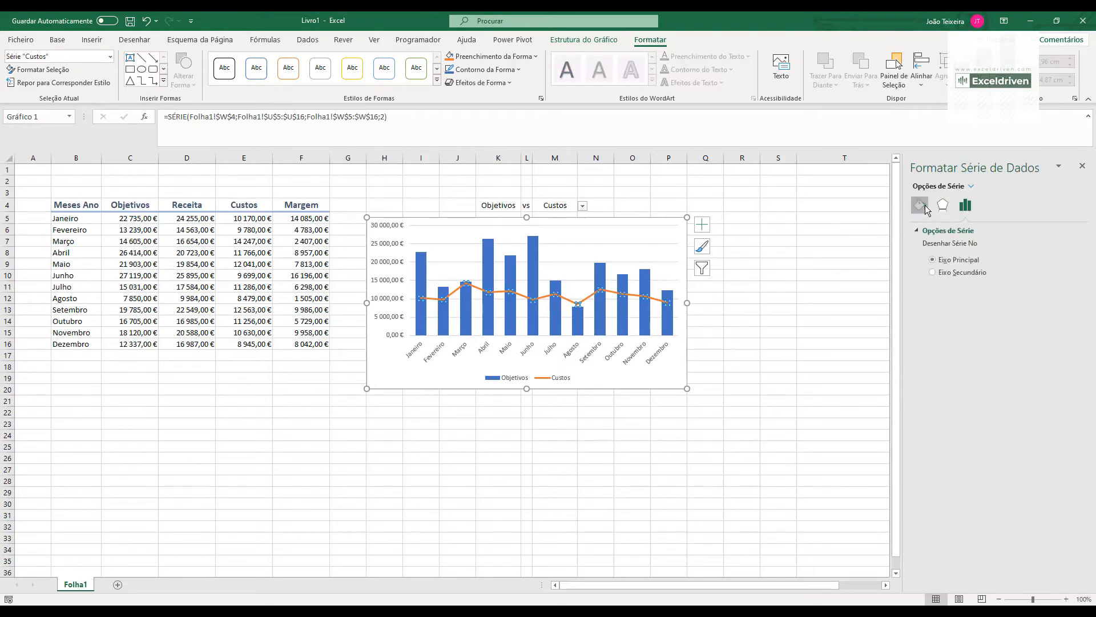
left_click(932, 512)
left_click(1072, 352)
left_click(1072, 351)
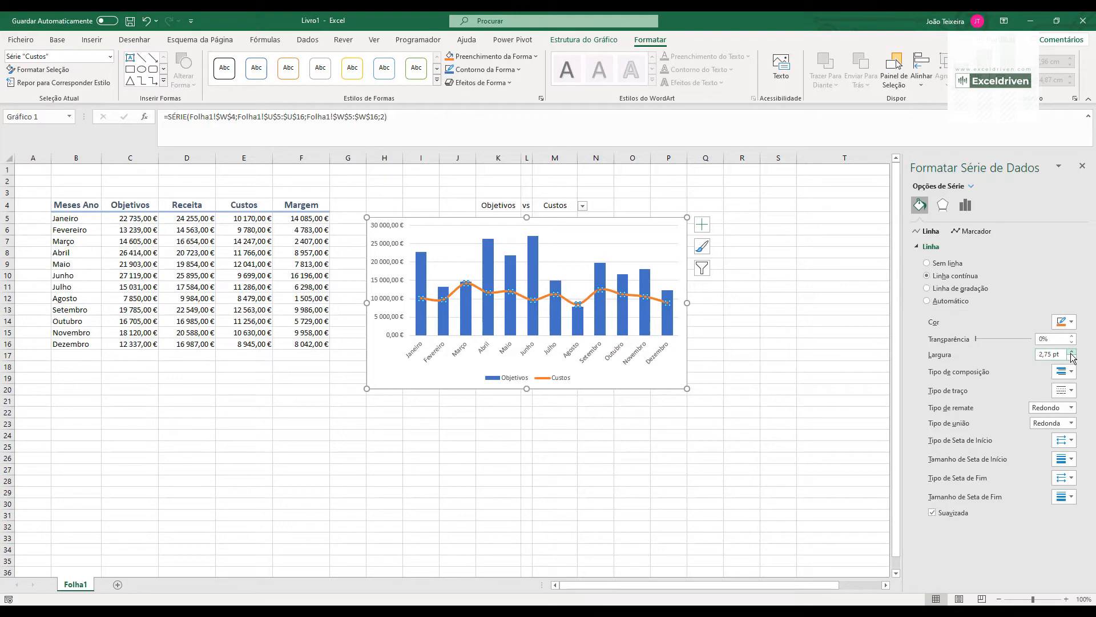
- Recolour the Custos line with the gold theme colour and close the series formatting options
left_click(1072, 323)
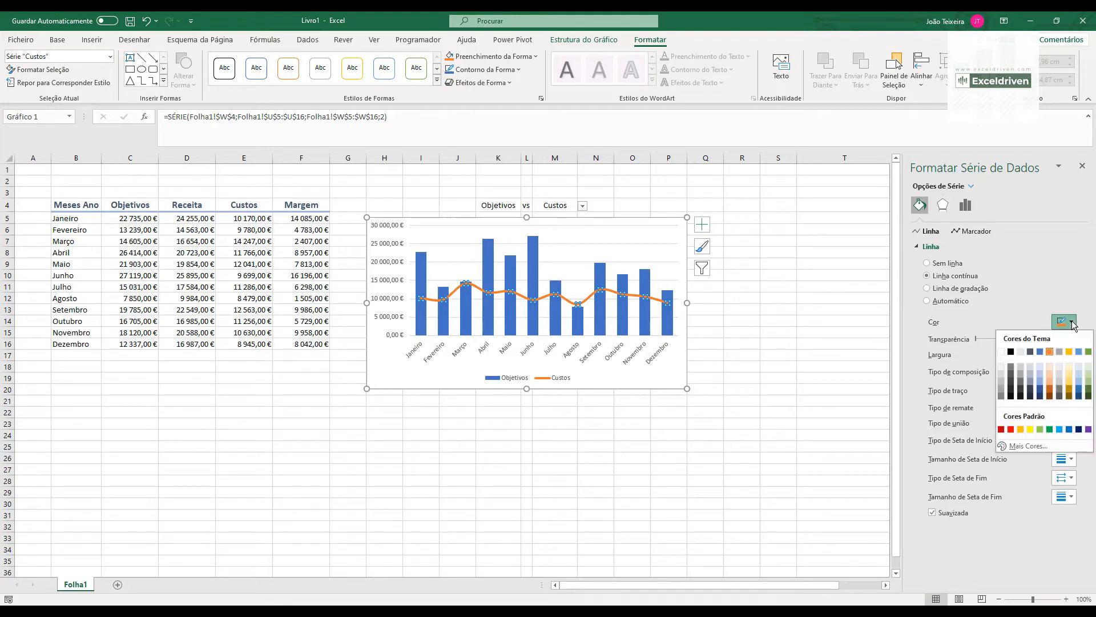
left_click(1069, 352)
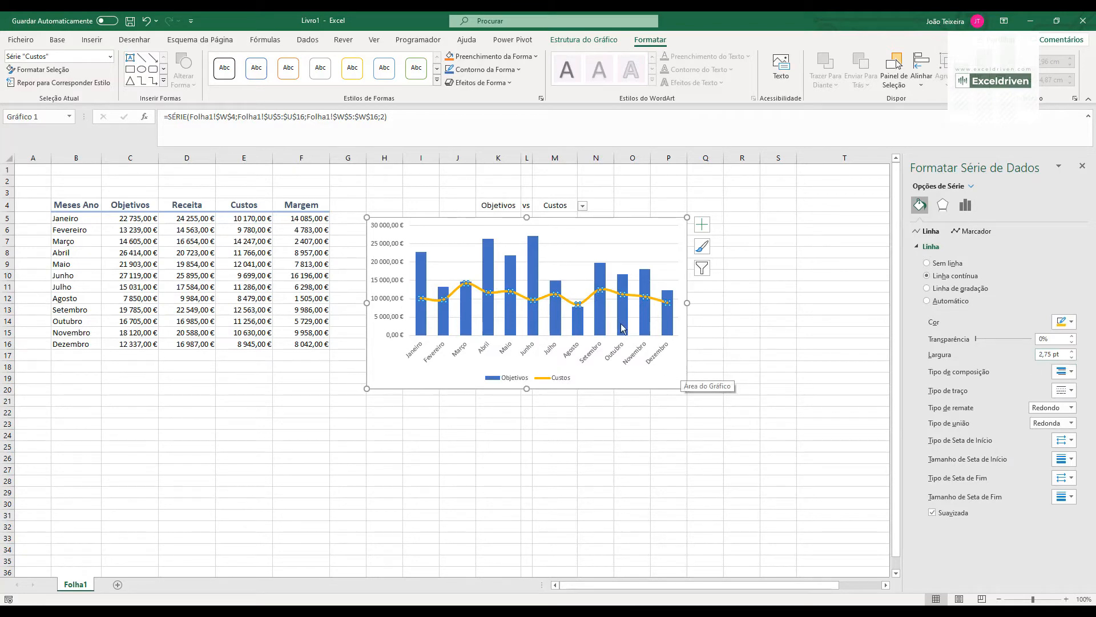
mouse_move(602, 280)
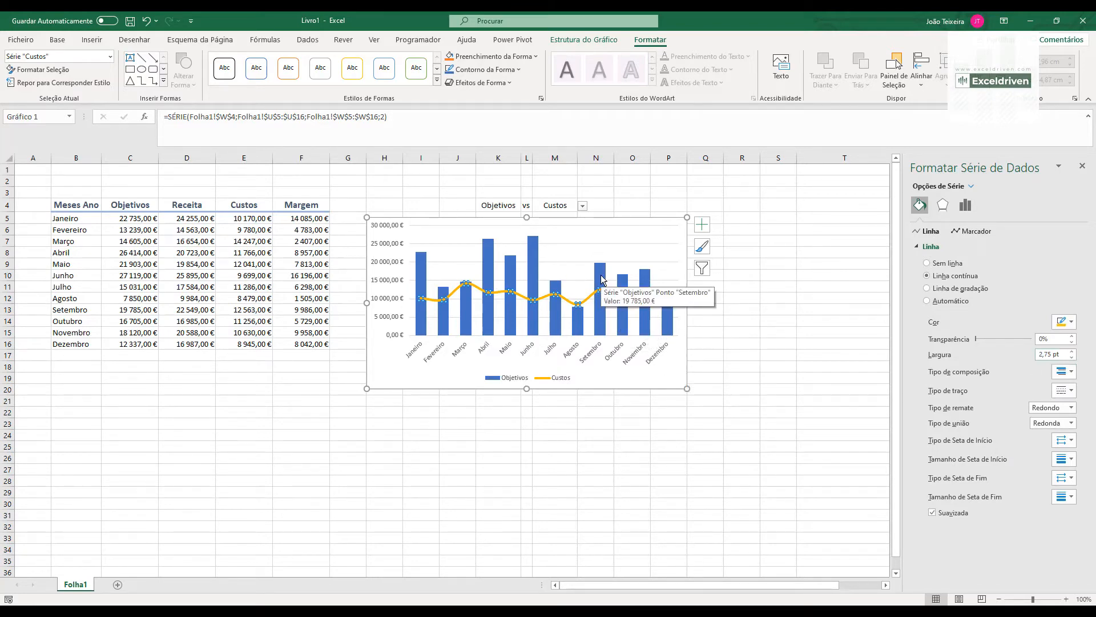
left_click(1082, 167)
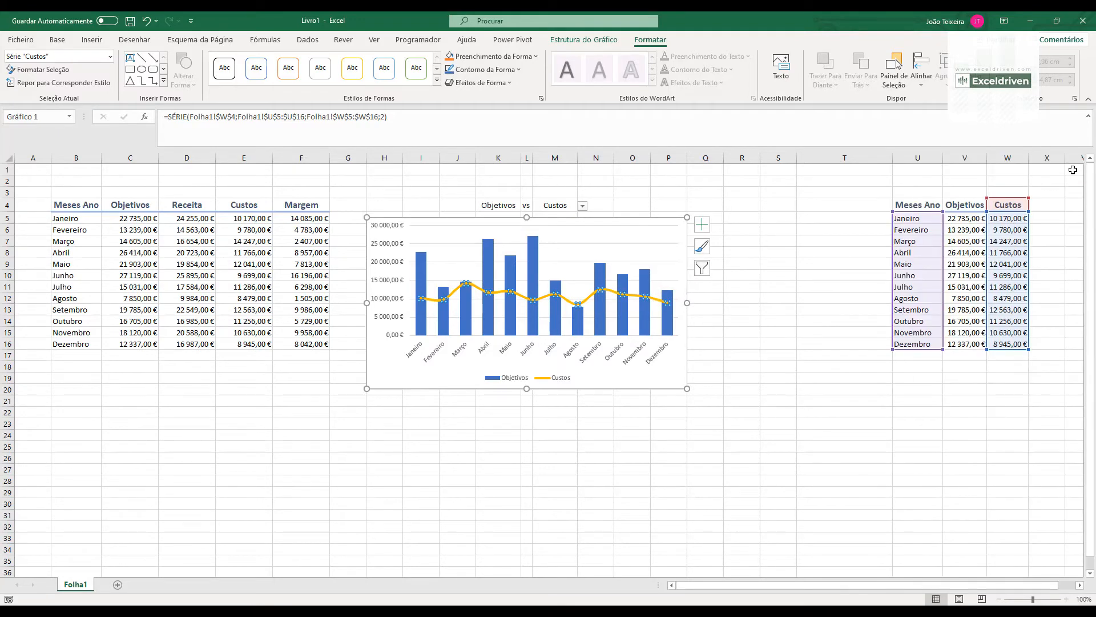
- Remove the outline from the chart area and deselect the chart
left_click(674, 220)
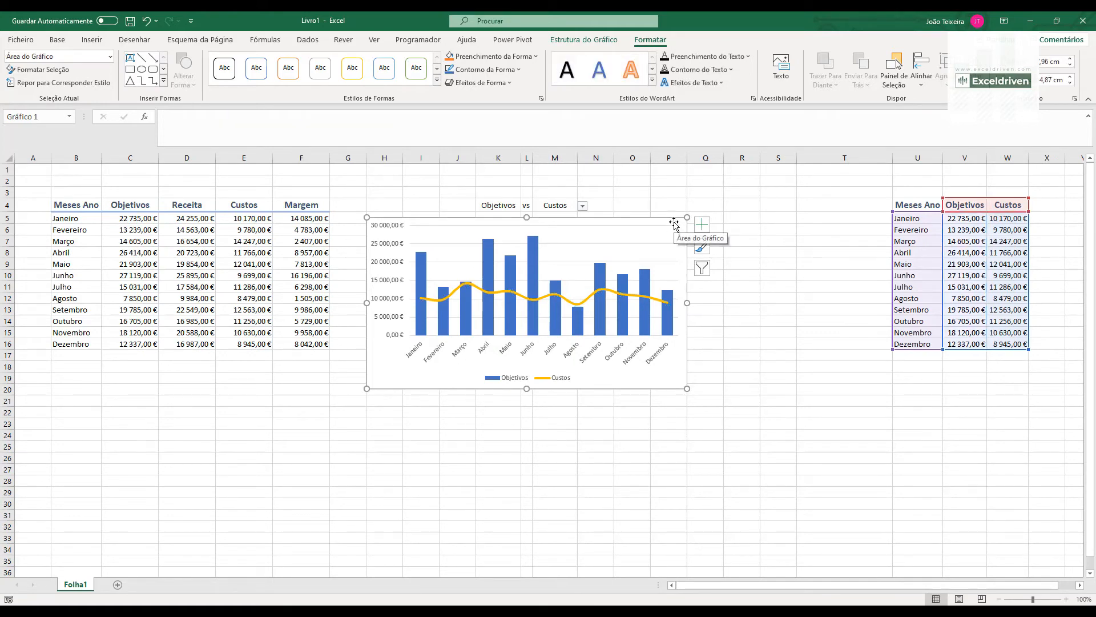
left_click(522, 71)
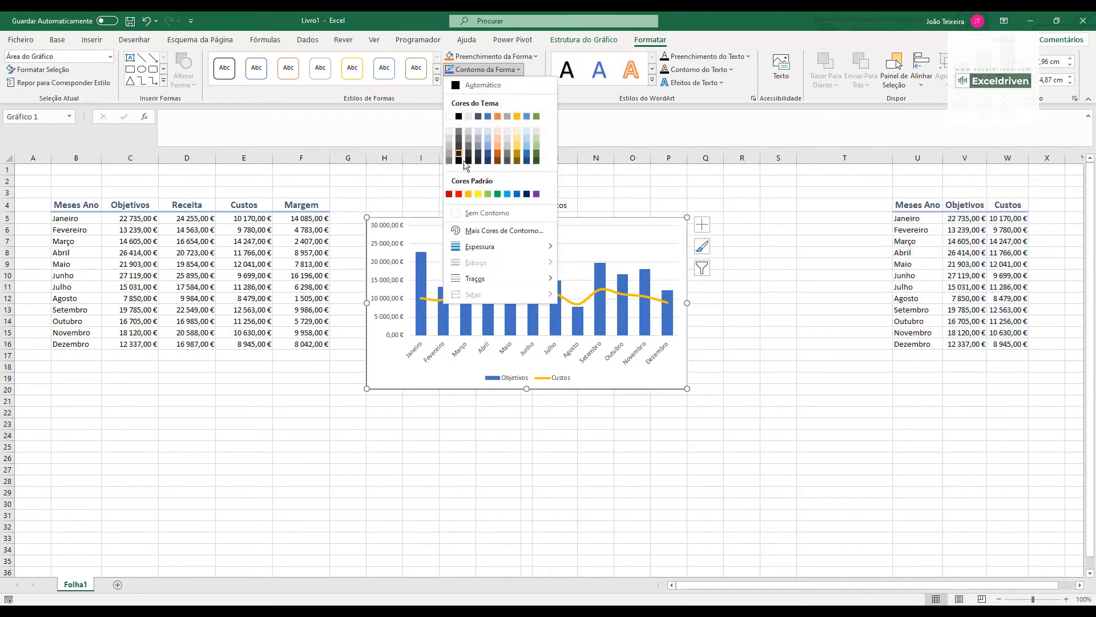
left_click(475, 210)
left_click(733, 410)
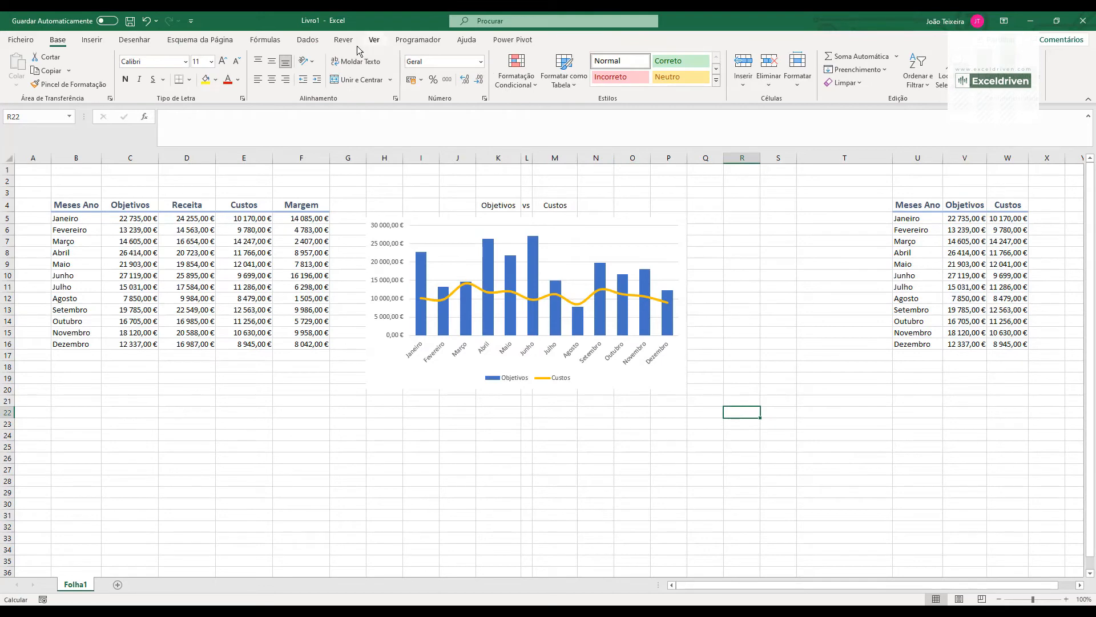
- Hide the worksheet gridlines on Folha1
left_click(373, 40)
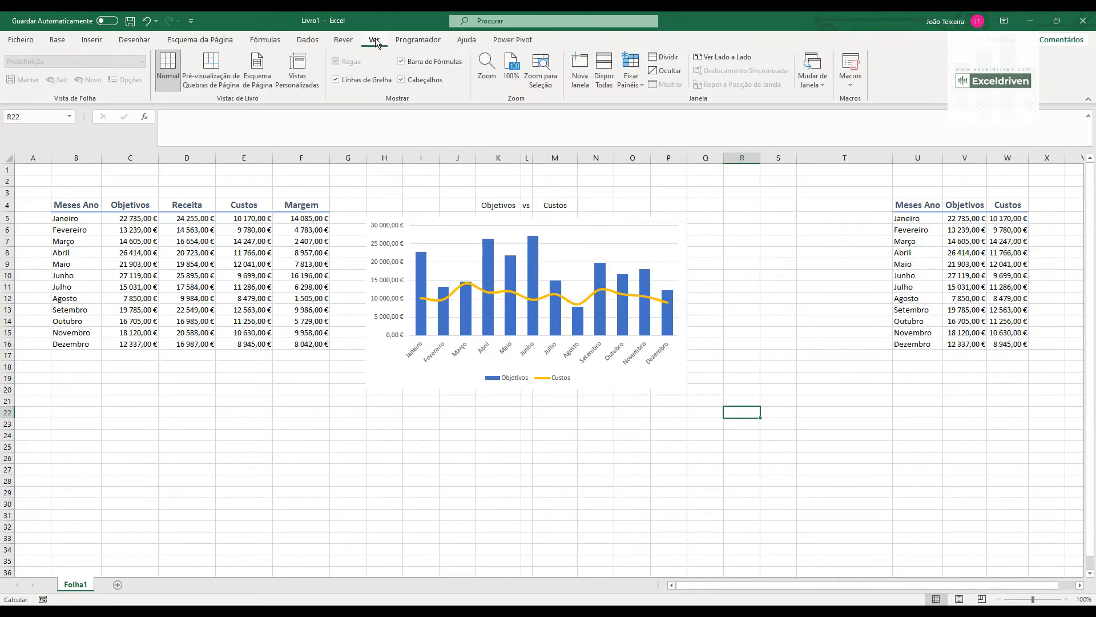
left_click(336, 80)
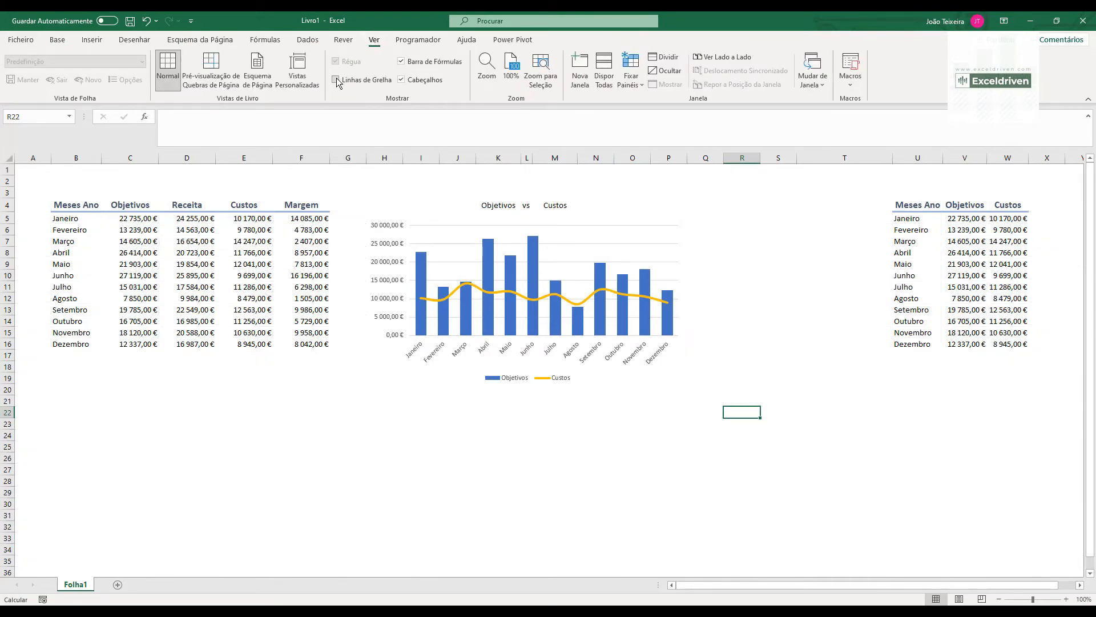
left_click(811, 334)
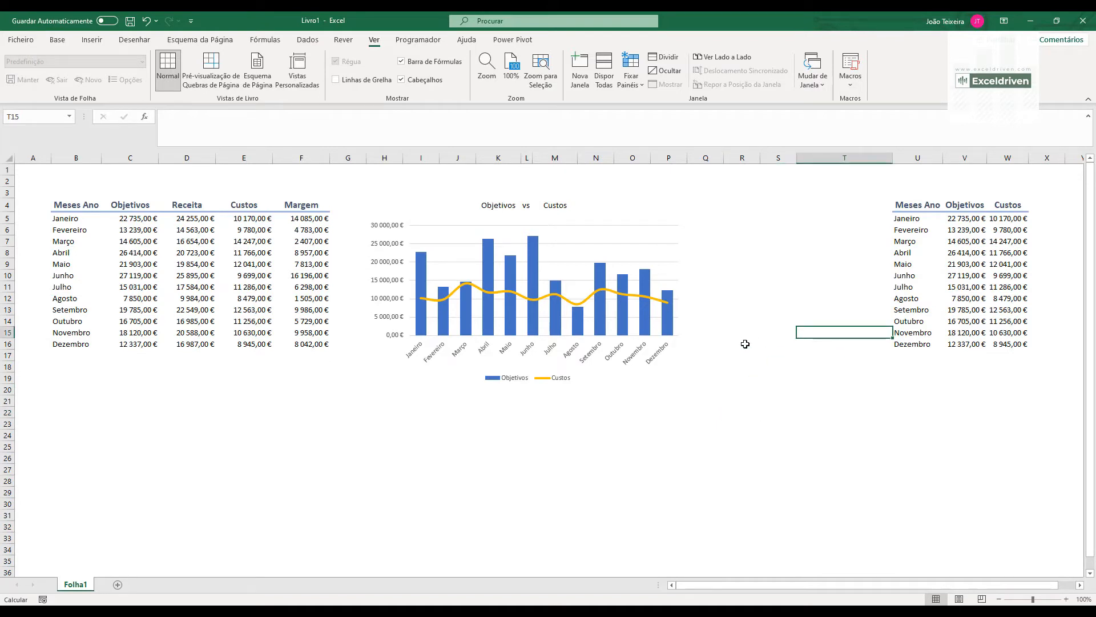
- Fill the drop-down cell M4 with the lightest blue theme shade
left_click(496, 205)
left_click(525, 206)
left_click(552, 206)
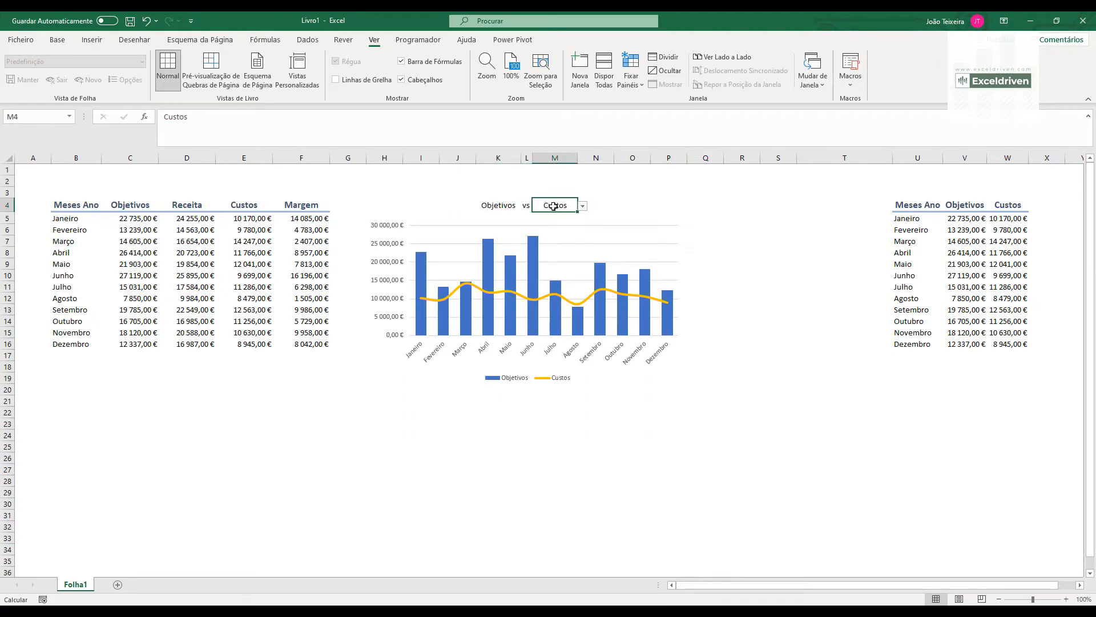
left_click(58, 41)
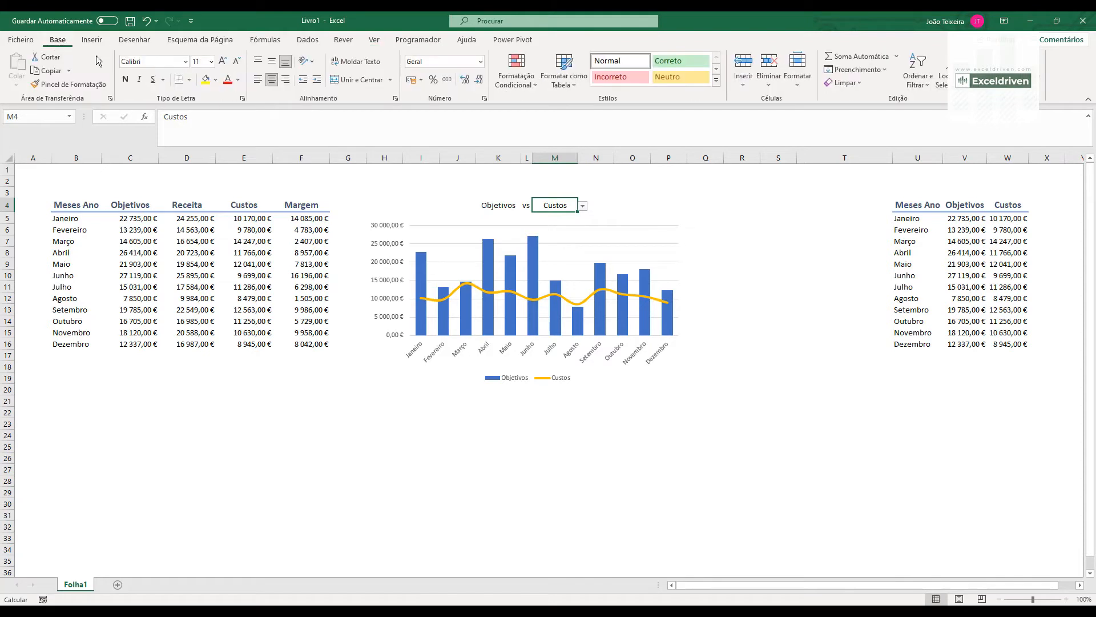
left_click(217, 80)
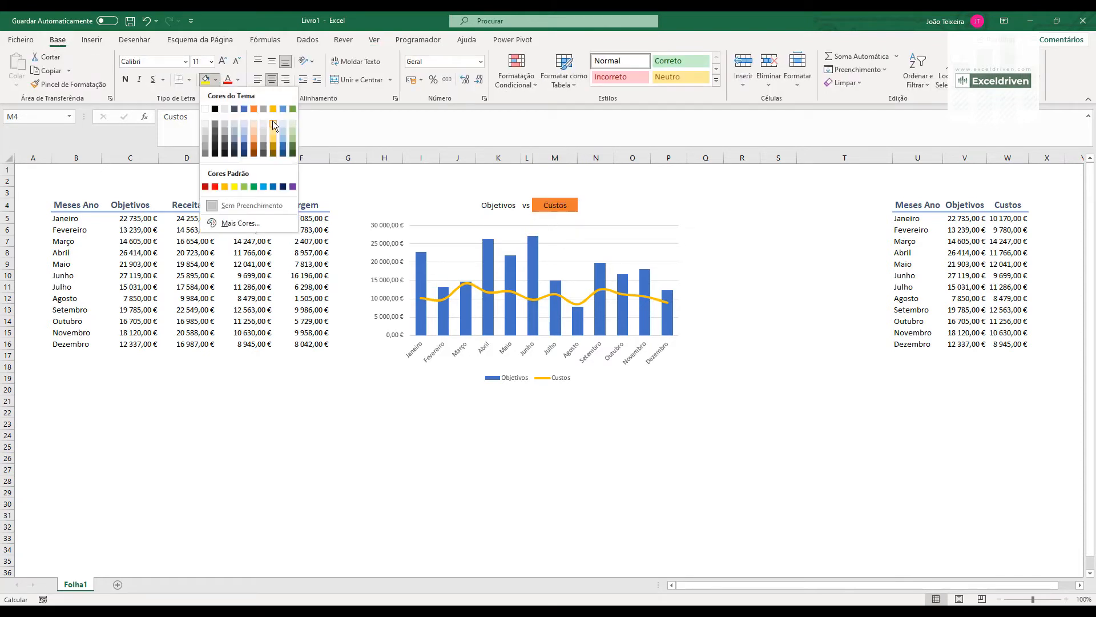
left_click(242, 121)
- Switch the M4 drop-down to Receita and make the K4:M4 heading bold
left_click(583, 207)
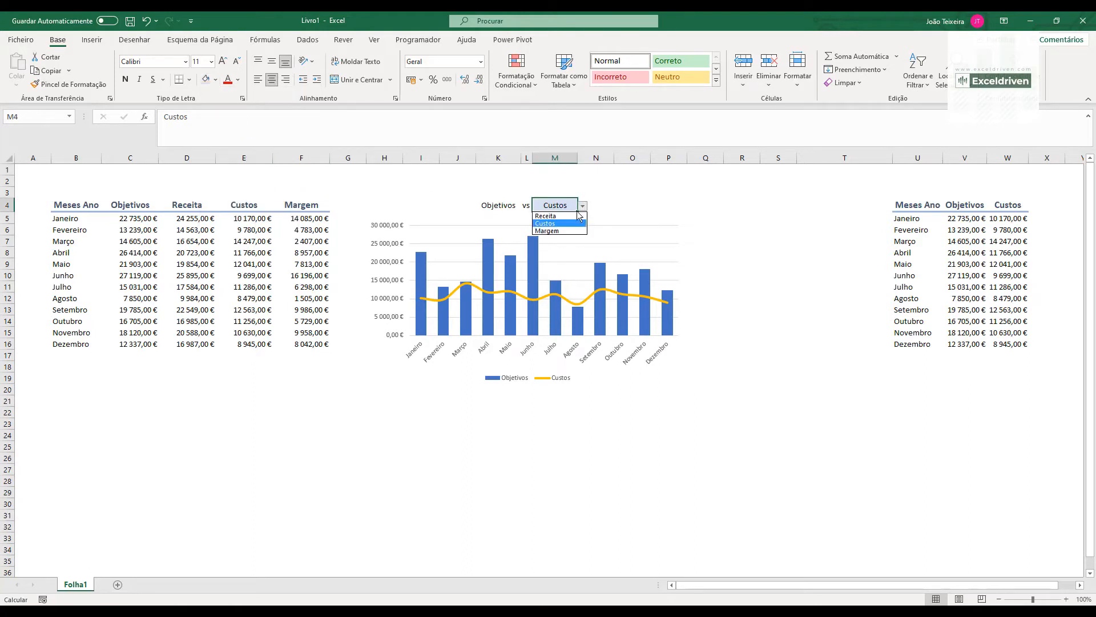
left_click(564, 215)
left_click_drag(492, 203, 548, 204)
left_click(124, 81)
left_click(273, 80)
left_click(273, 80)
left_click(618, 190)
- Test the chart by choosing Custos and finally Margem in the M4 drop-down
left_click(560, 206)
left_click(560, 223)
left_click(583, 206)
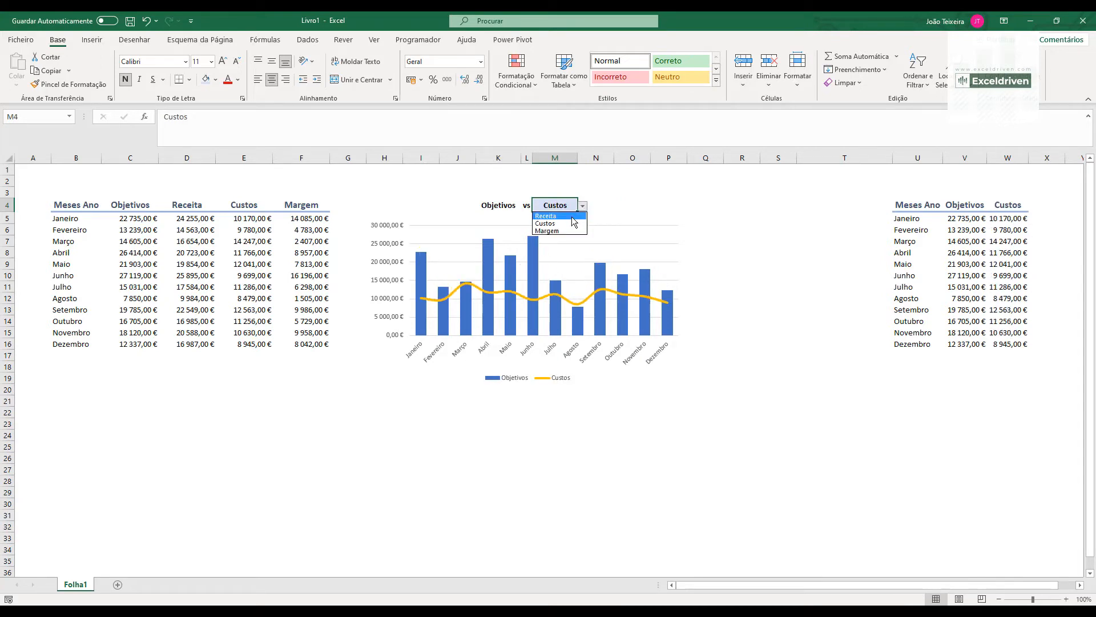
left_click(562, 231)
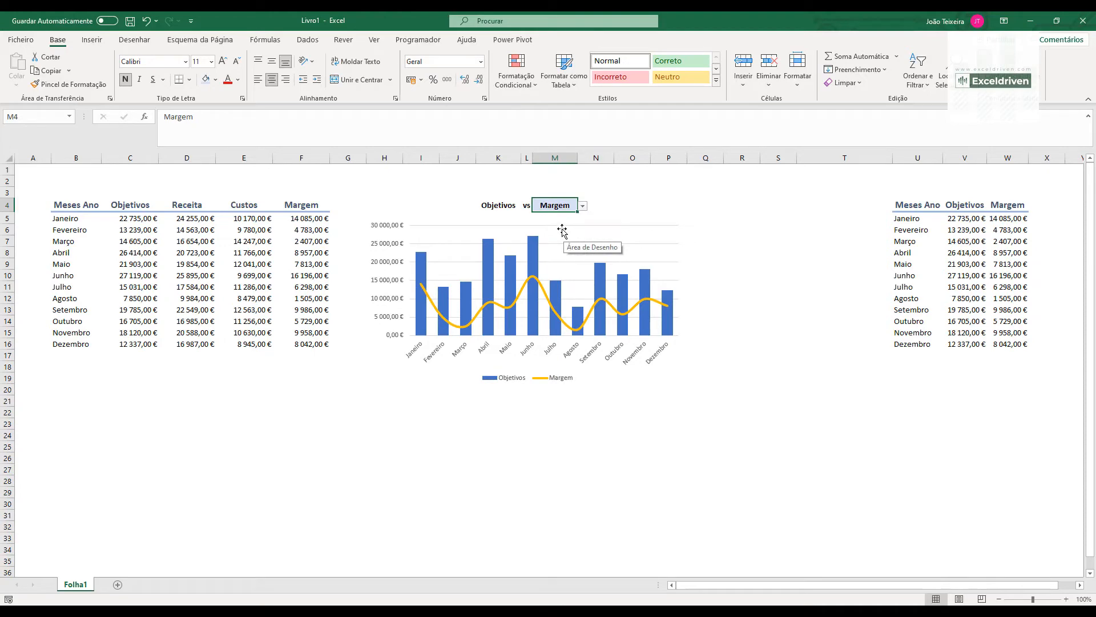
- Enter the formula =W5/V5 in X5 to divide January's selected measure by its Objetivos value
left_click(1046, 218)
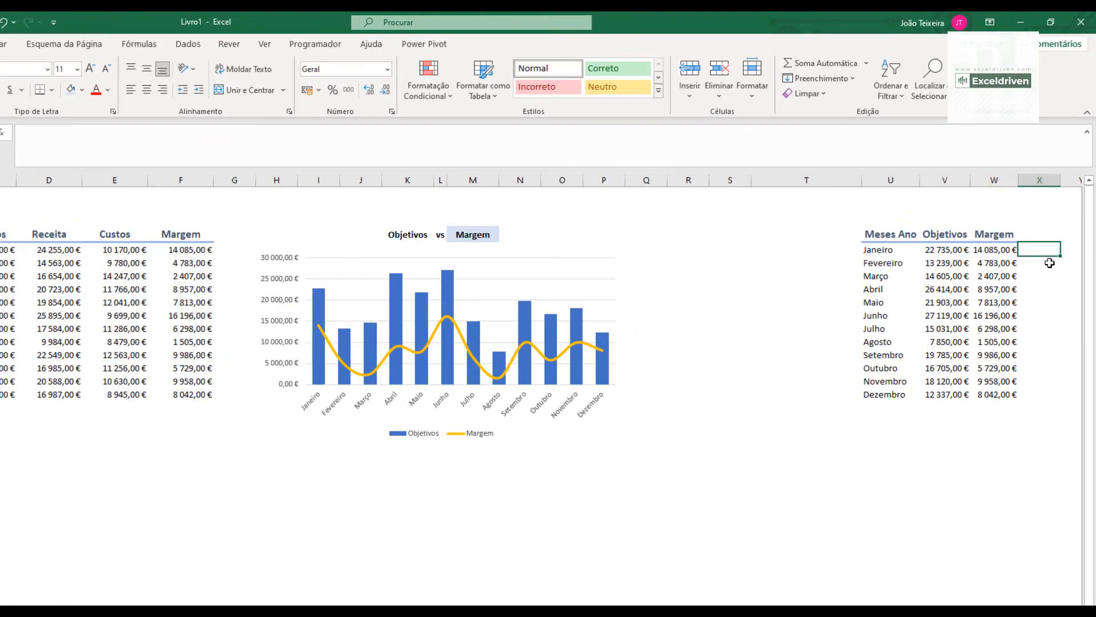
type("=")
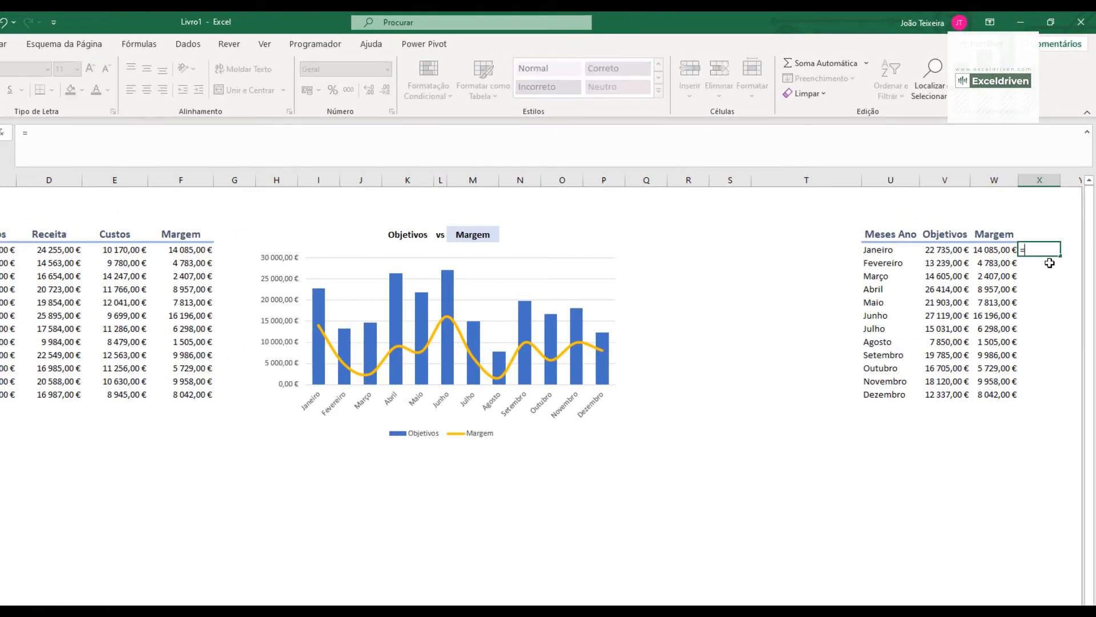
key("Left")
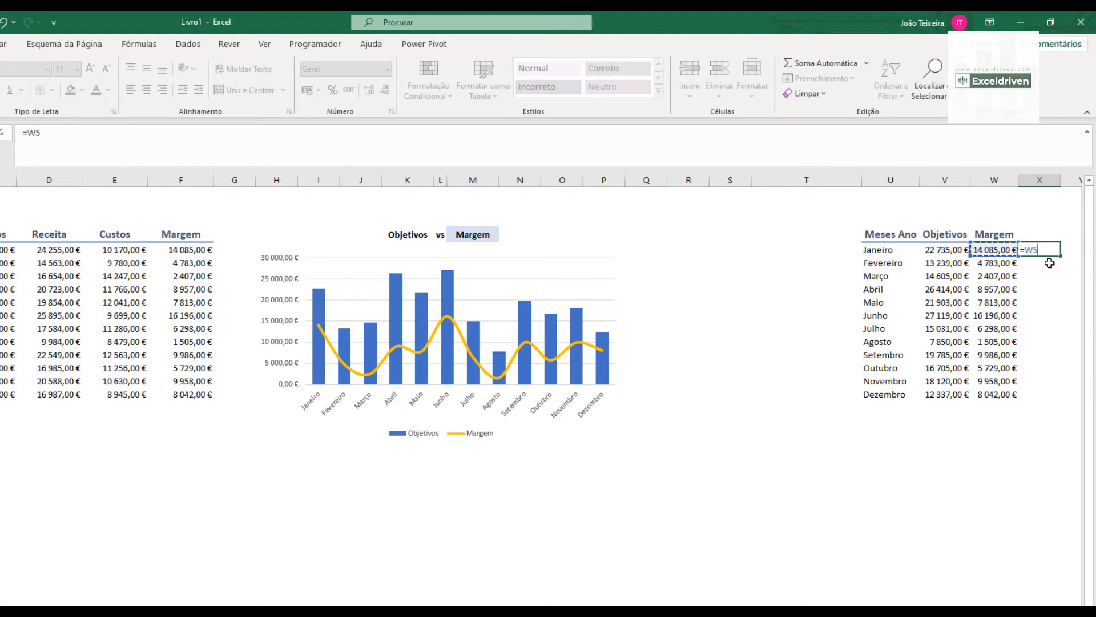
type("/")
left_click(937, 254)
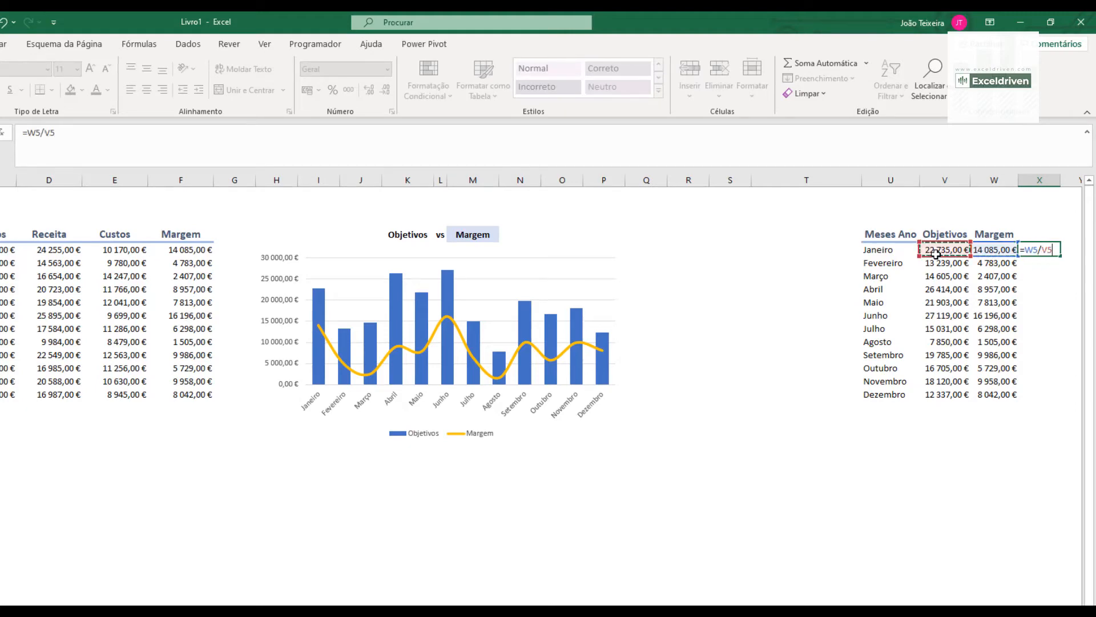
key("Return")
- Format X5:X16 as percentages and fill the X5 ratio formula down to the Dezembro row
left_click_drag(1043, 249, 1038, 397)
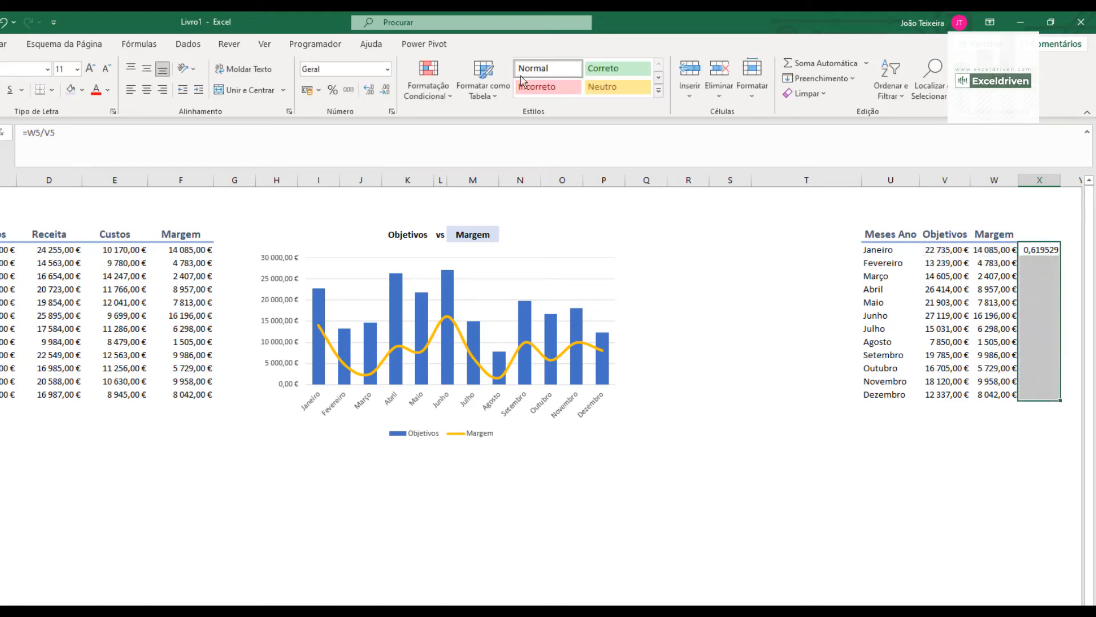
left_click(334, 92)
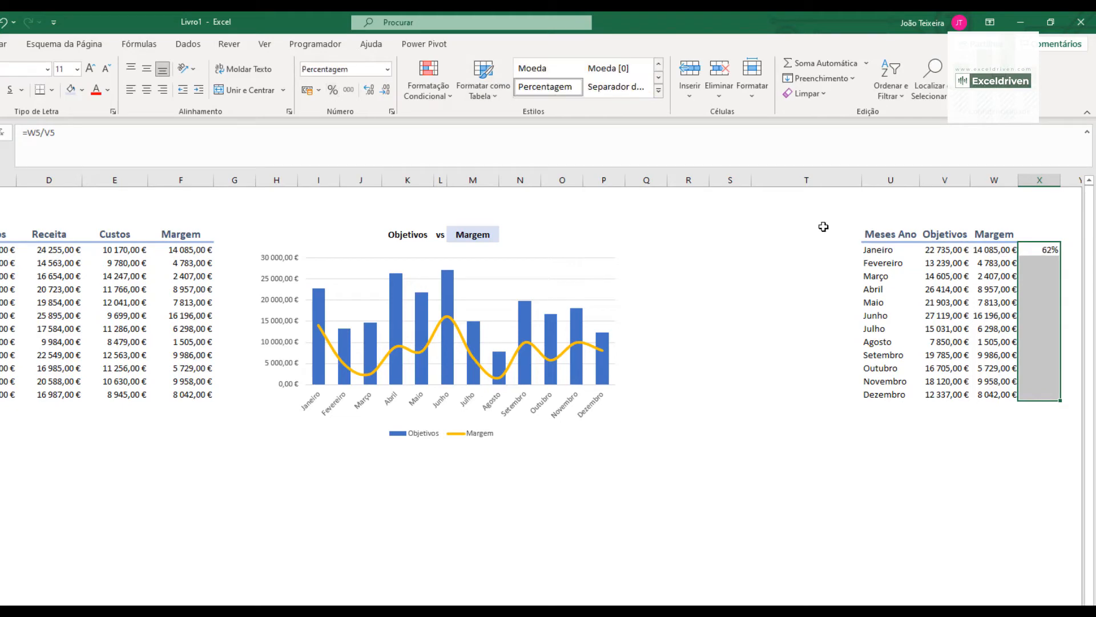
left_click(1046, 250)
double_click(1060, 256)
- Enter "% margem" in X4 as the heading of the percentage column
left_click(1038, 233)
type("%")
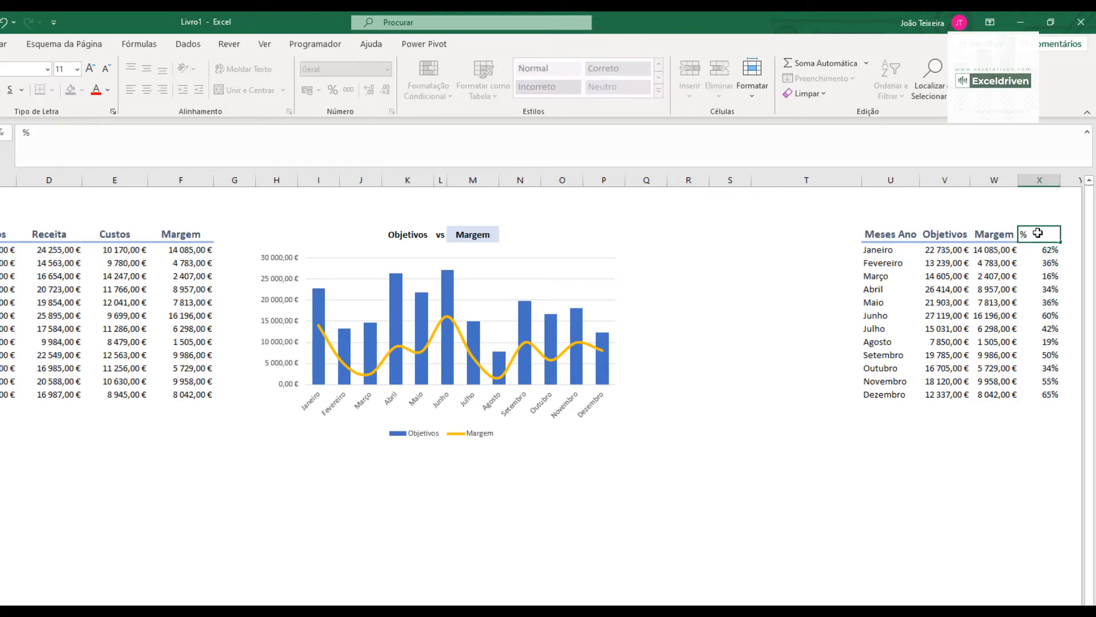
type("margem")
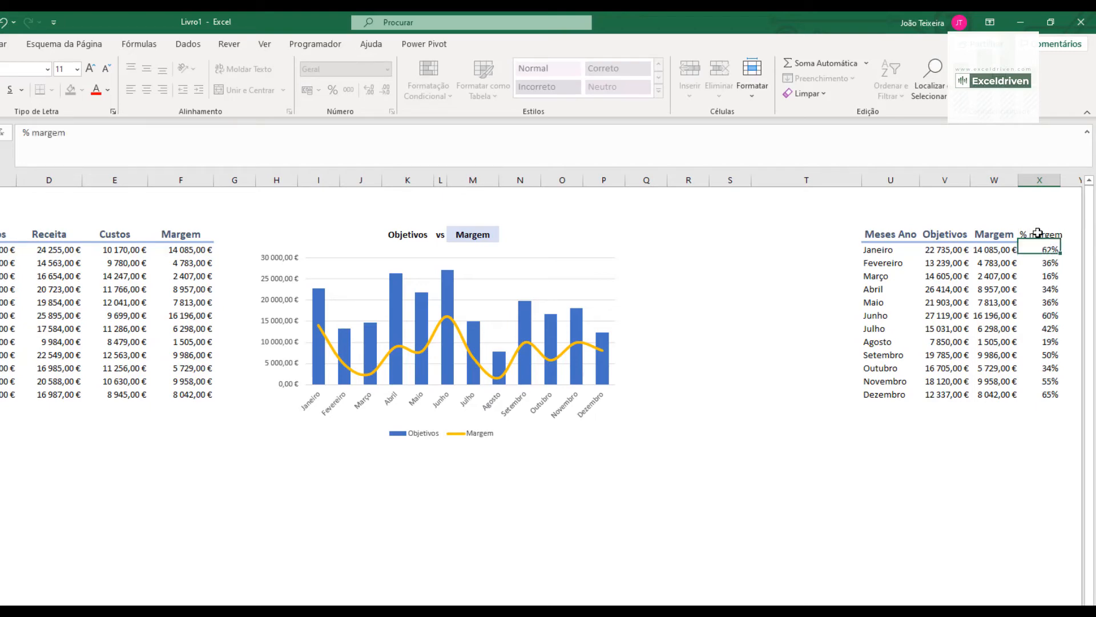
key("Return")
- Duplicate the combo chart and place the copy directly below the original, starting in column H
scroll(543, 320, "right", 5)
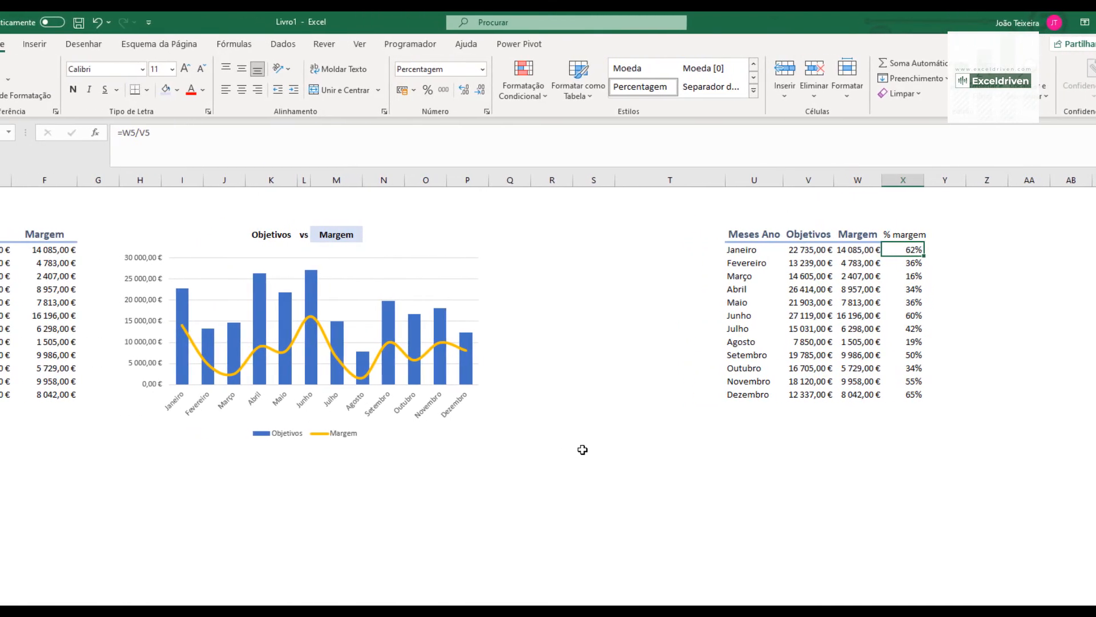
left_click(456, 248)
key("ctrl+c")
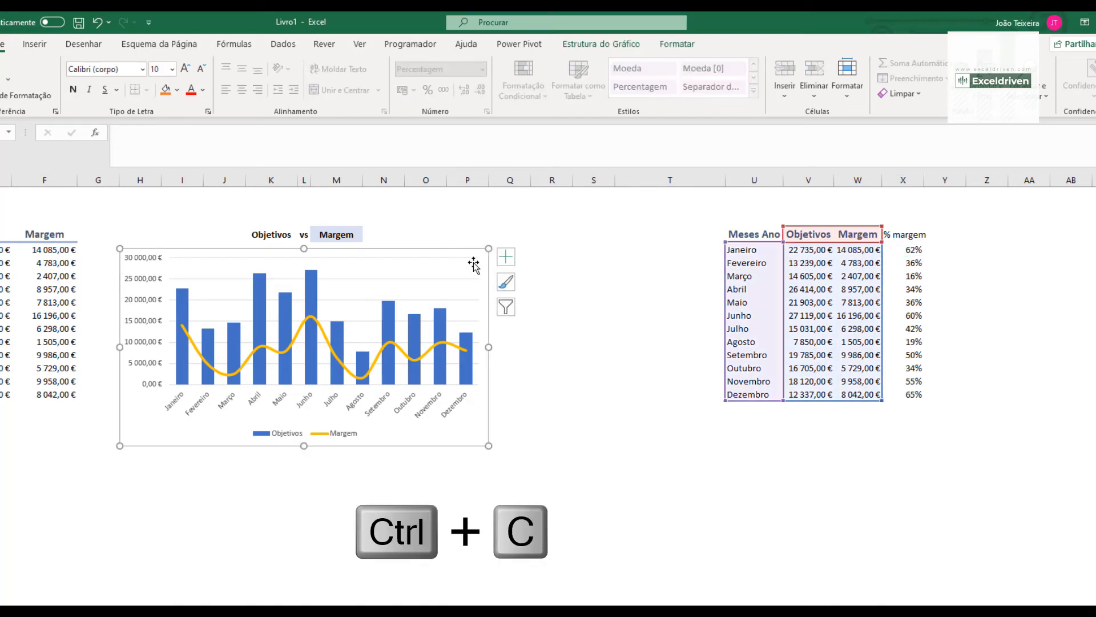
left_click(130, 464)
key("ctrl+v")
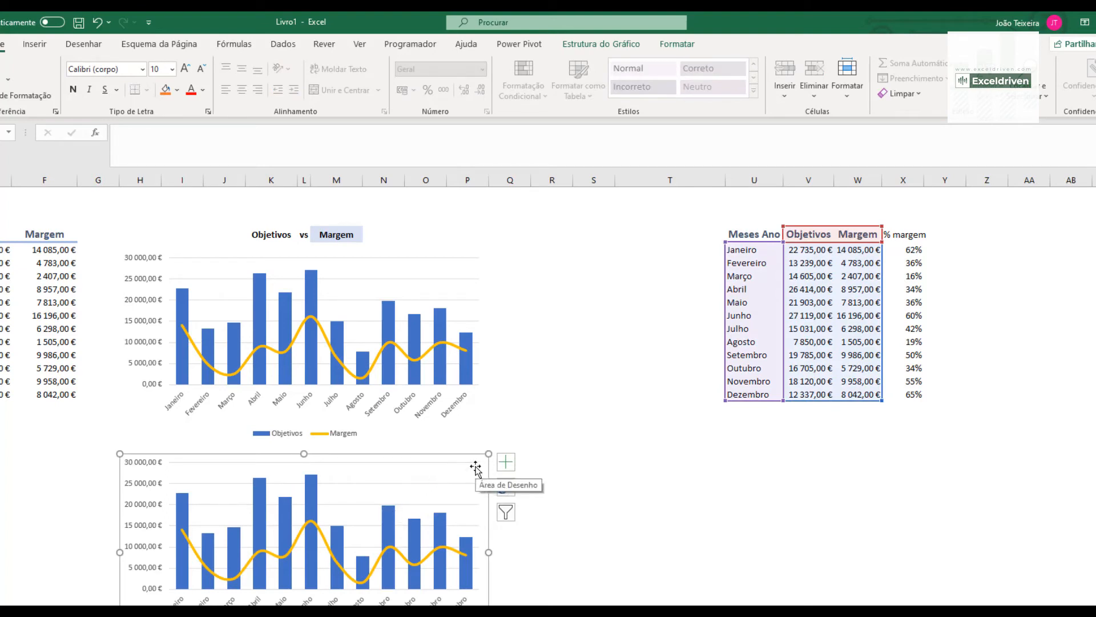
- Edit the copied chart's Margem series to take its name from X4 and its values from X5:X16
left_click(623, 45)
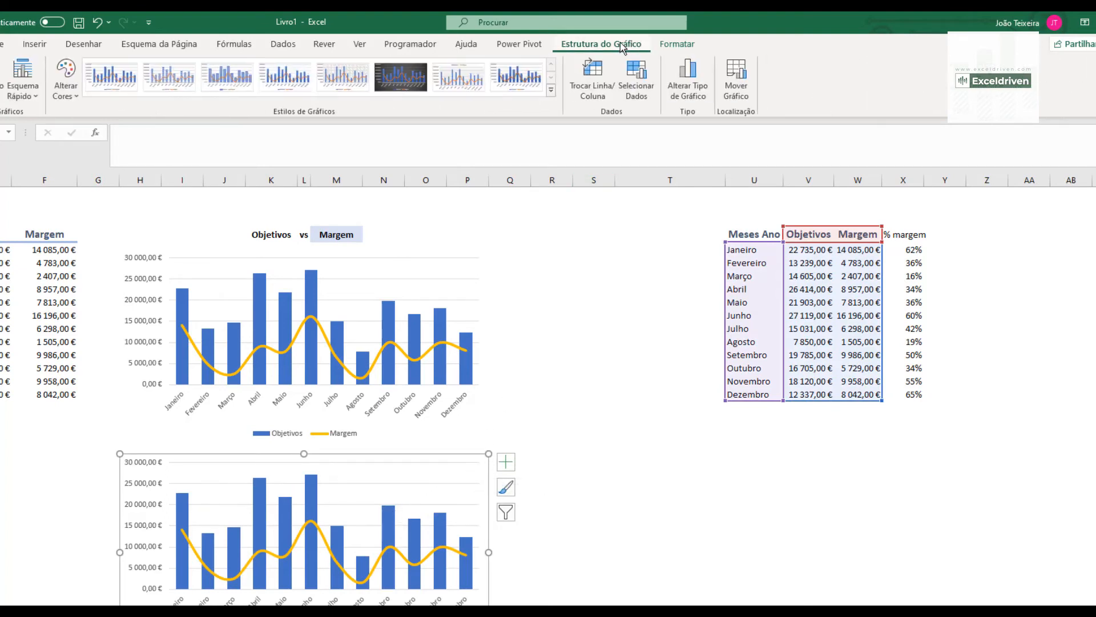
left_click(634, 83)
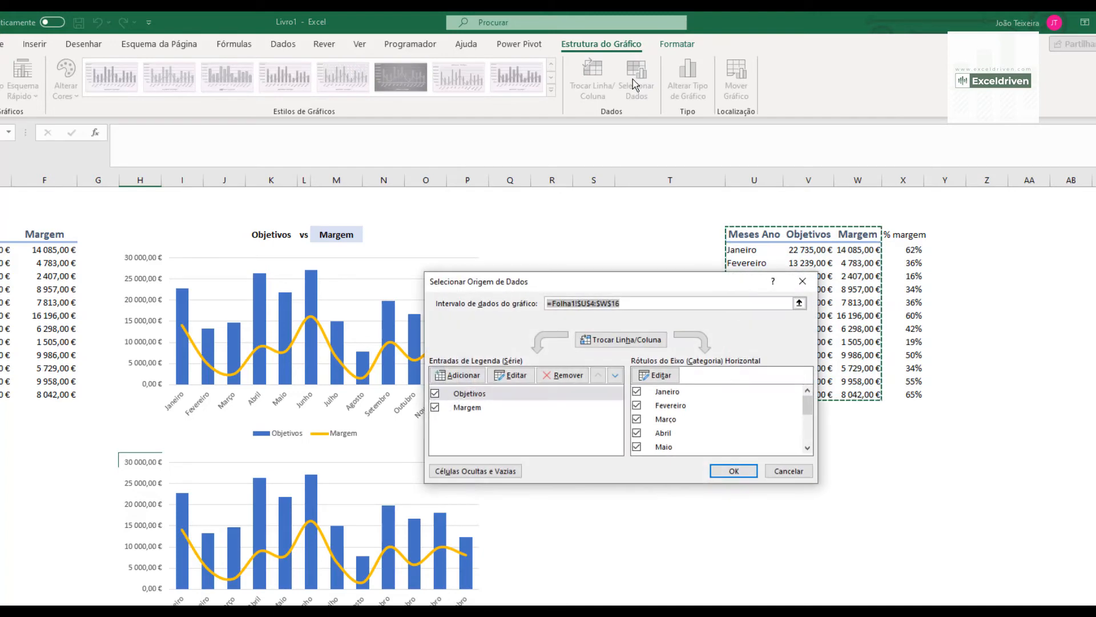
left_click(467, 408)
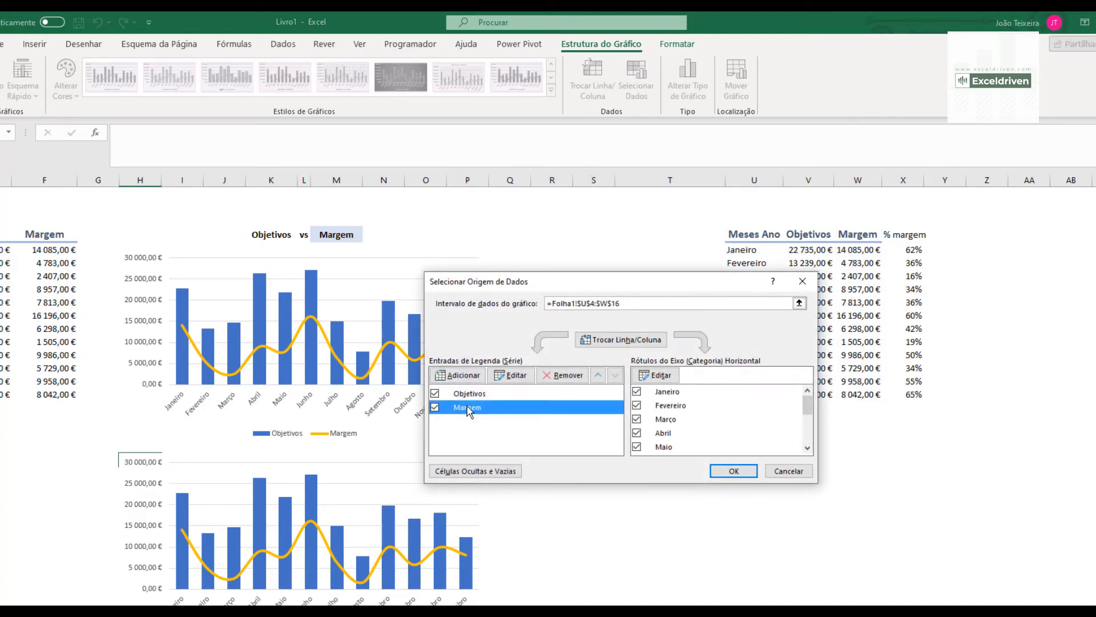
left_click(512, 375)
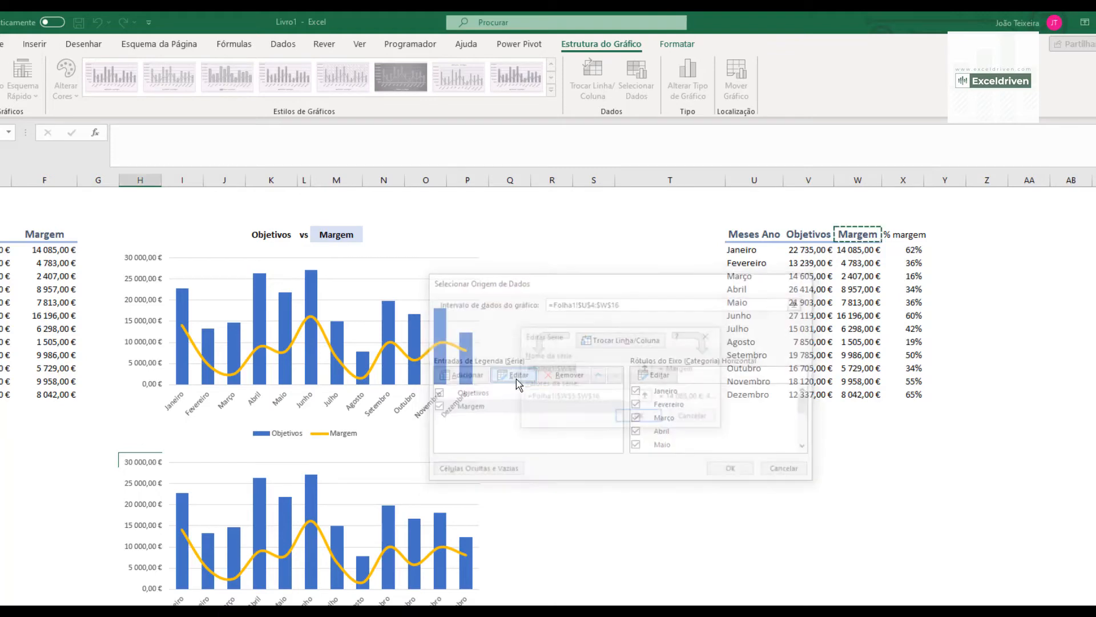
left_click(914, 235)
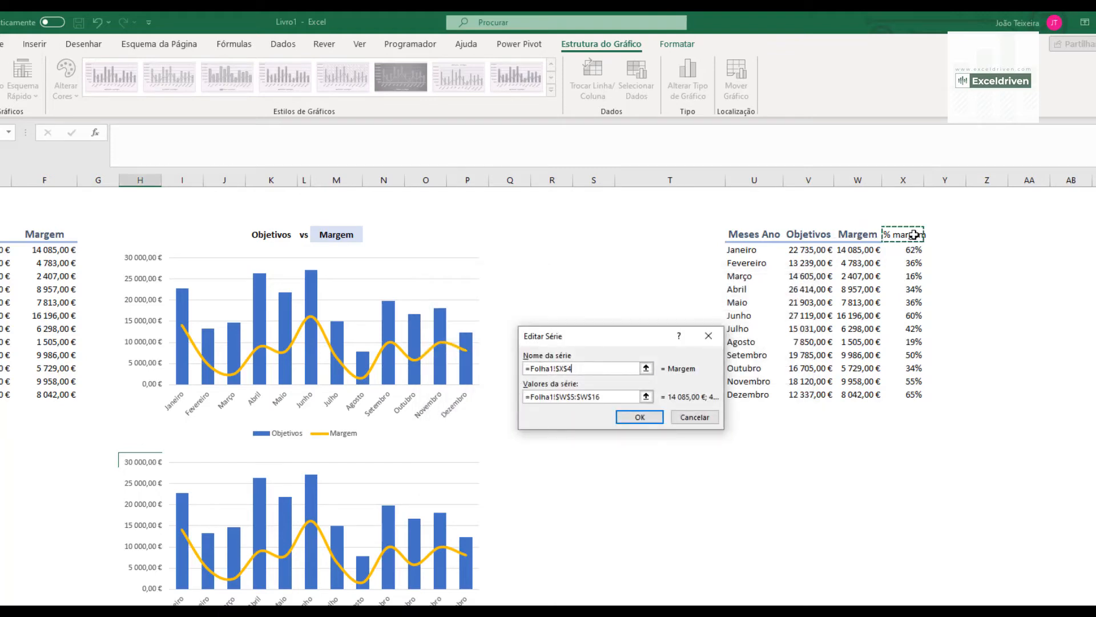
left_click(646, 396)
left_click_drag(906, 250, 908, 394)
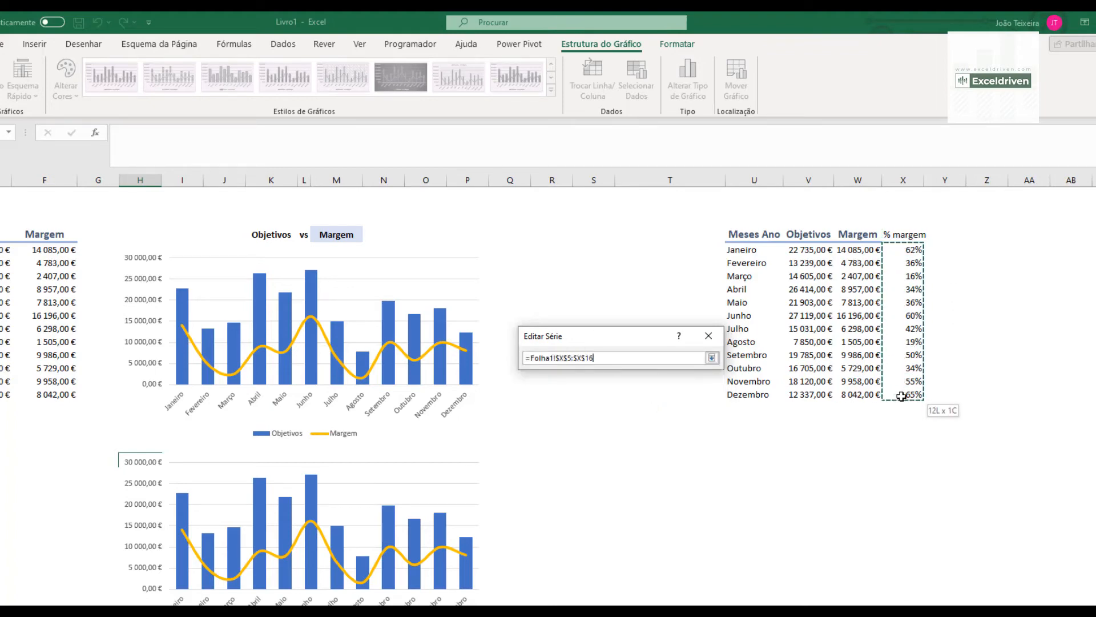
left_click(712, 358)
left_click(637, 417)
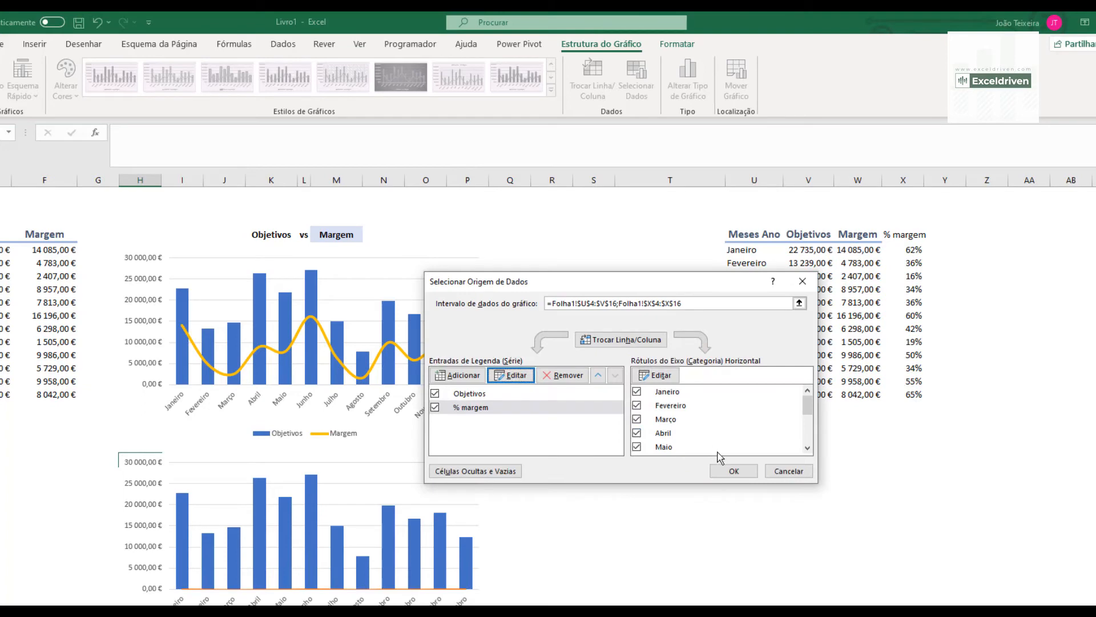
left_click(735, 471)
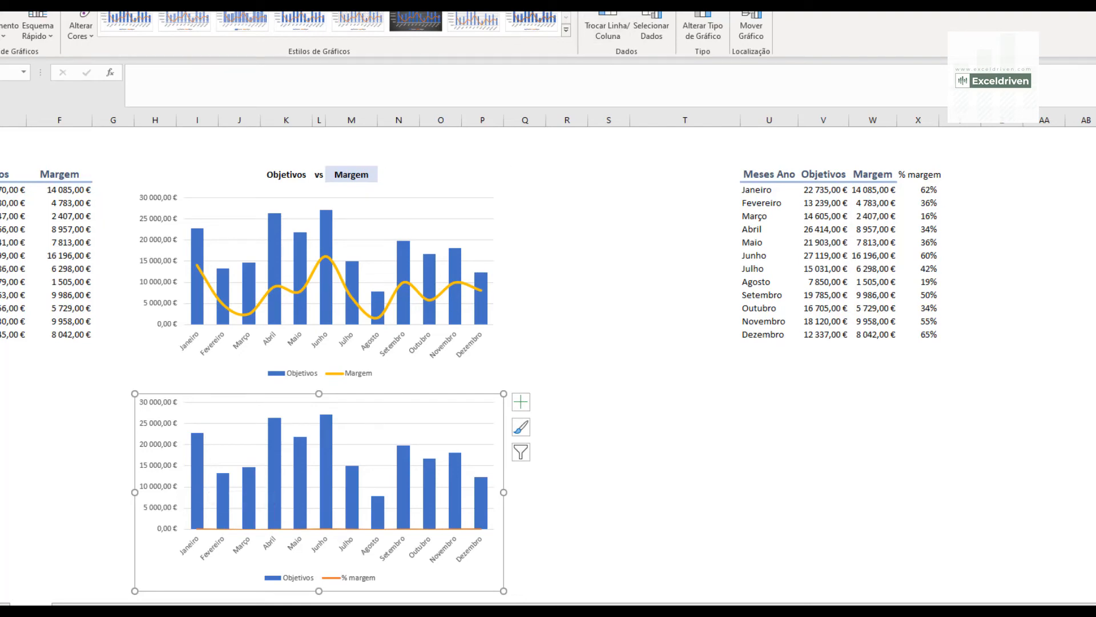
- Plot the "% margem" series of the lower chart on the secondary axis and close the formatting pane
left_click(718, 22)
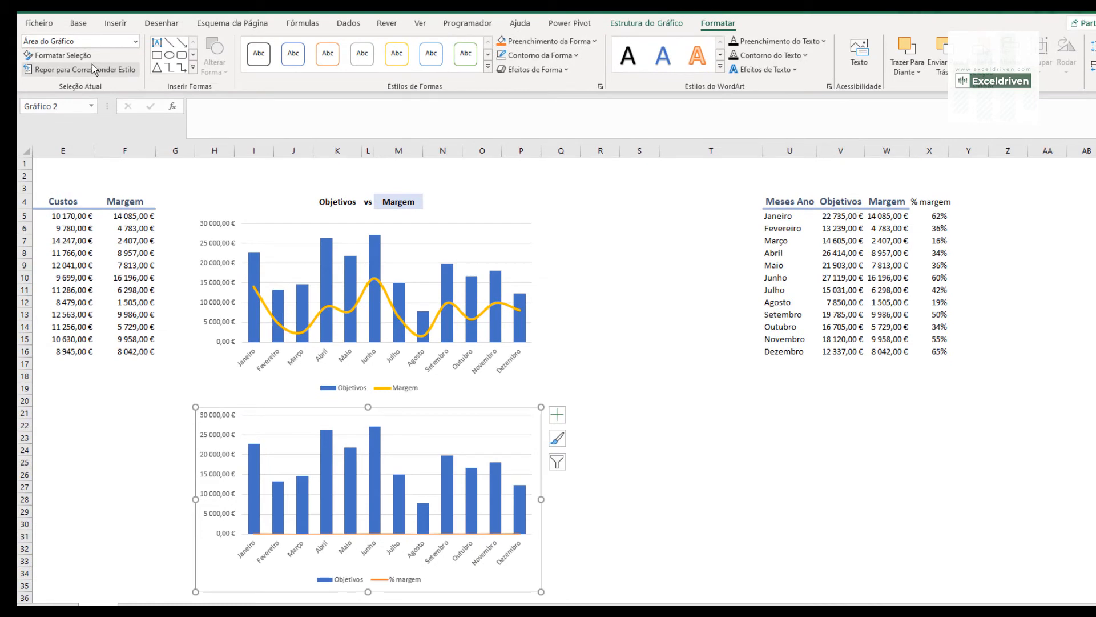
left_click(135, 41)
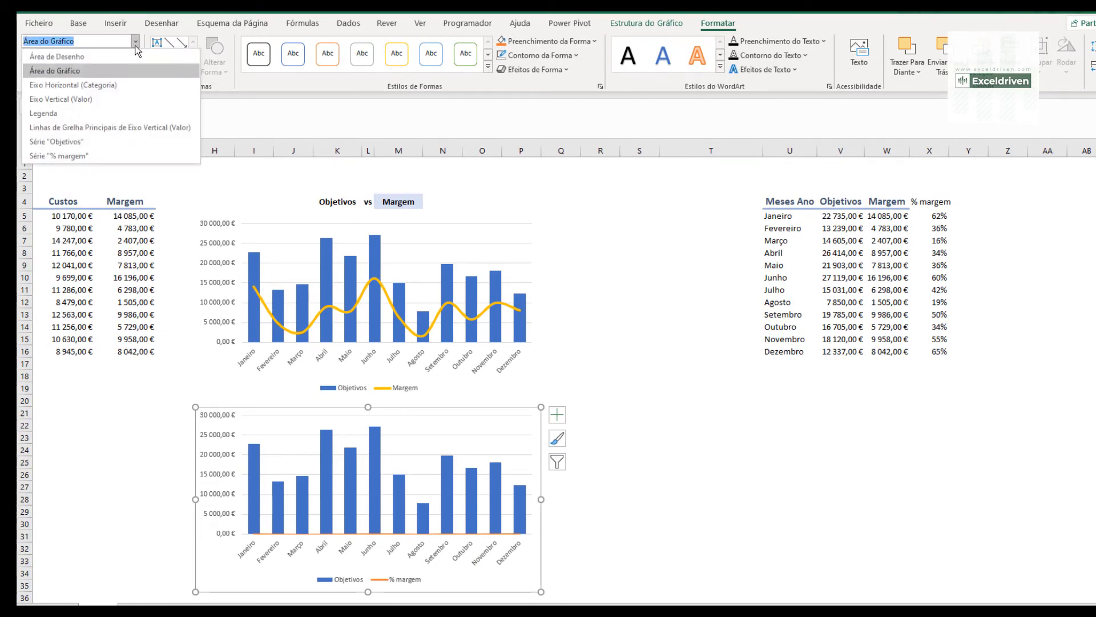
left_click(63, 155)
left_click(63, 55)
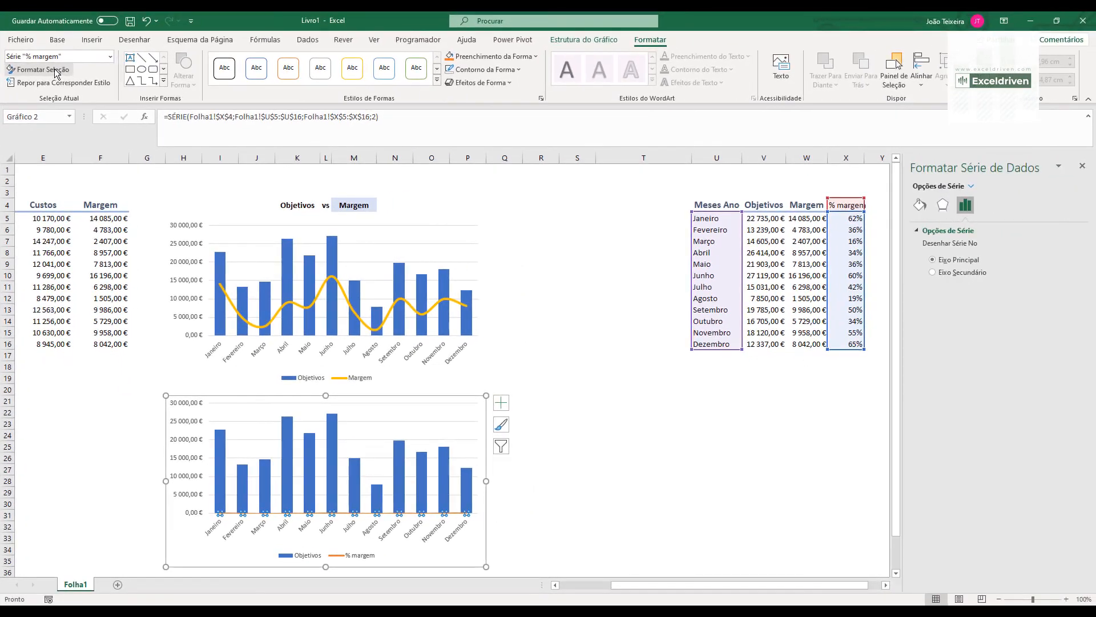
left_click(933, 273)
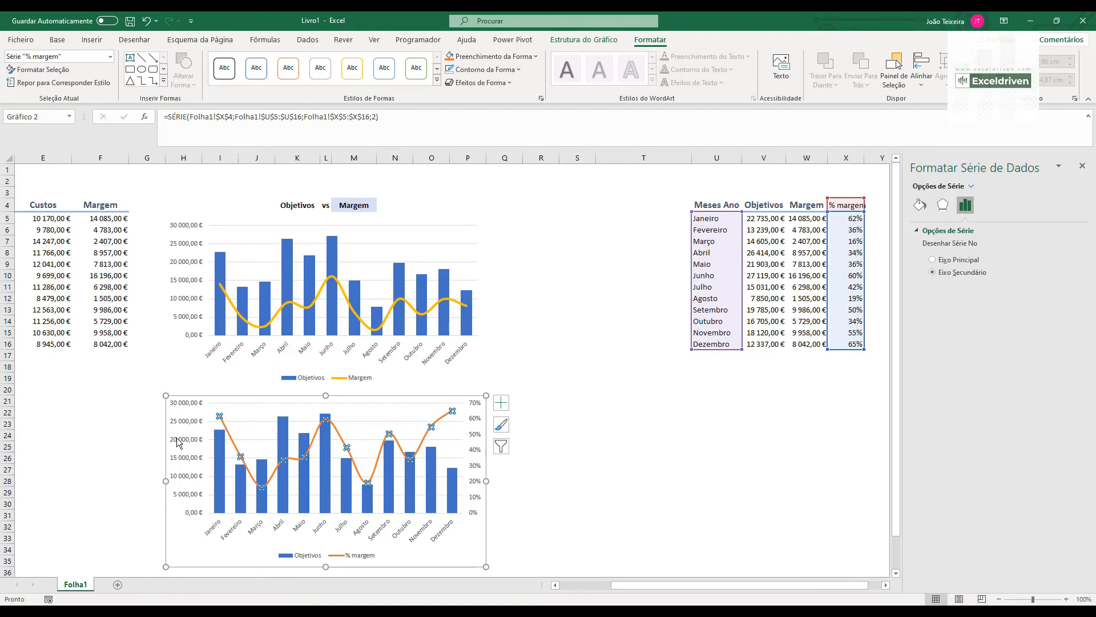
left_click(1081, 166)
left_click(608, 457)
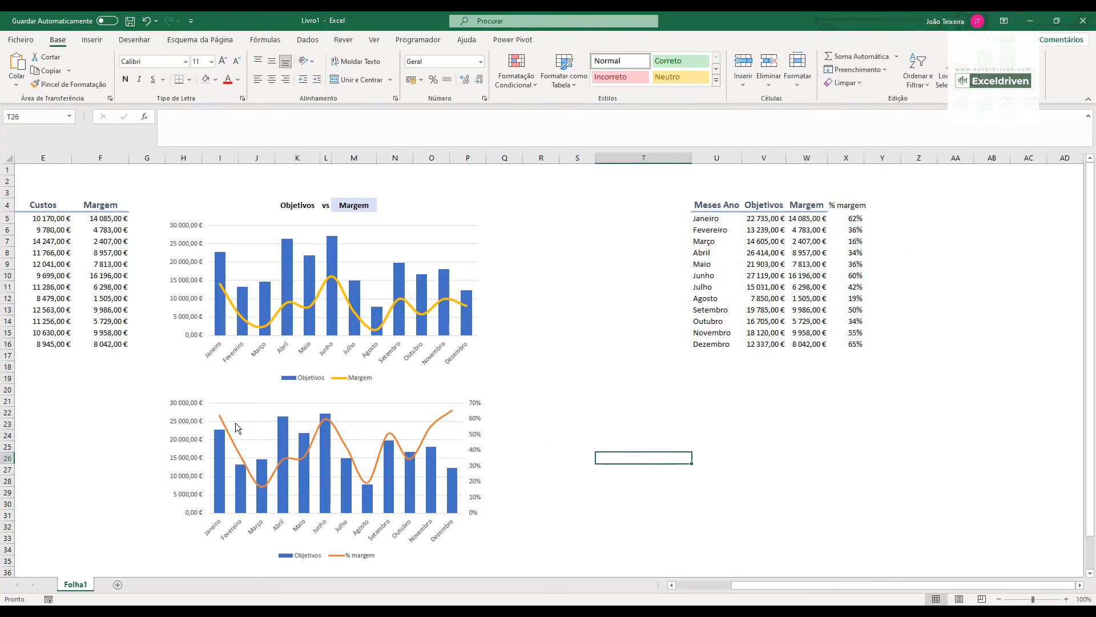
- Test both charts by choosing Custos, Margem and finally Receita in the M4 drop-down
left_click(365, 205)
left_click(381, 206)
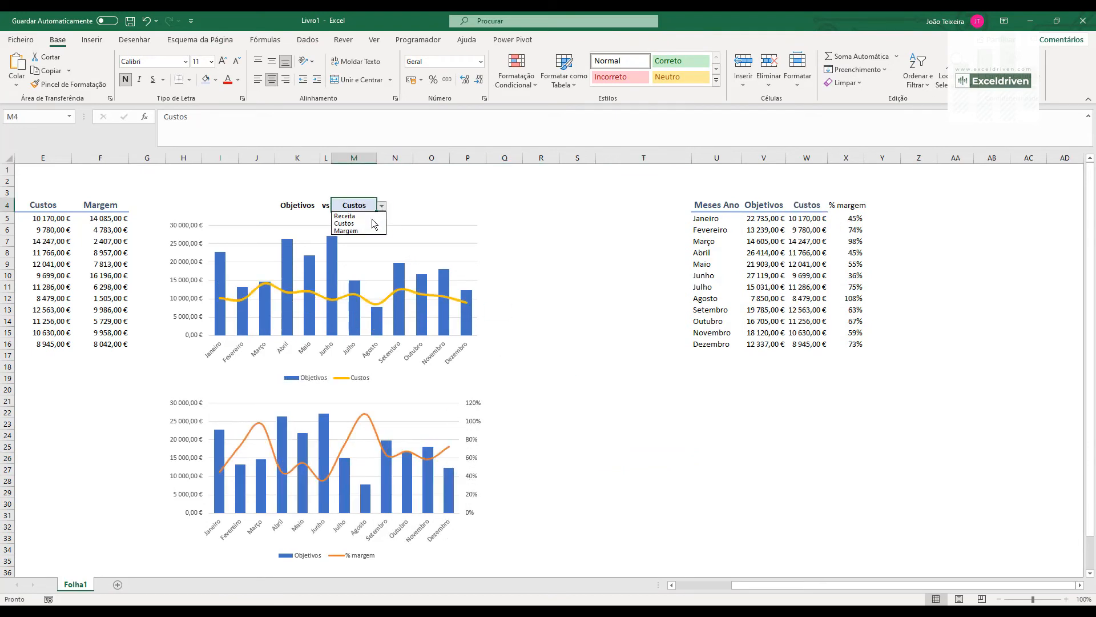
left_click(368, 230)
left_click(382, 206)
left_click(360, 217)
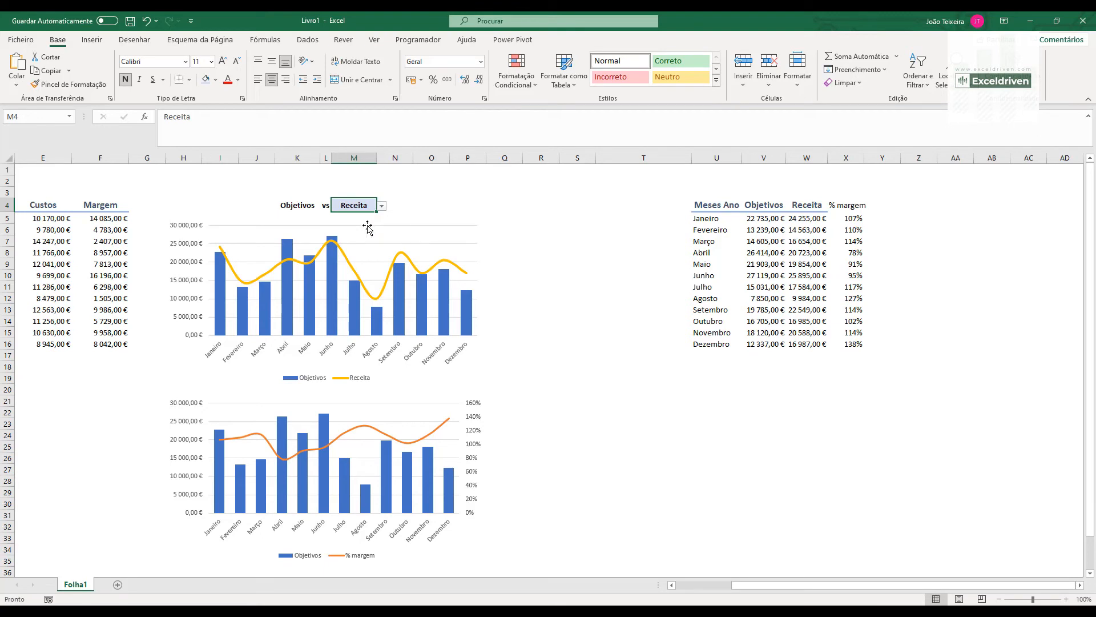
mouse_move(399, 262)
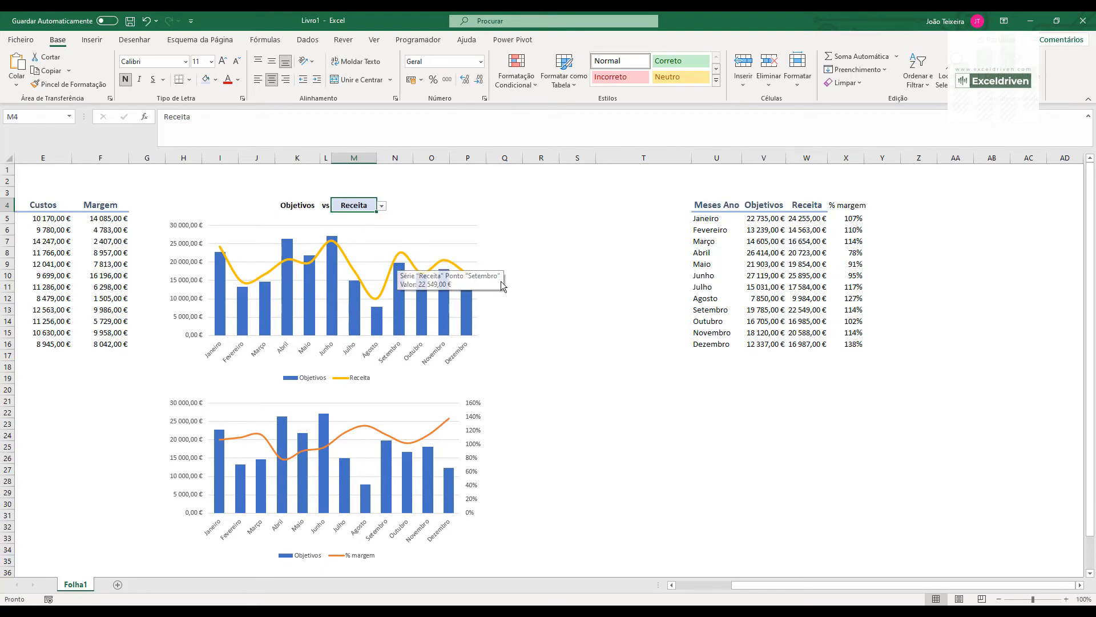
- Replace the fixed X4 heading with the formula ="% "&M4 so it follows the drop-down selection
left_click(850, 205)
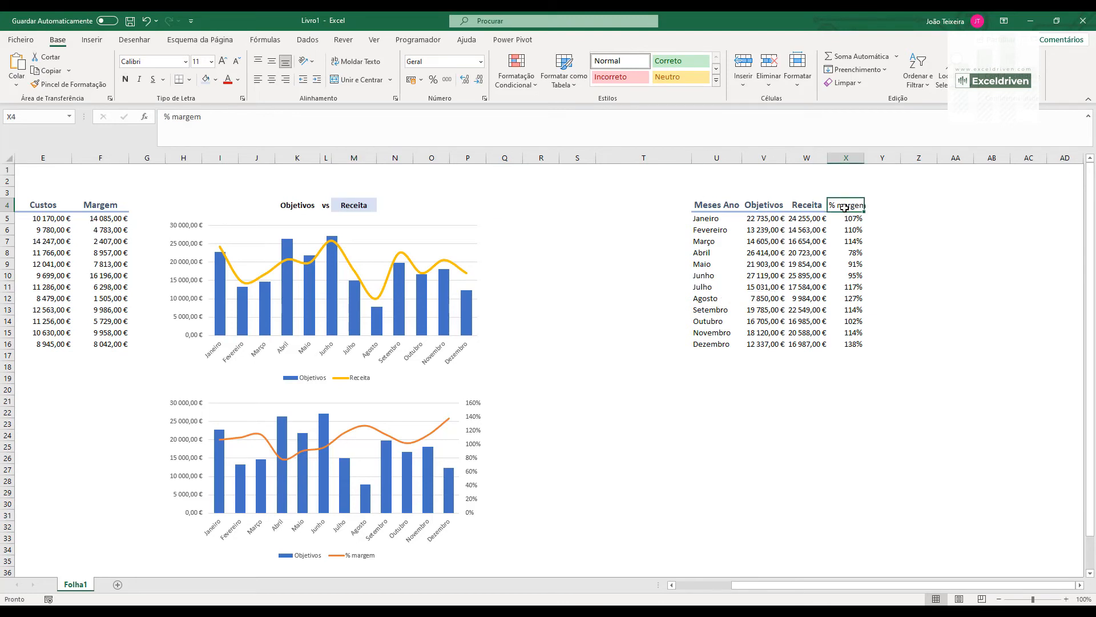
left_click(164, 117)
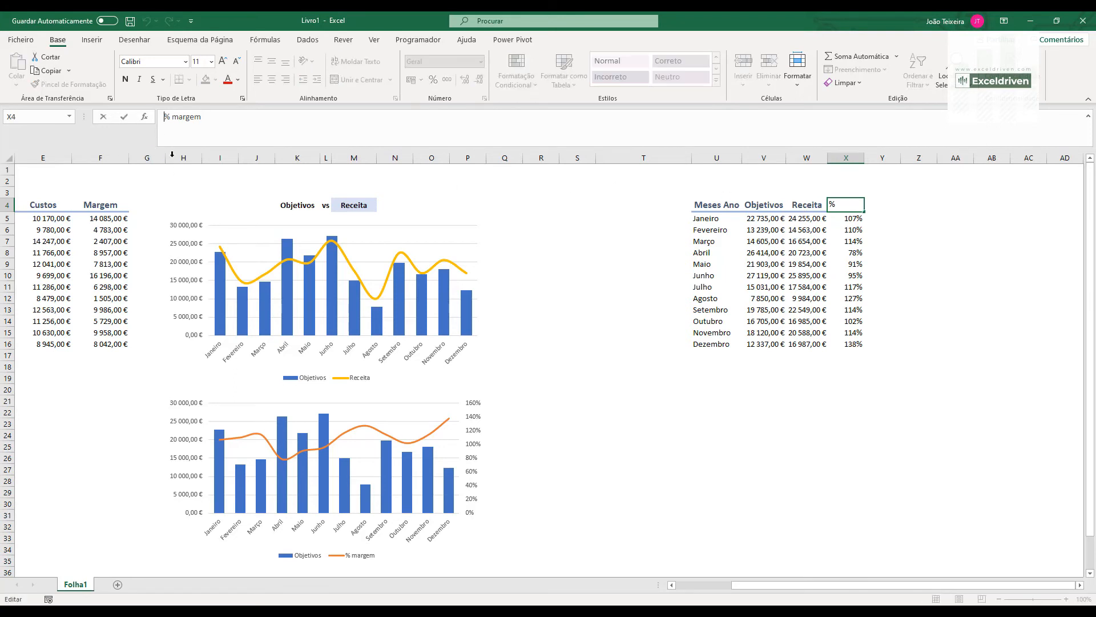
type("=")
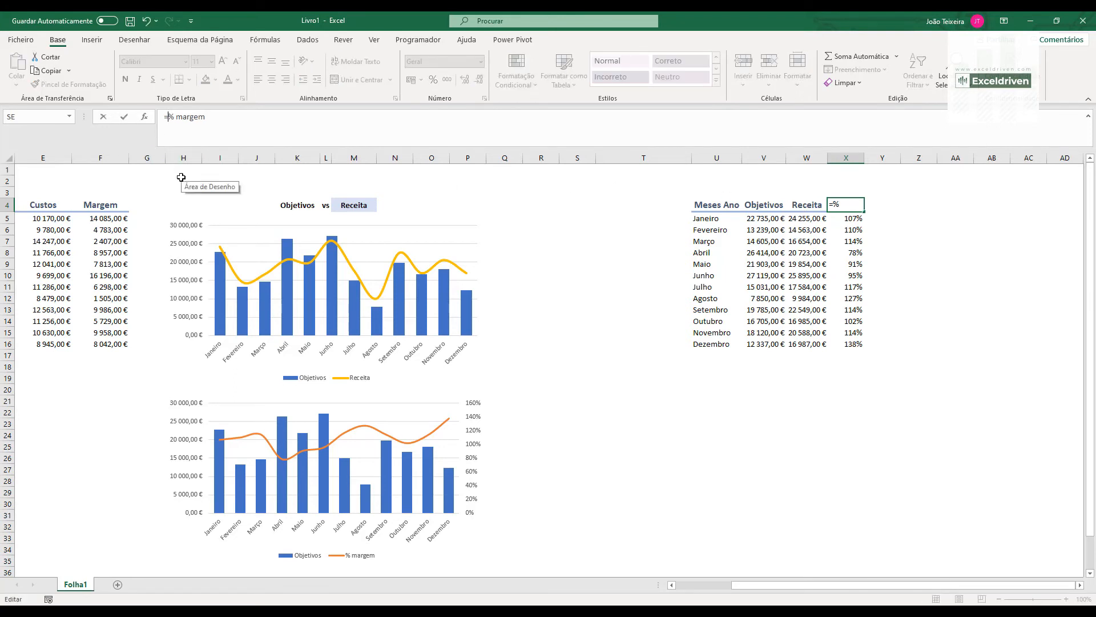
type("\"")
key("Right")
key("Right")
type("\"")
key("Right")
key("shift+Right")
key("shift+Right")
key("shift+Right")
key("shift+Right")
key("shift+Right")
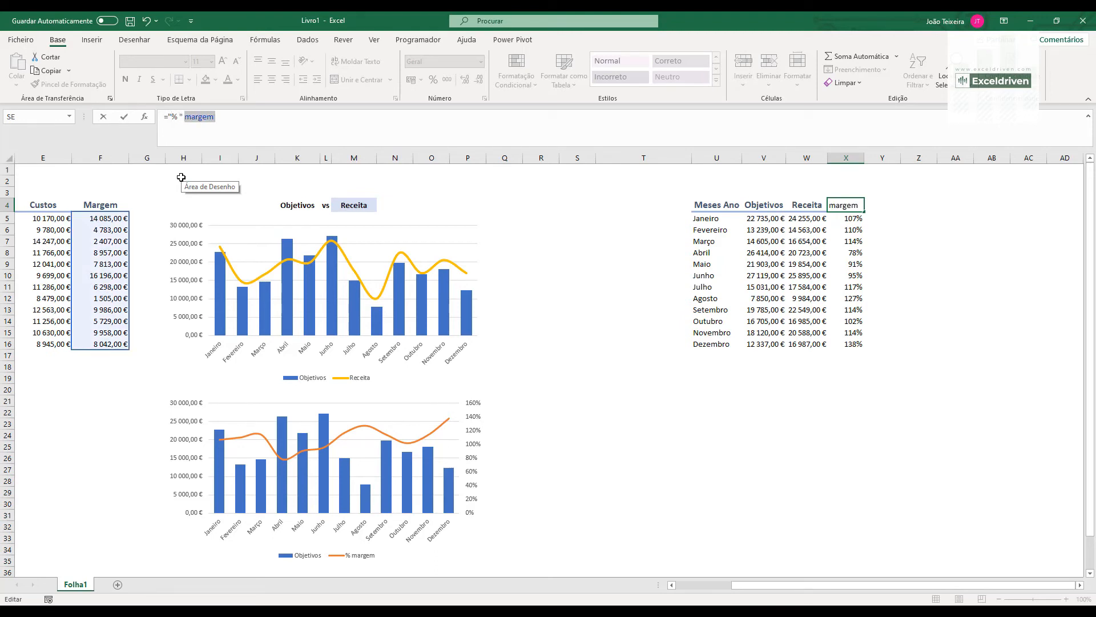
type("&")
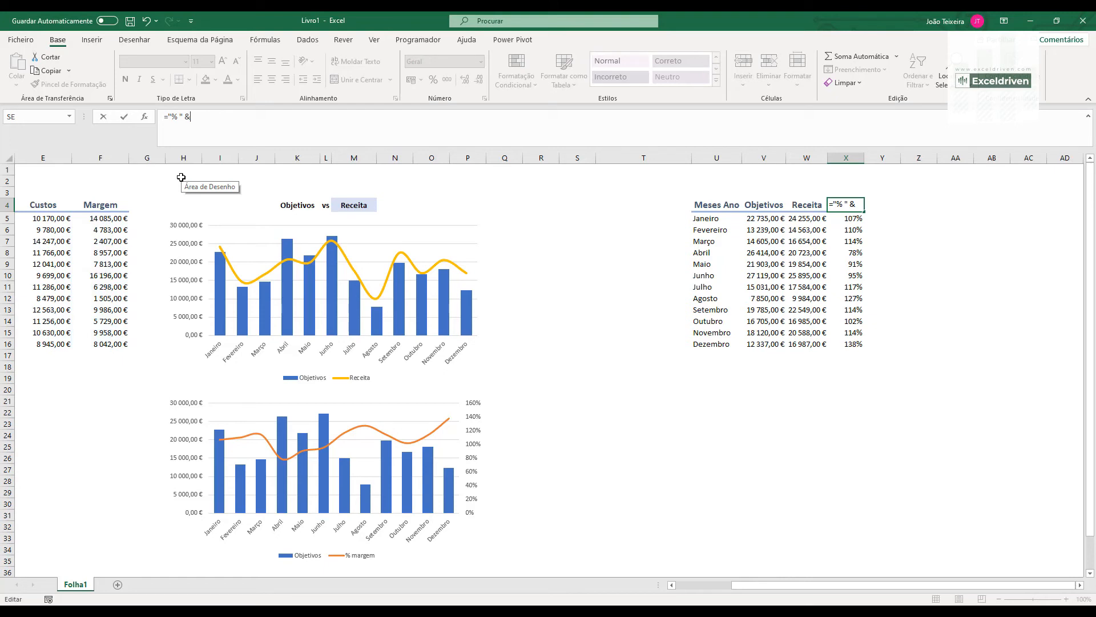
left_click(349, 202)
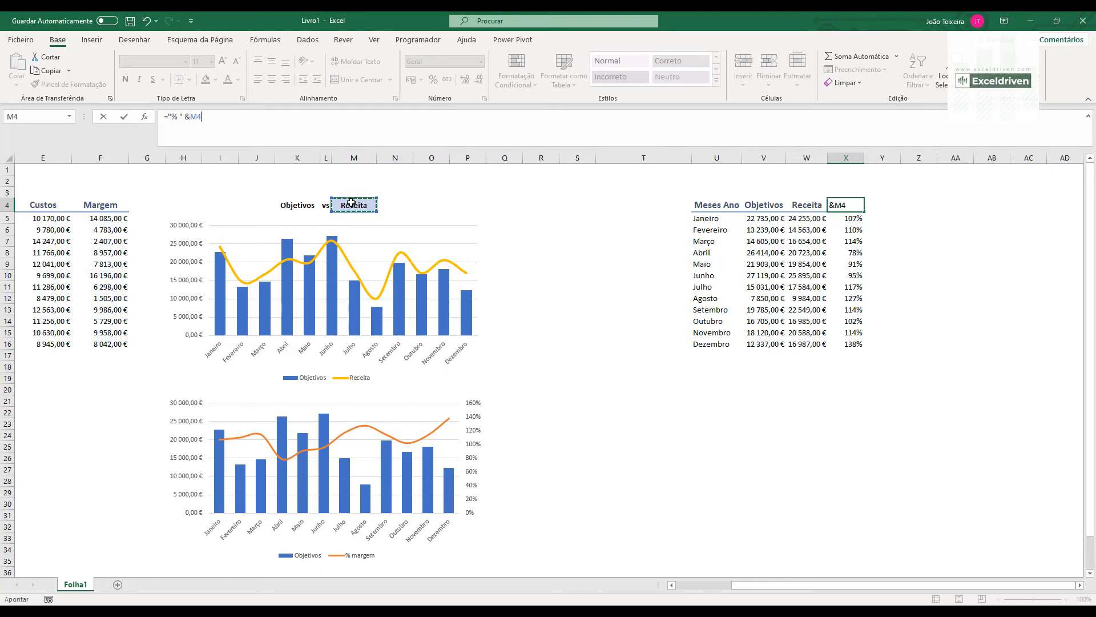
key("Return")
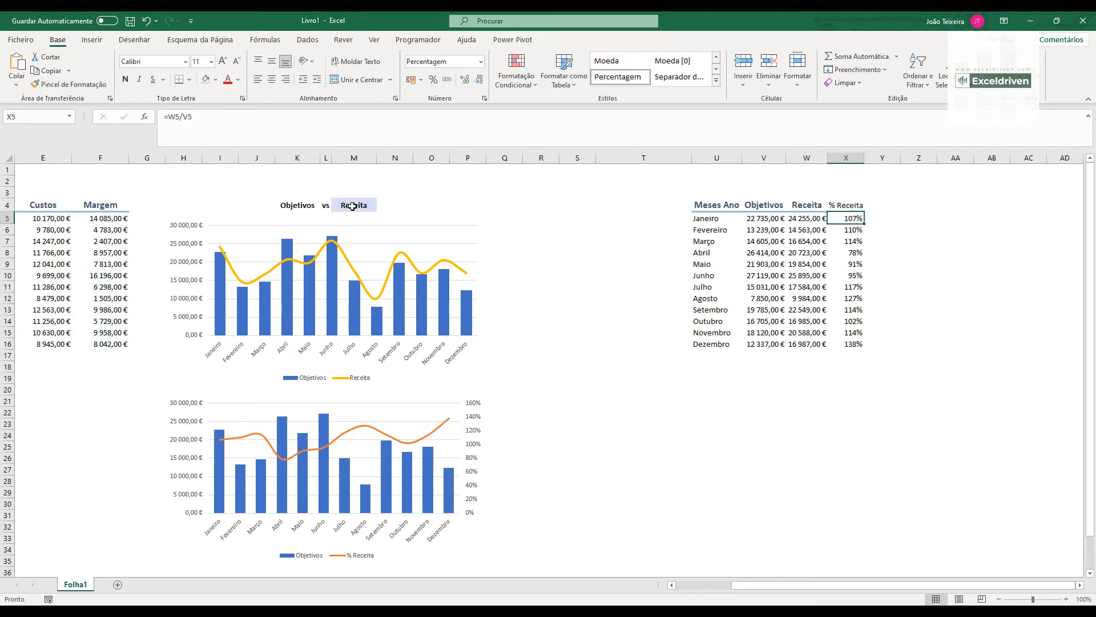
- Test both charts and the dynamic percentage heading by choosing Custos and then Margem in the M4 drop-down
left_click(356, 204)
left_click(381, 206)
left_click(364, 222)
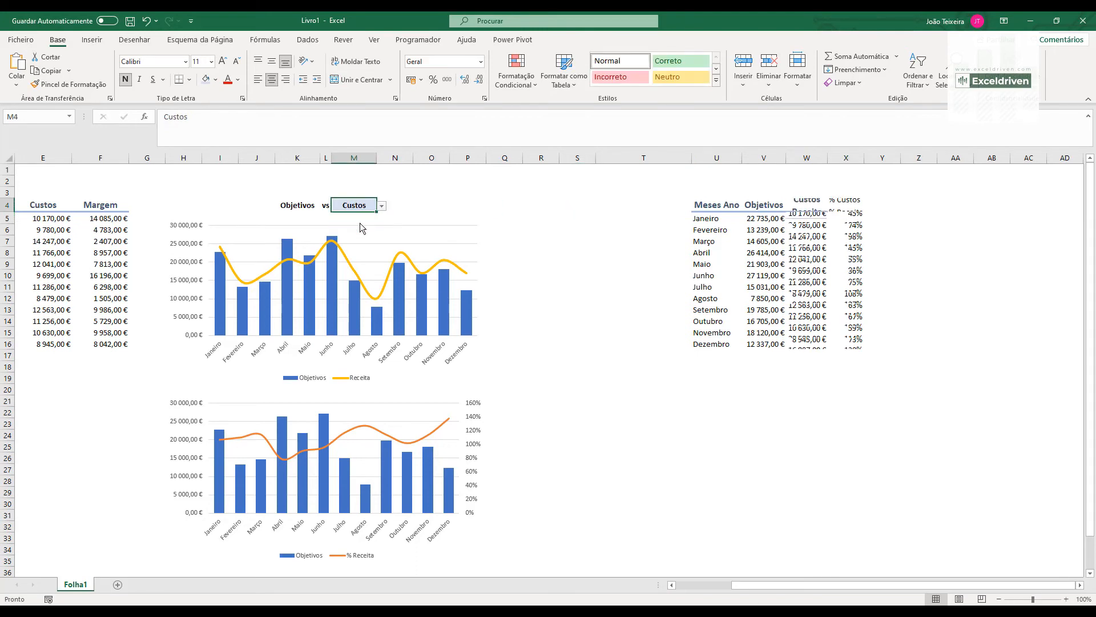
left_click(381, 206)
left_click(355, 233)
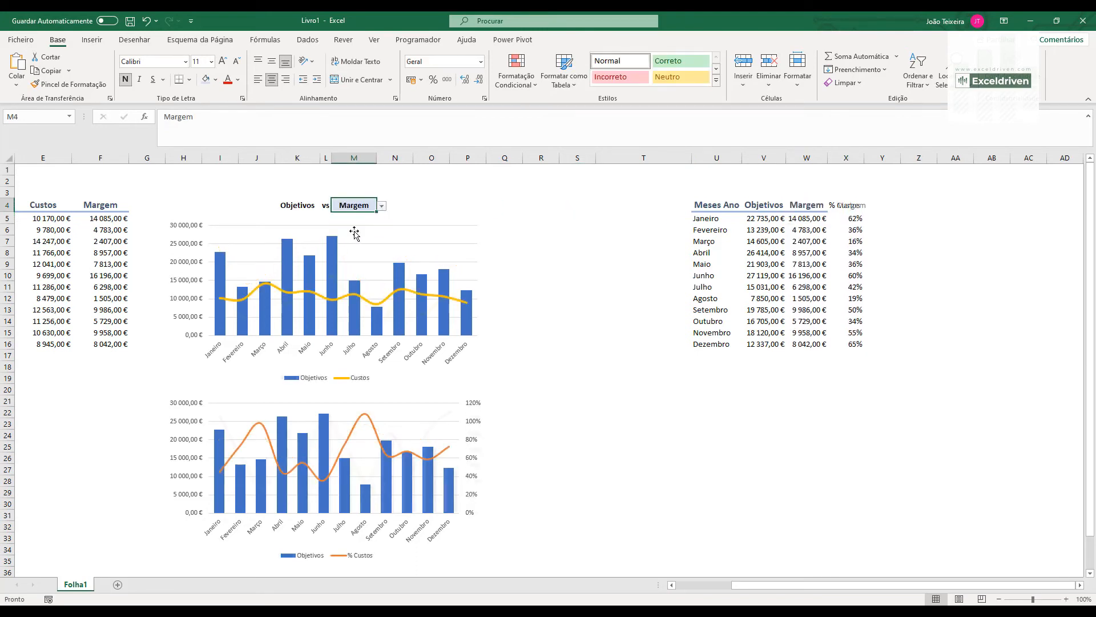
- Add a chart title above the plot of the lower percentage chart
left_click(409, 391)
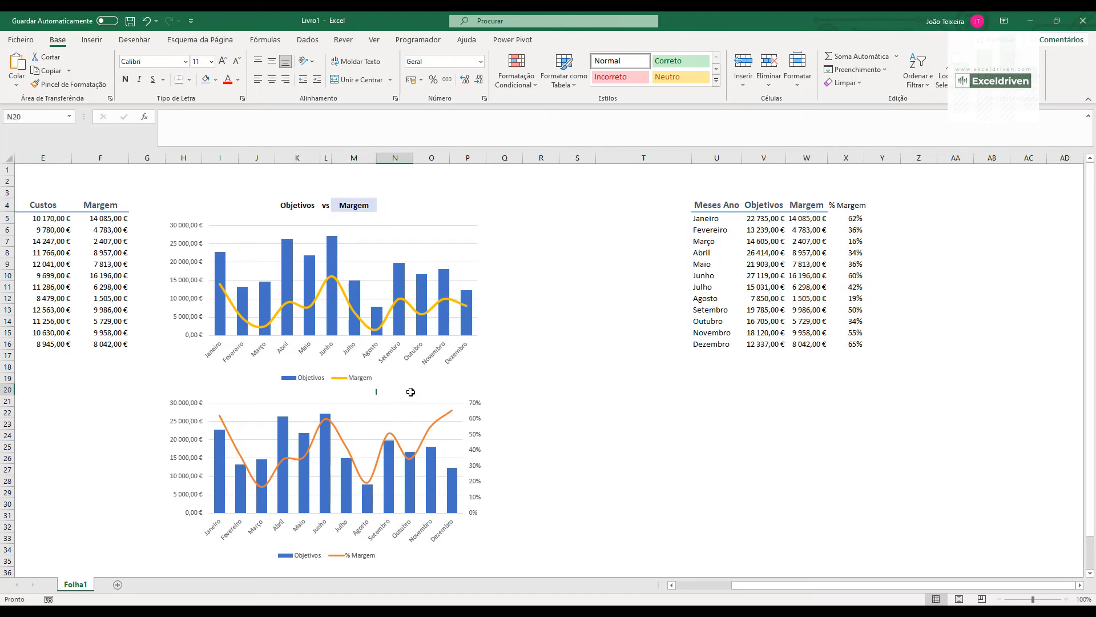
left_click(441, 401)
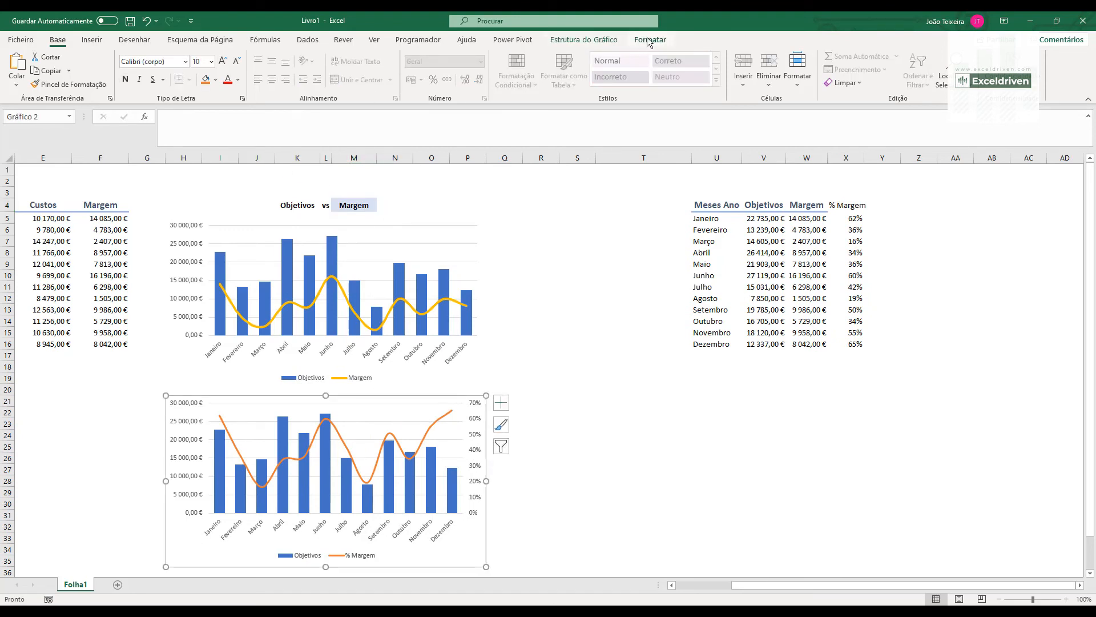
left_click(649, 40)
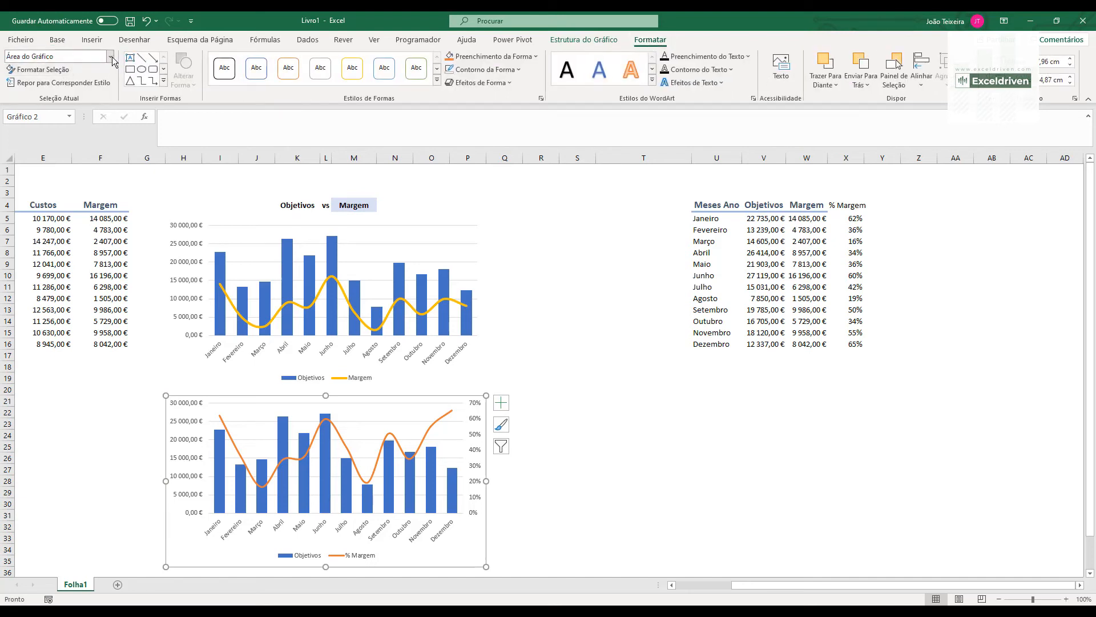
left_click(583, 40)
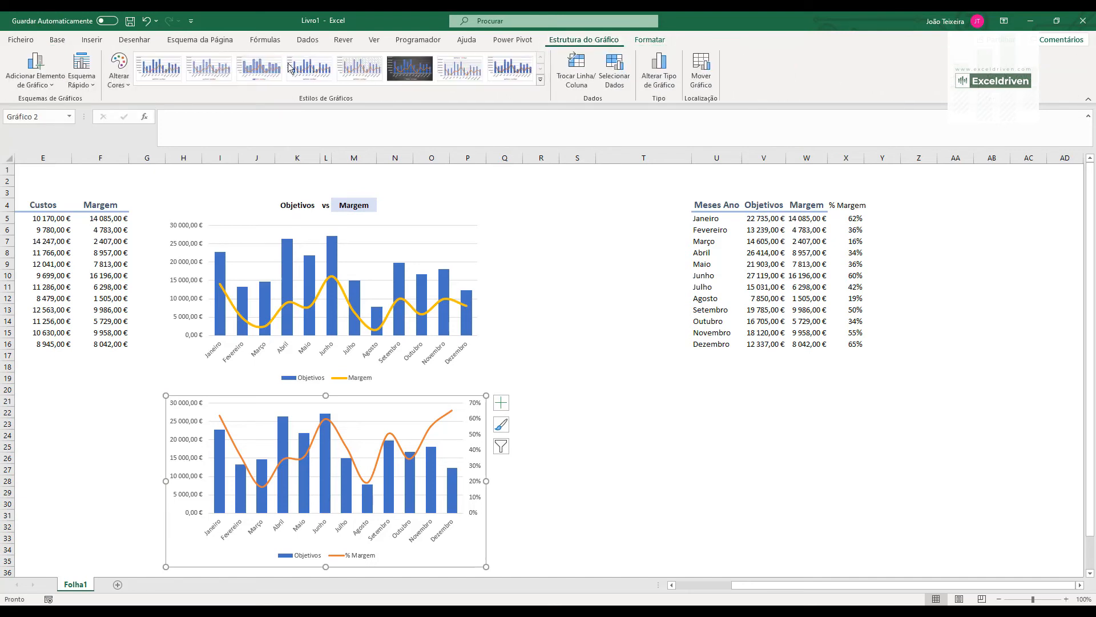
left_click(38, 85)
mouse_move(49, 118)
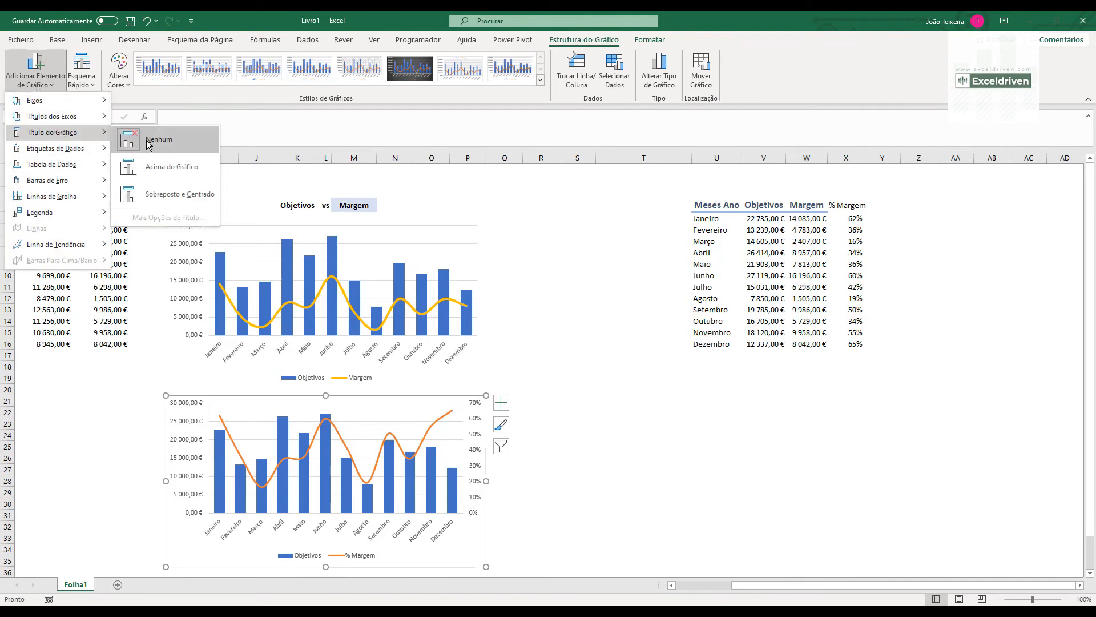
left_click(167, 173)
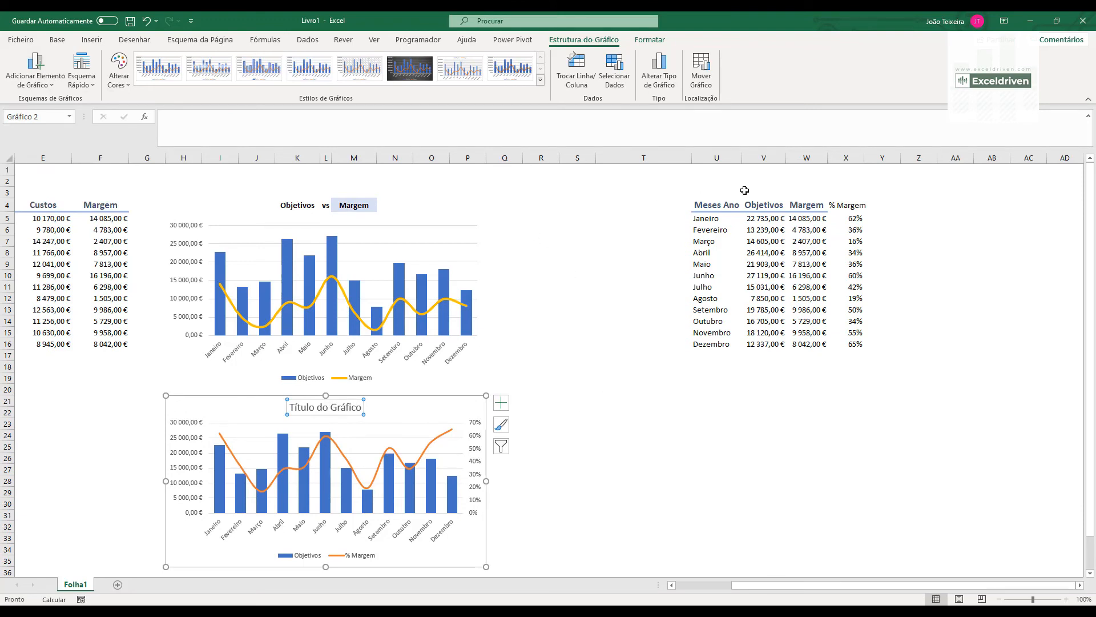
- Build a dynamic title text in U2 with the formula ="Objetivos vs "&X4
left_click(725, 184)
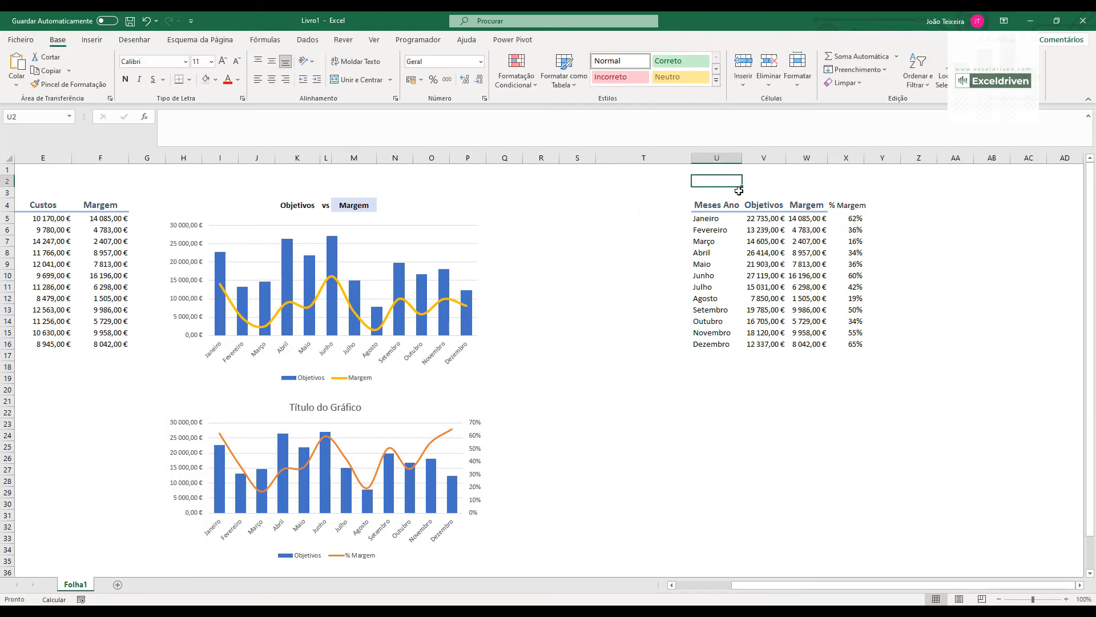
type("=\"Objetivos vs \"&")
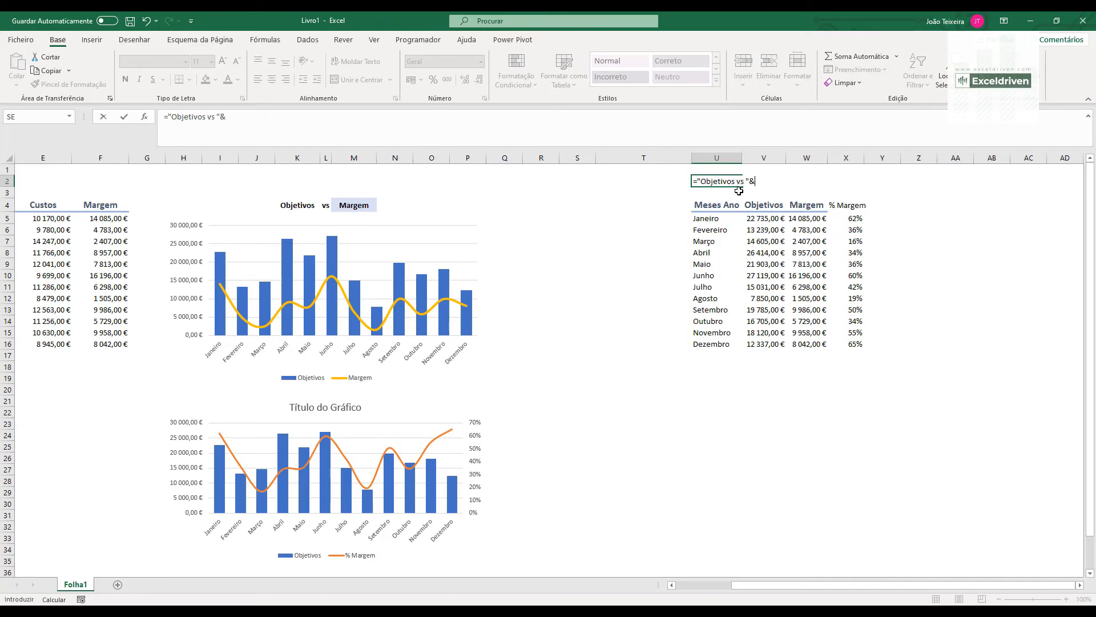
left_click(848, 205)
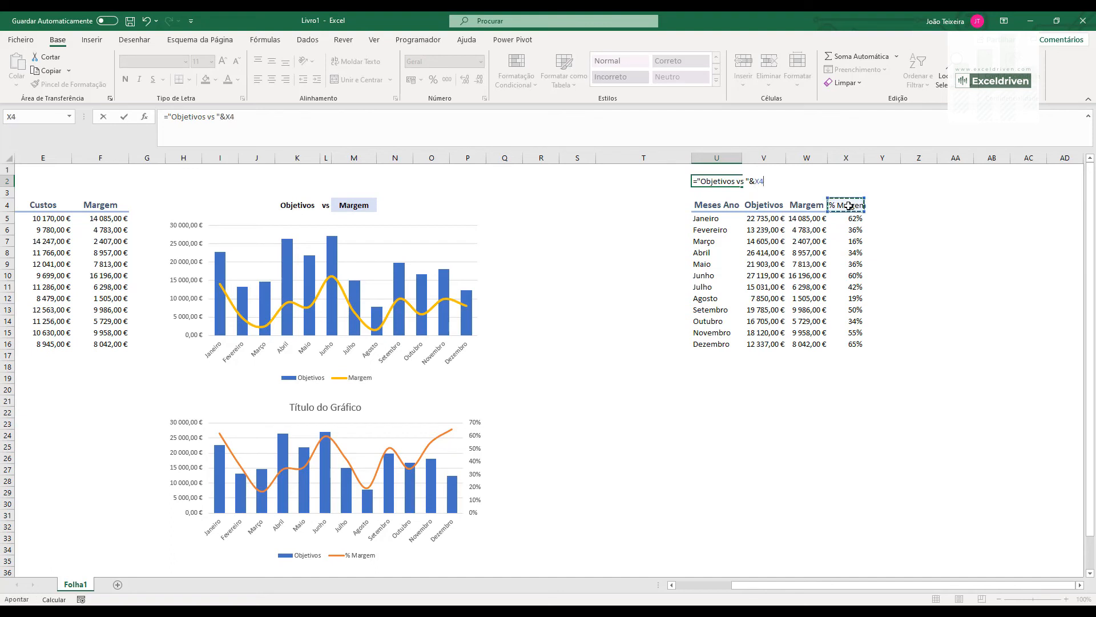
key("Return")
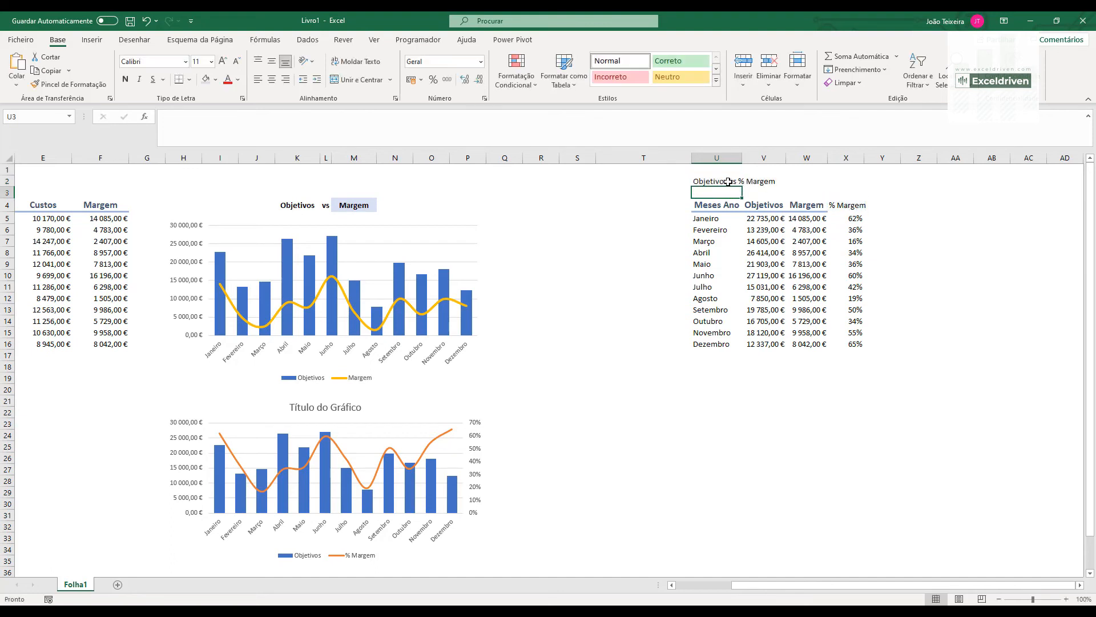
- Link the lower chart's title to cell U2 with the reference =Folha1!$U$2
left_click(708, 182)
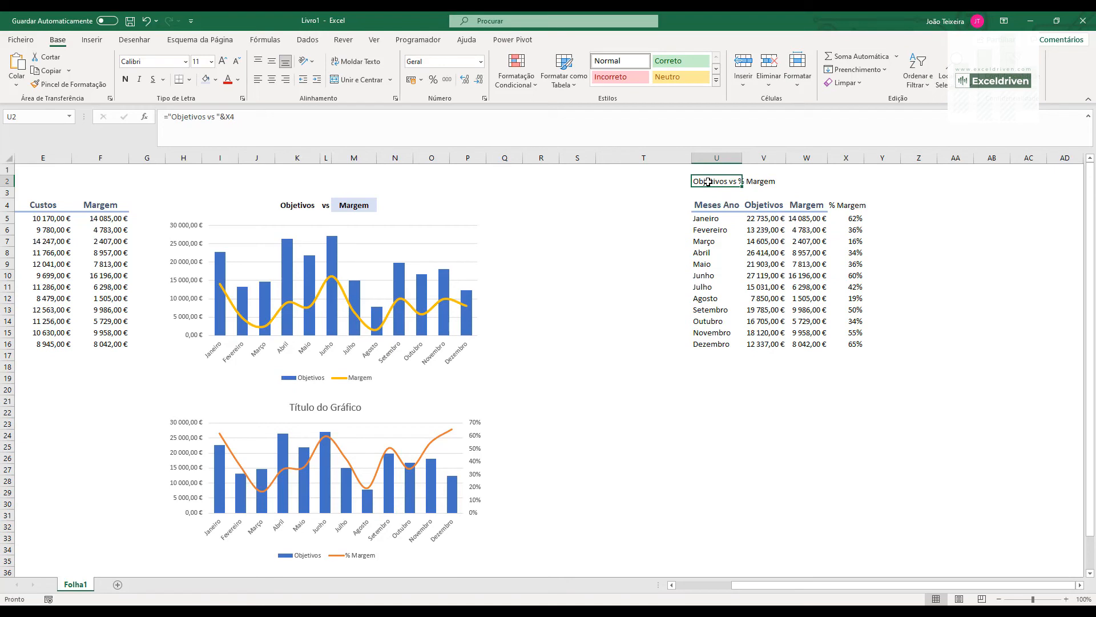
left_click(319, 408)
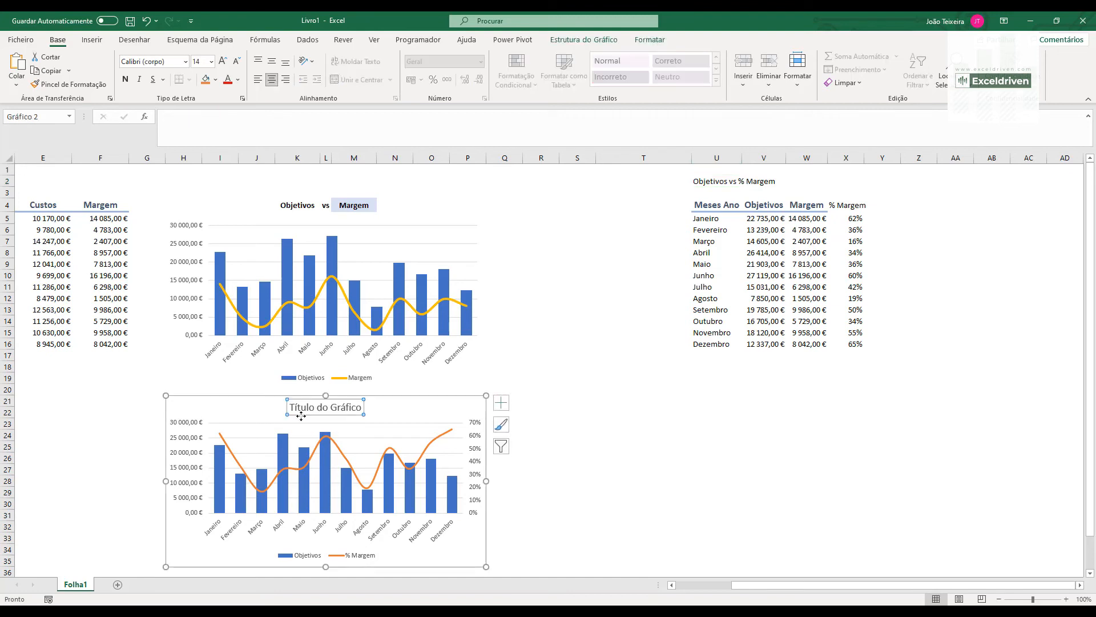
type("=")
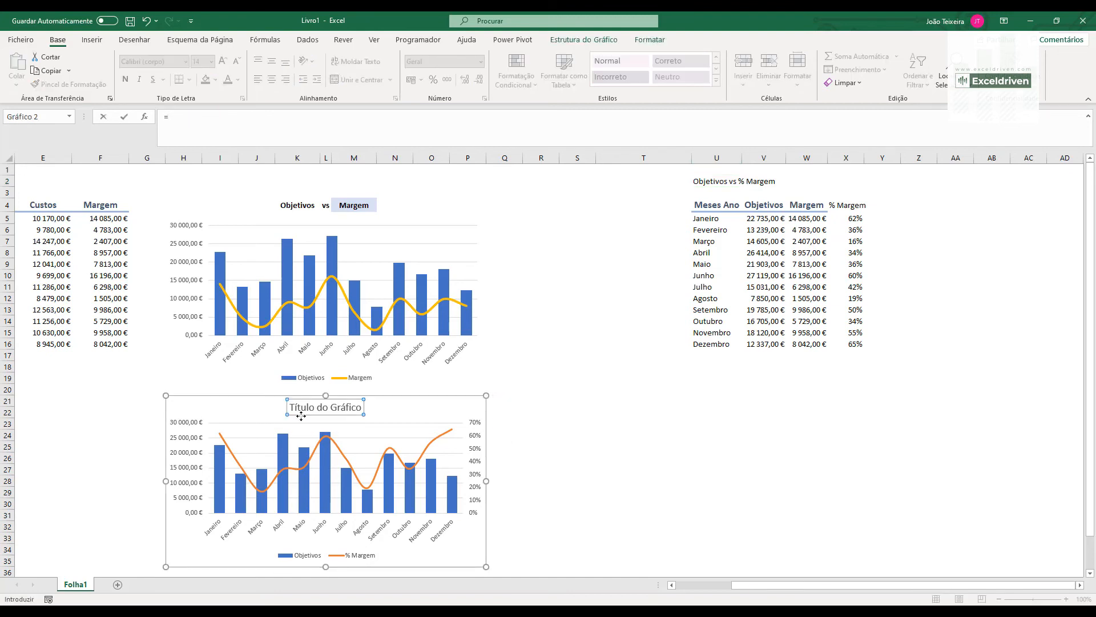
left_click(714, 181)
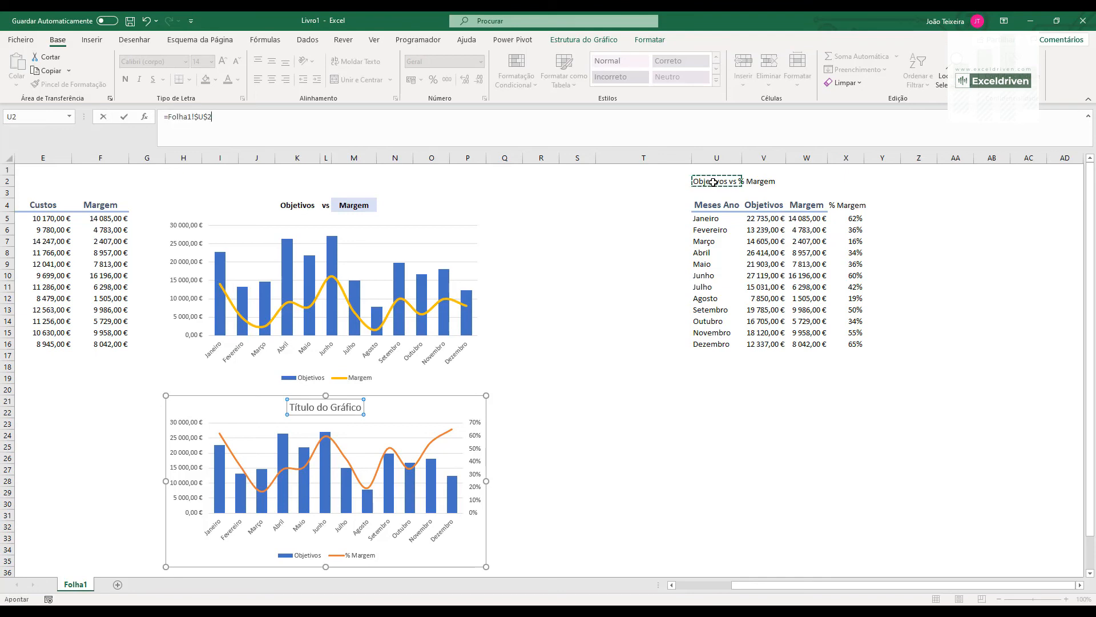
key("Return")
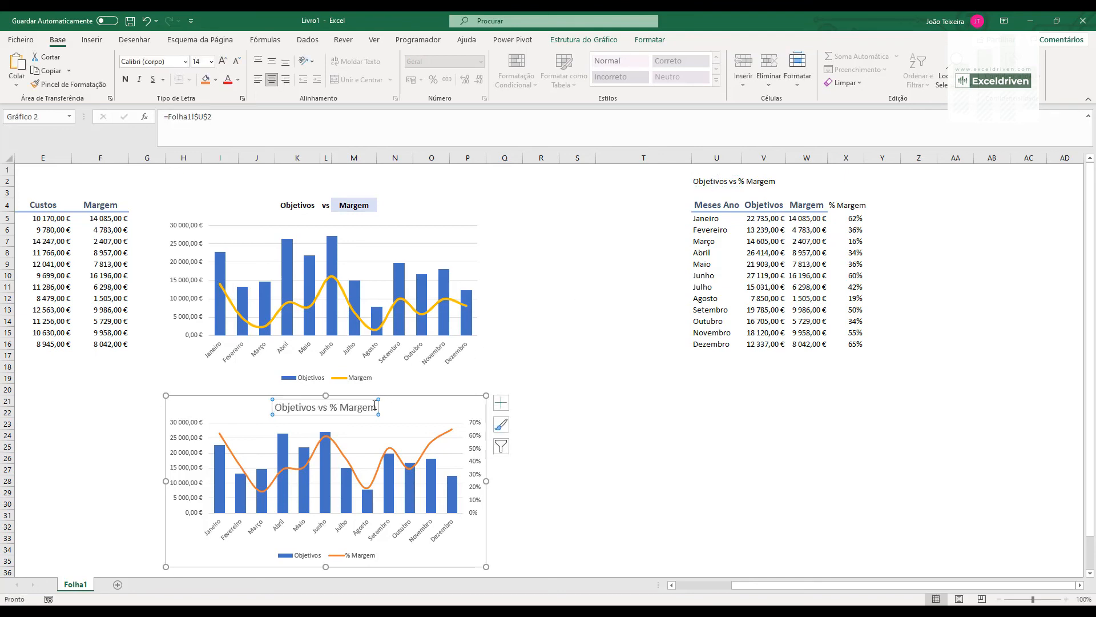
- Format the lower chart's title as 11 pt bold text in the blue theme colour
left_click(238, 62)
left_click(238, 62)
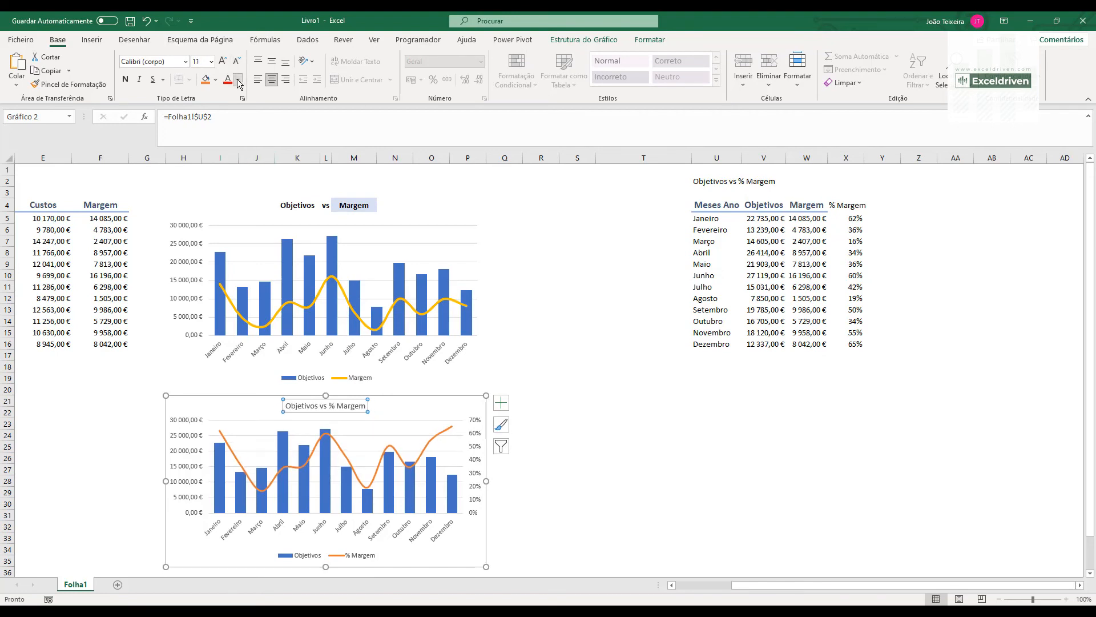
left_click(238, 79)
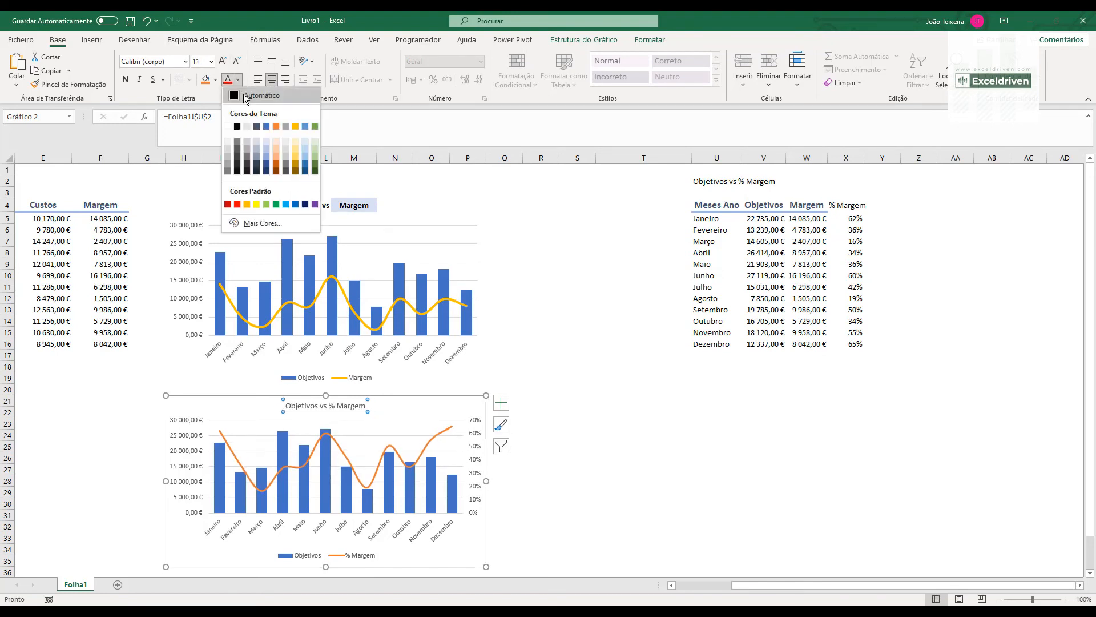
left_click(266, 127)
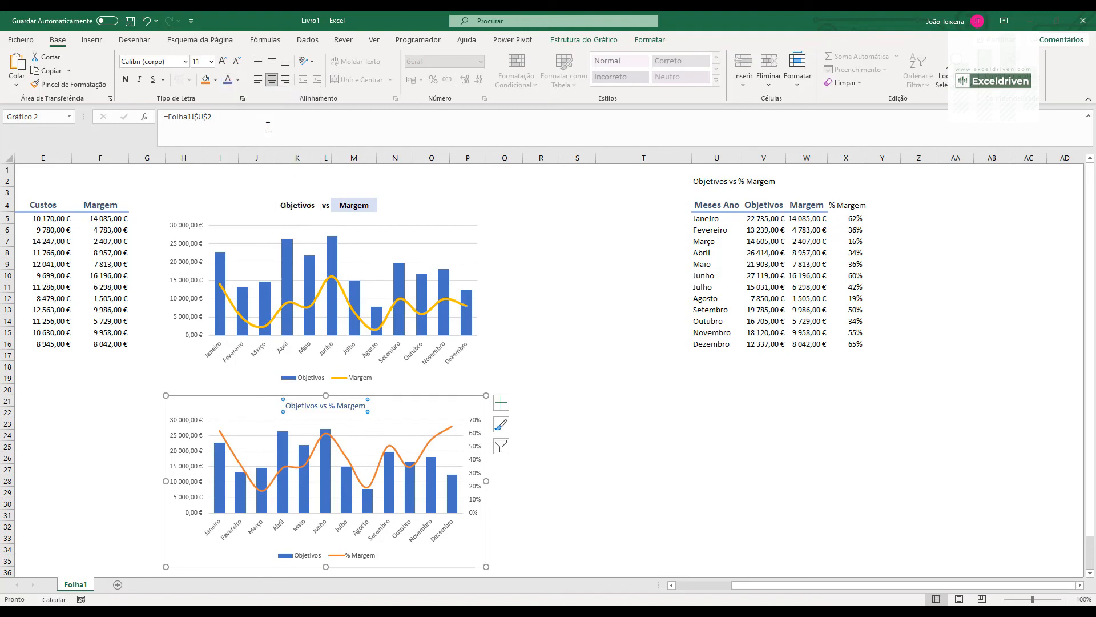
left_click(125, 79)
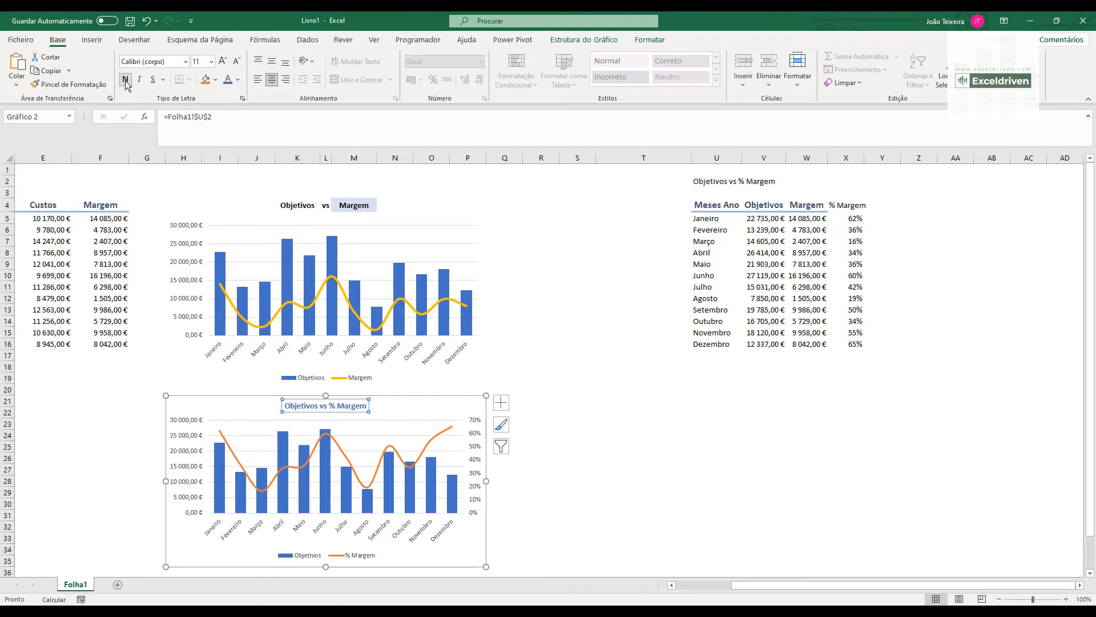
left_click(597, 476)
- Check the linked chart title by choosing Custos and then Receita in the M4 drop-down
left_click(359, 205)
left_click(381, 205)
left_click(365, 221)
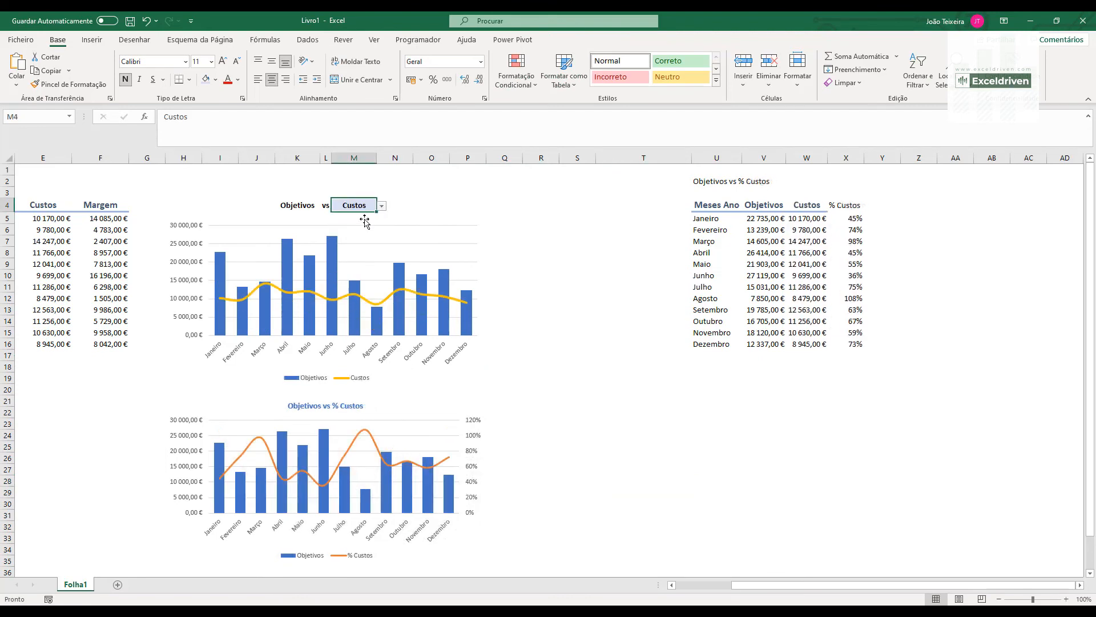
left_click(382, 205)
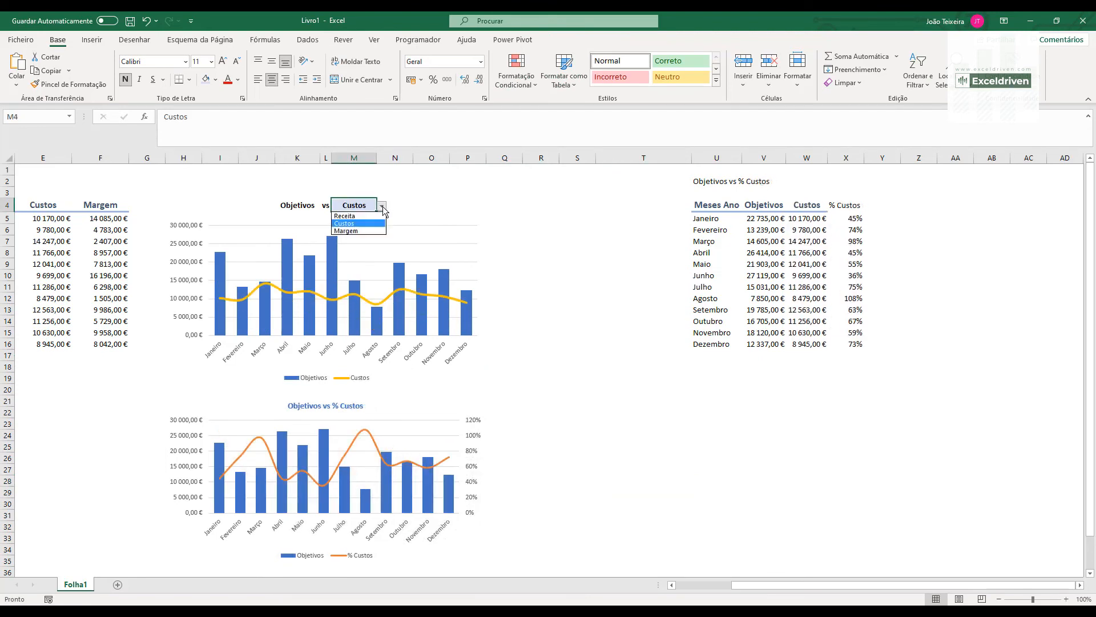
left_click(355, 216)
- Widen columns R to T together to push the helper table out of view beside the charts
left_click_drag(791, 585, 706, 588)
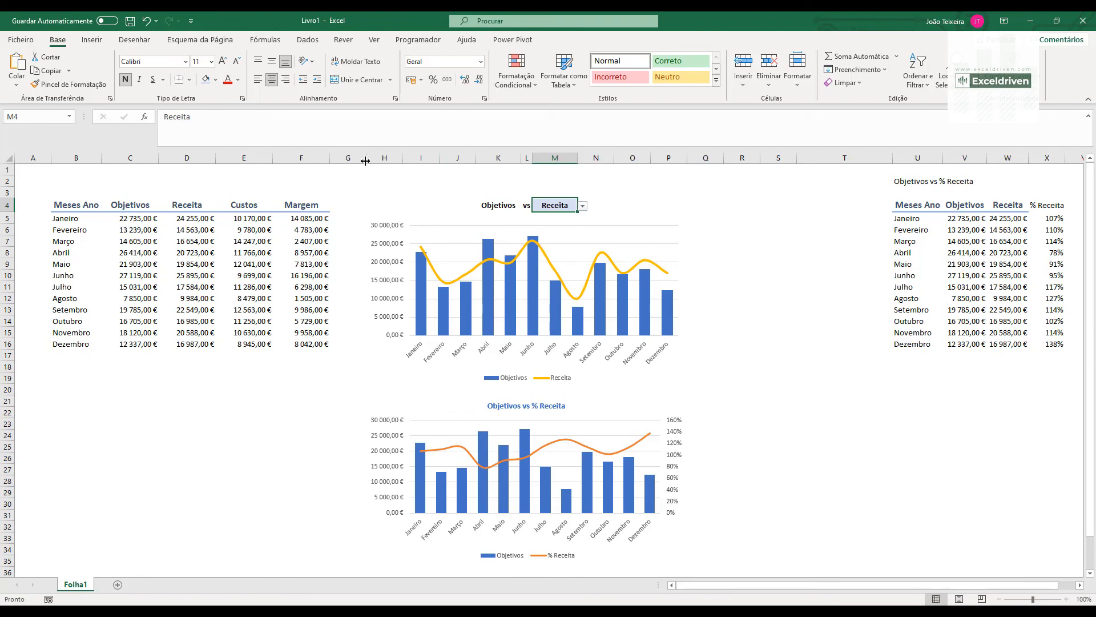
left_click_drag(742, 155, 882, 159)
left_click(1059, 446)
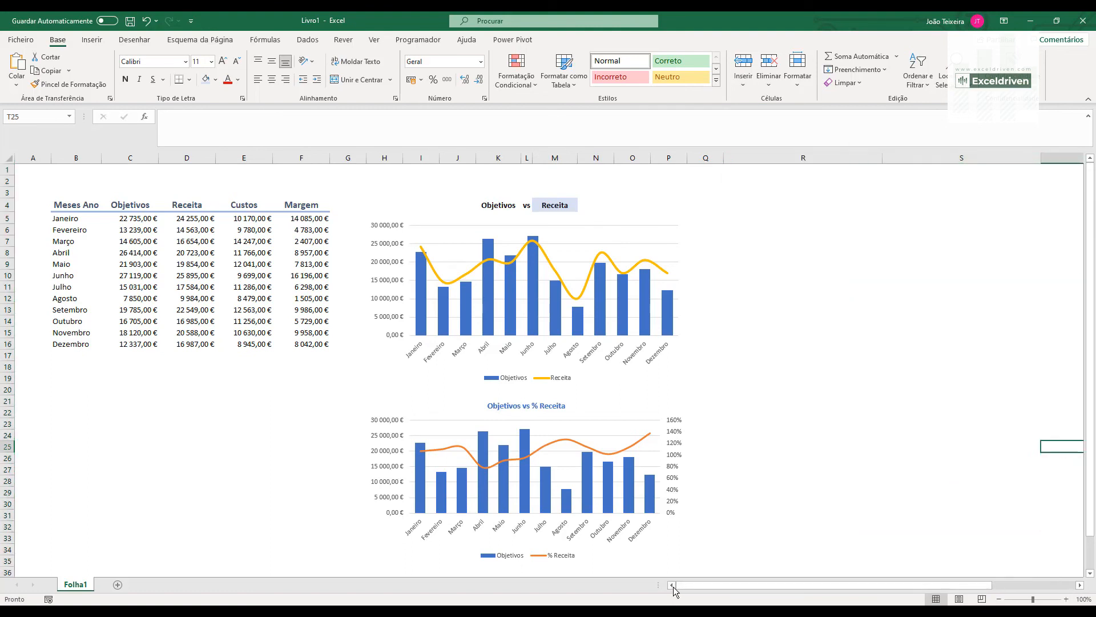
- Widen columns B to F, H to K and M to Q to enlarge the data table and both charts
left_click_drag(97, 158, 293, 156)
left_click_drag(485, 152, 594, 158)
left_click_drag(695, 158, 844, 158)
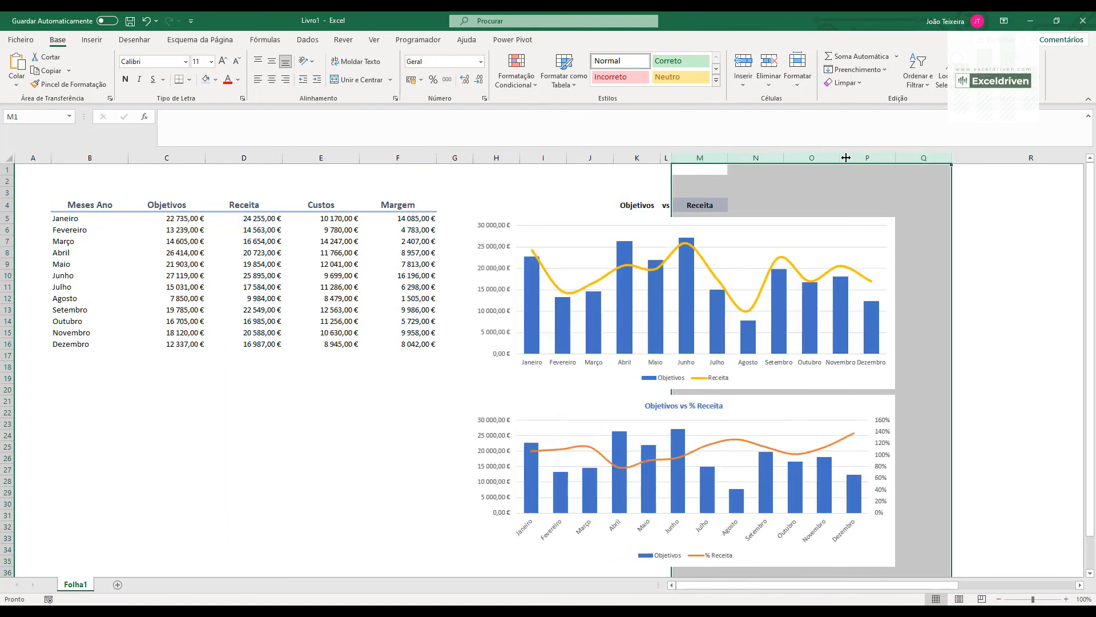
left_click(1039, 336)
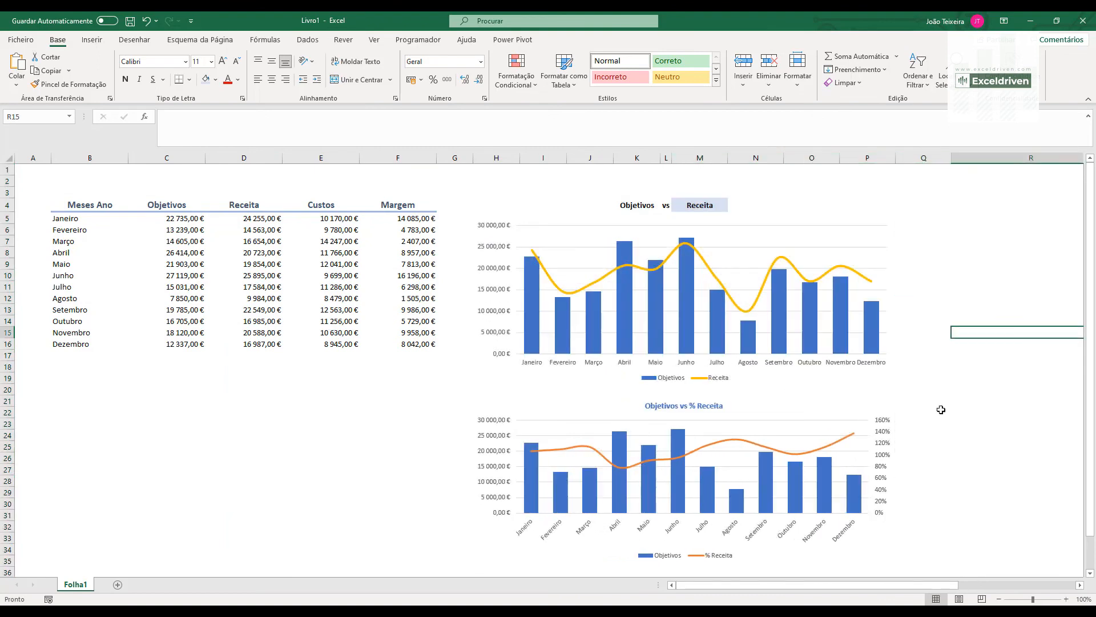
- Choose Custos in the M4 drop-down to test the finished layout
left_click(710, 204)
left_click(733, 207)
left_click(704, 227)
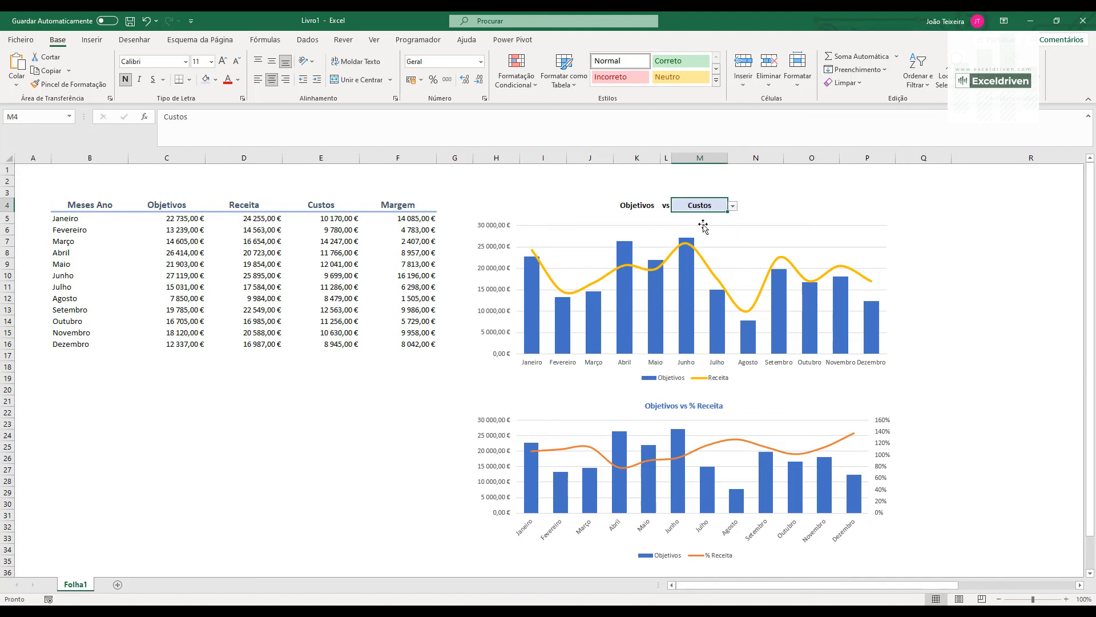